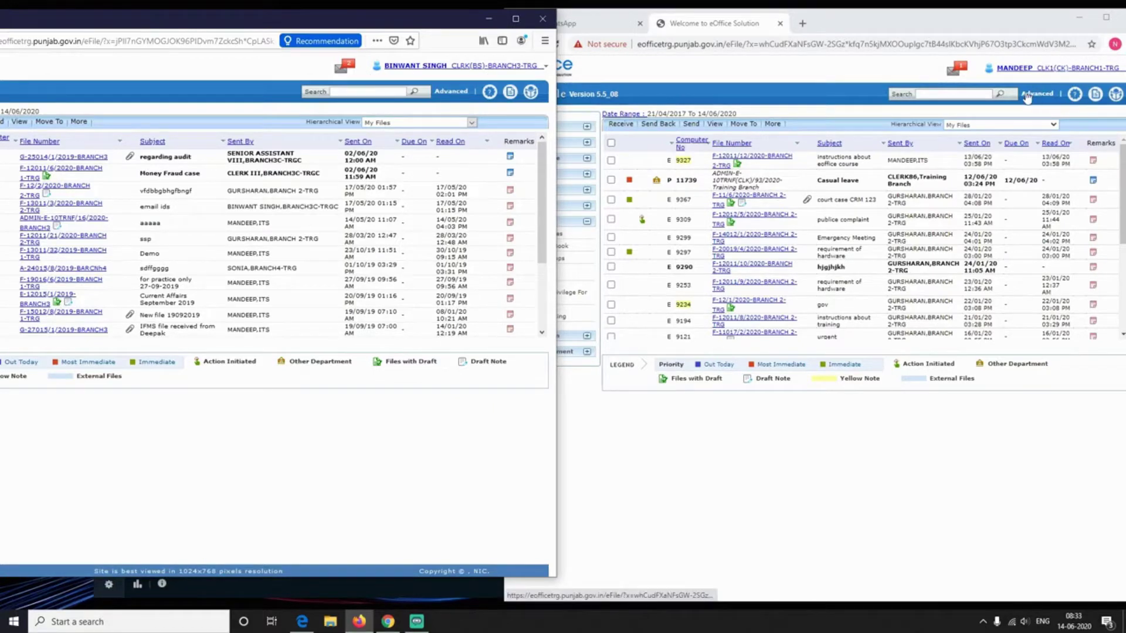
- Maximize the eFile window of the CLK1(CK)-BRANCH1-TRG account and open its Transfer settings page
left_click(865, 37)
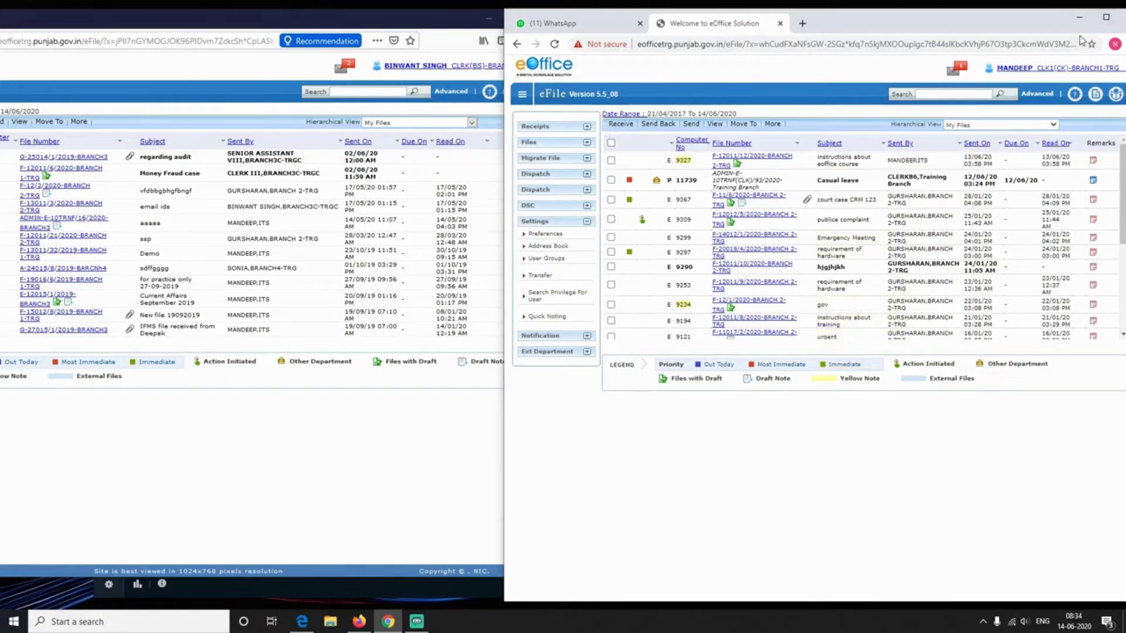
left_click(1105, 18)
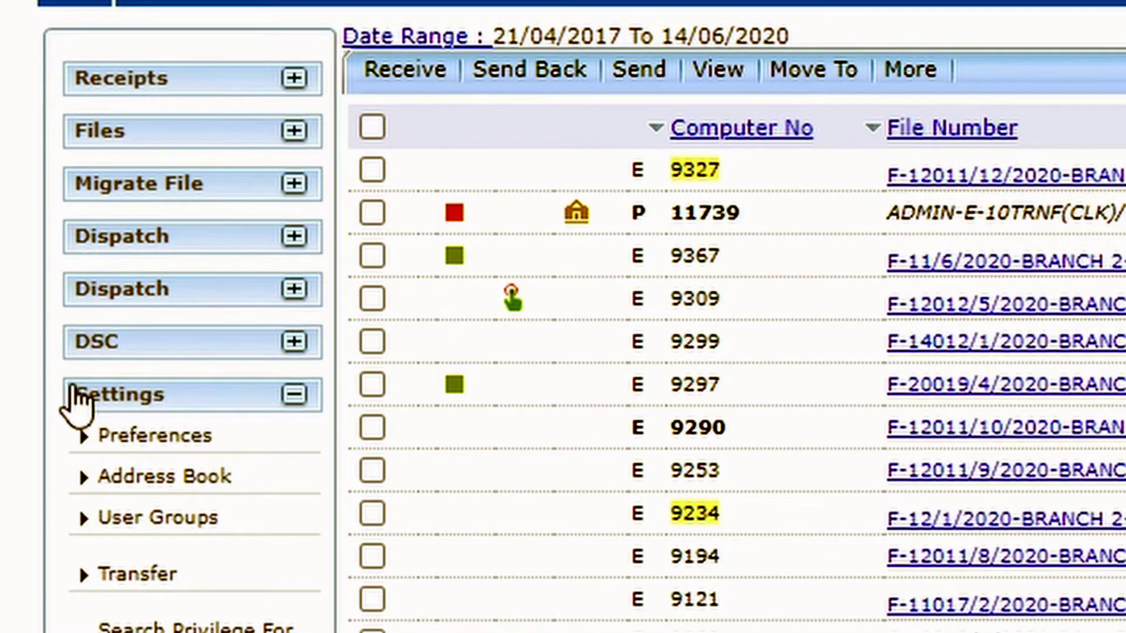
key("ctrl+2")
mouse_move(43, 372)
left_mouse_down()
mouse_move(244, 373)
mouse_move(277, 414)
mouse_move(333, 423)
left_mouse_up()
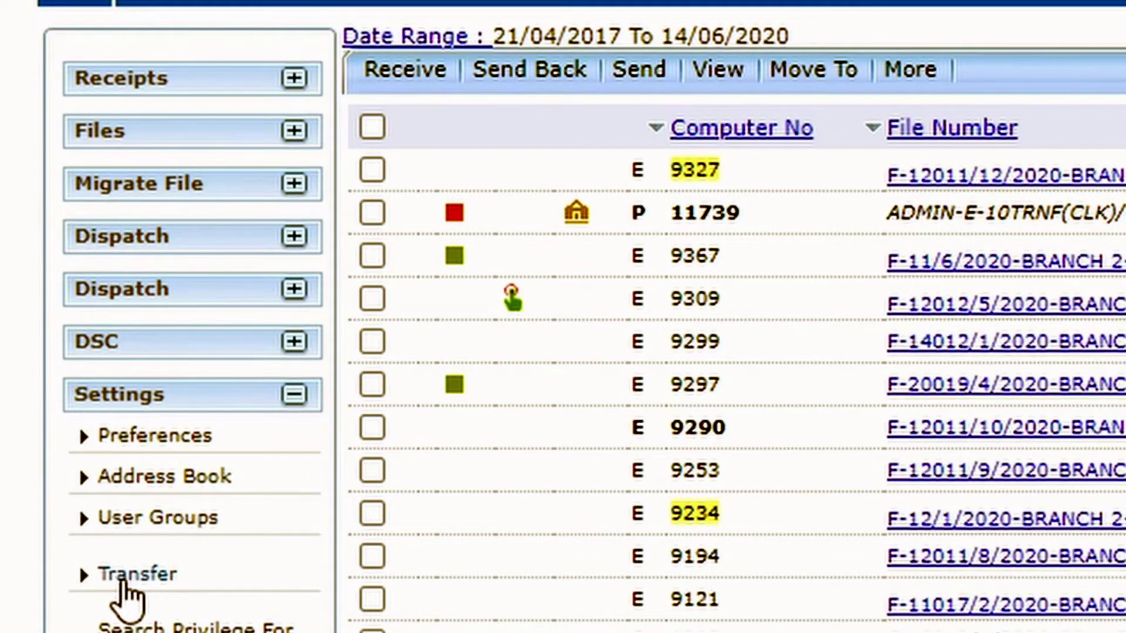
key("Print")
left_click_drag(56, 542, 220, 604)
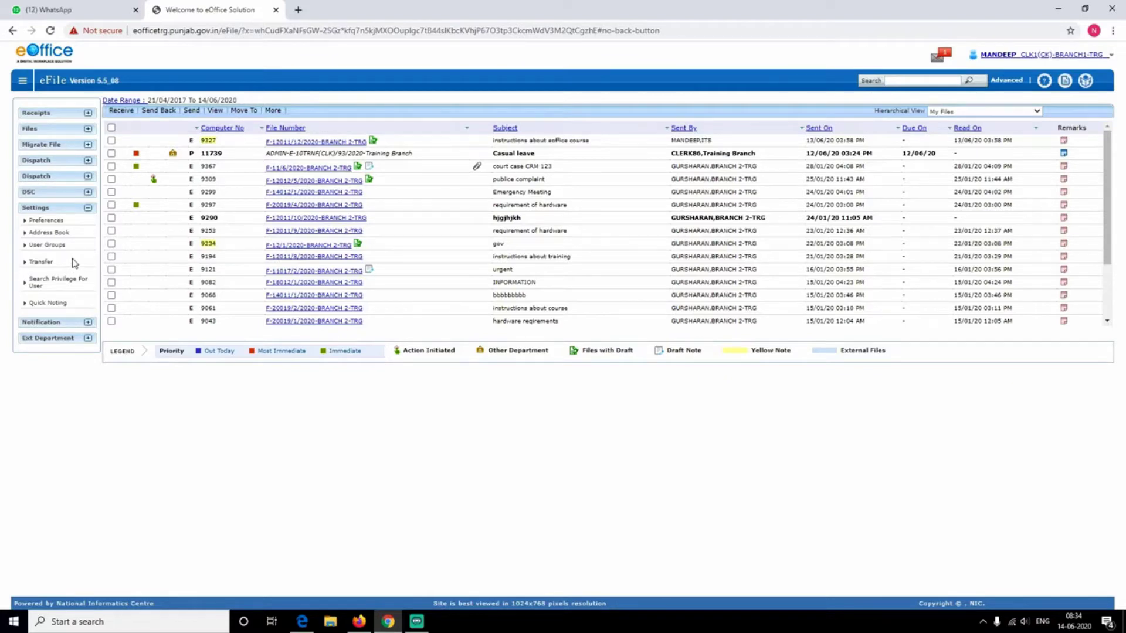
left_click(41, 263)
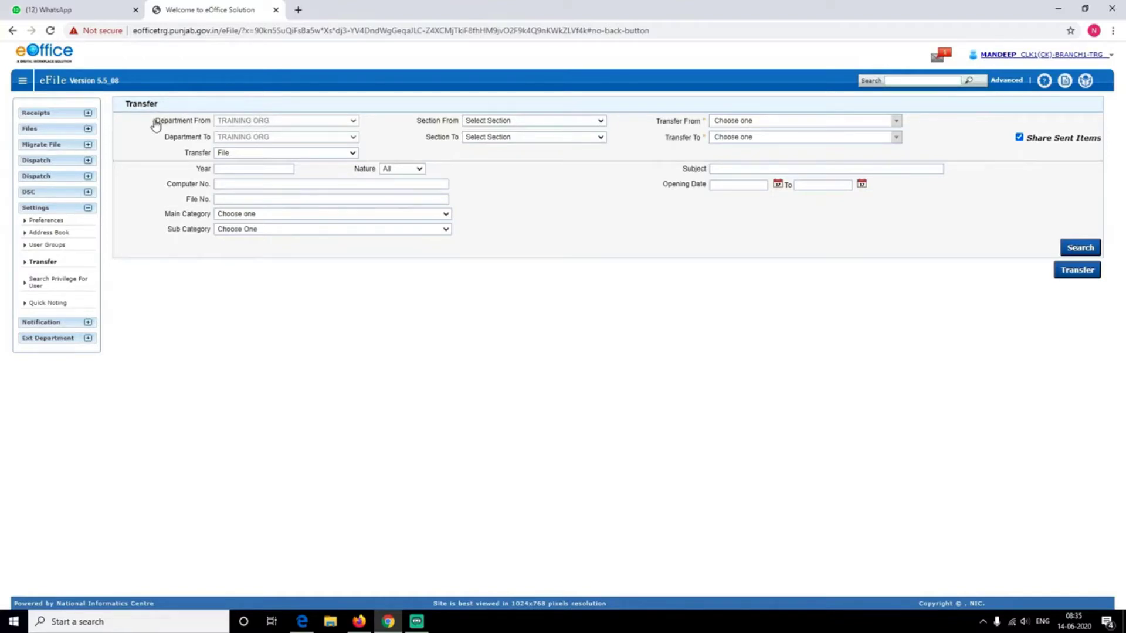
key("super+shift+s")
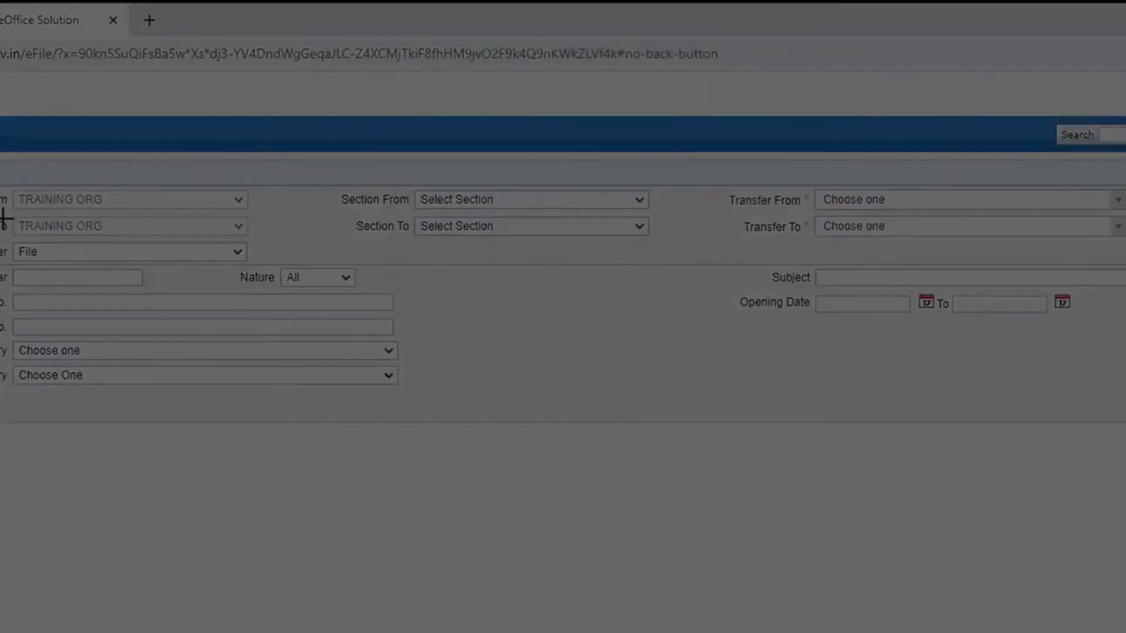
left_click_drag(2, 186, 1123, 219)
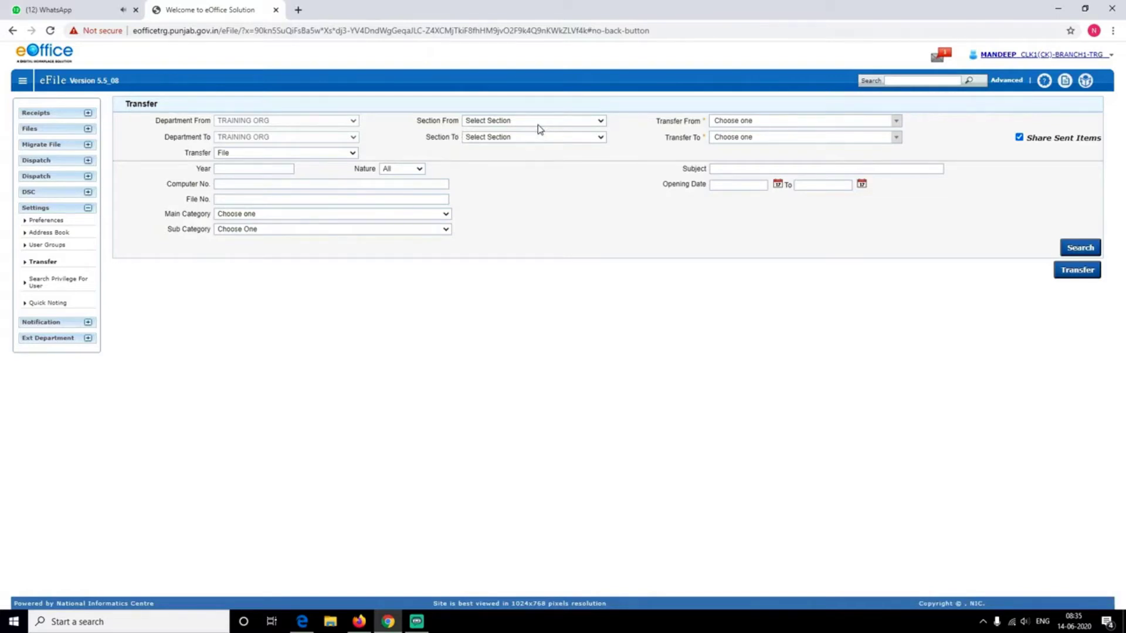
left_click(725, 124)
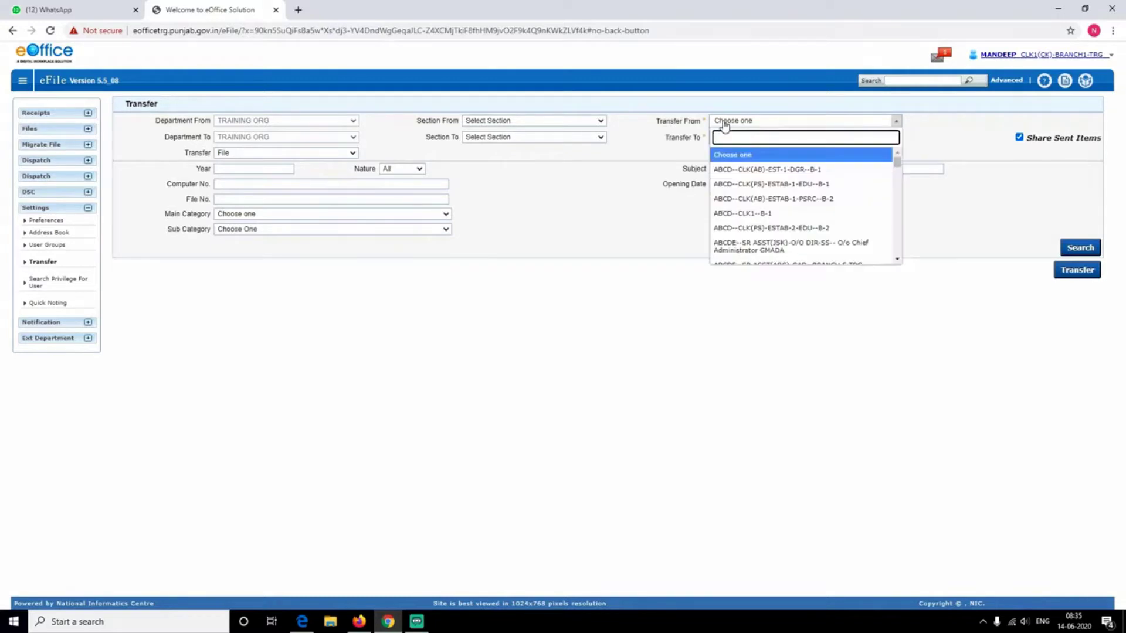
left_click(725, 122)
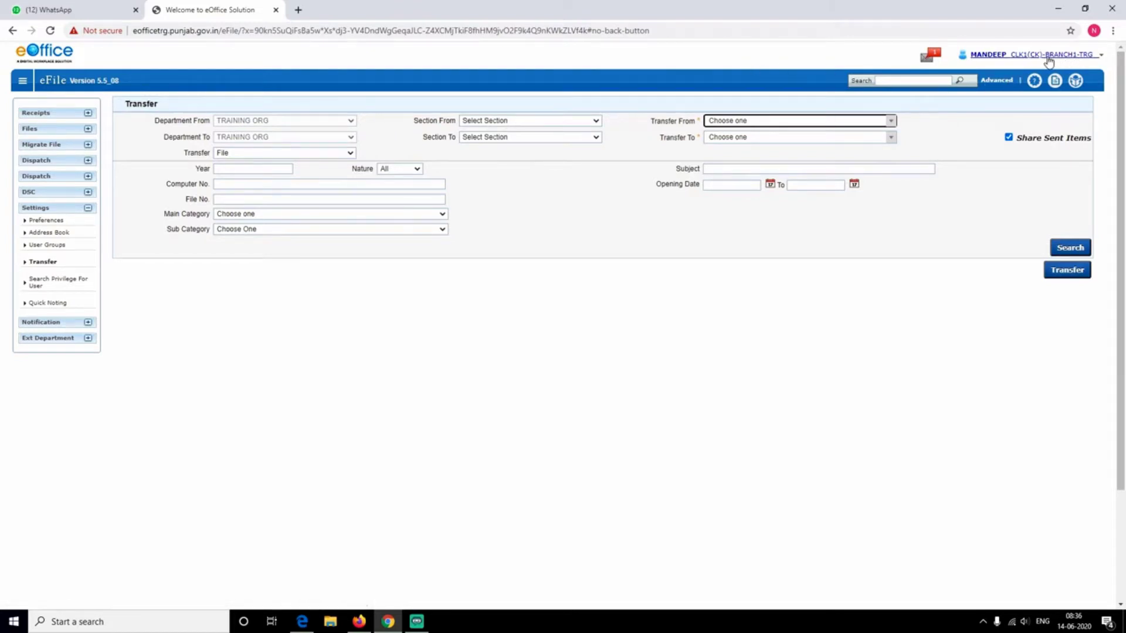
- Set the section to transfer from to IT Services
left_click(548, 122)
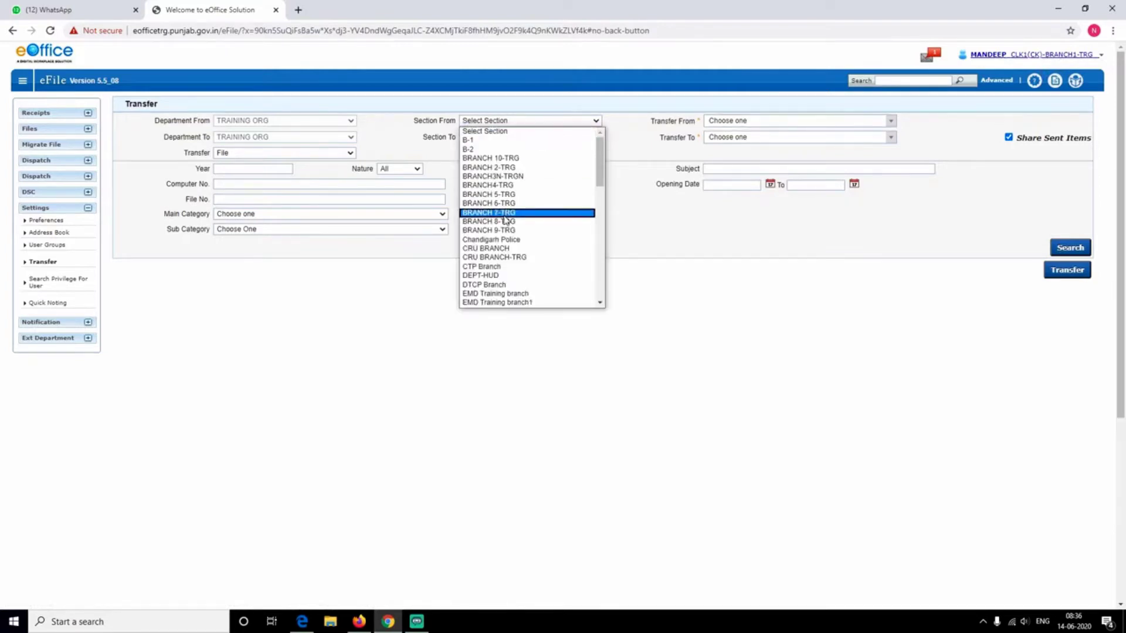
scroll(517, 223, "down", 5)
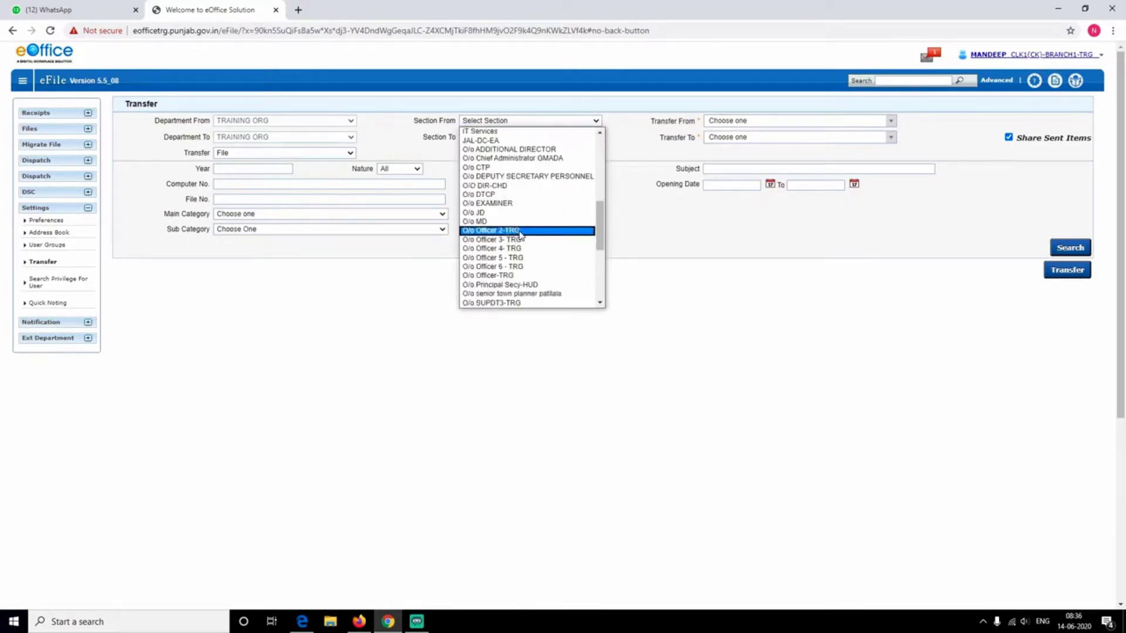
scroll(520, 234, "down", 3)
scroll(521, 235, "up", 7)
left_click_drag(600, 168, 608, 173)
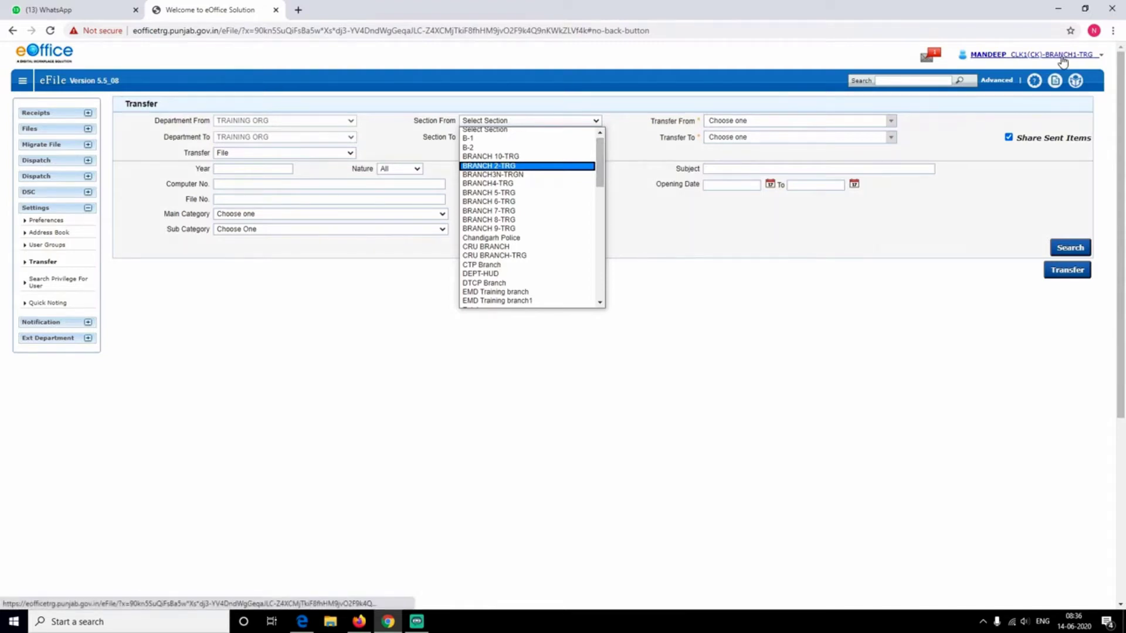
scroll(513, 228, "down", 5)
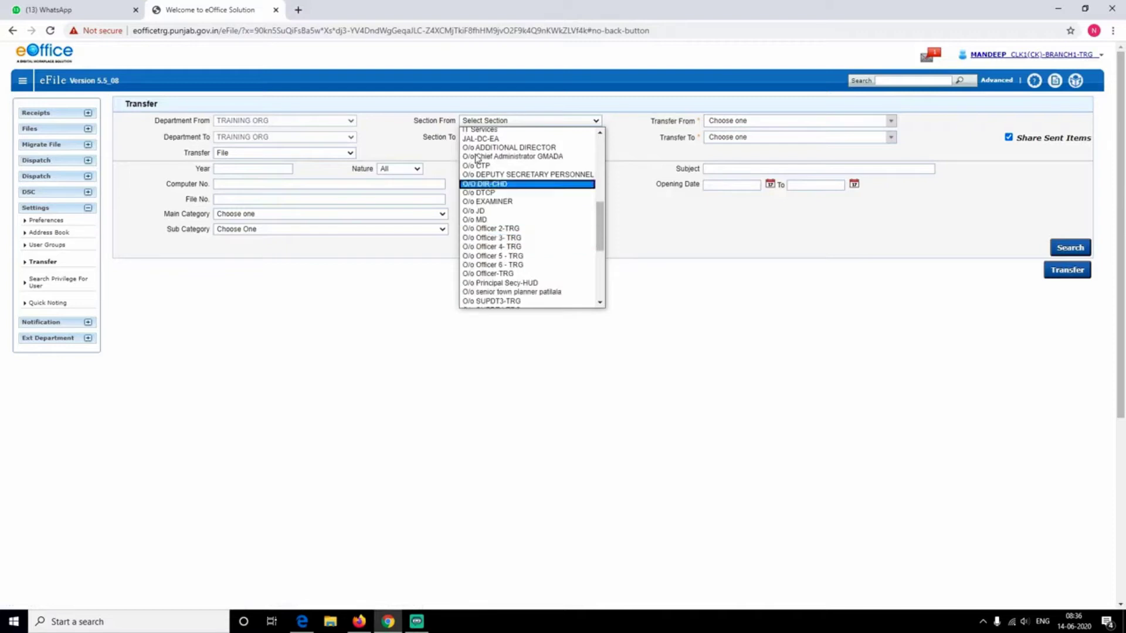
scroll(499, 194, "up", 5)
left_click(475, 129)
left_click(491, 122)
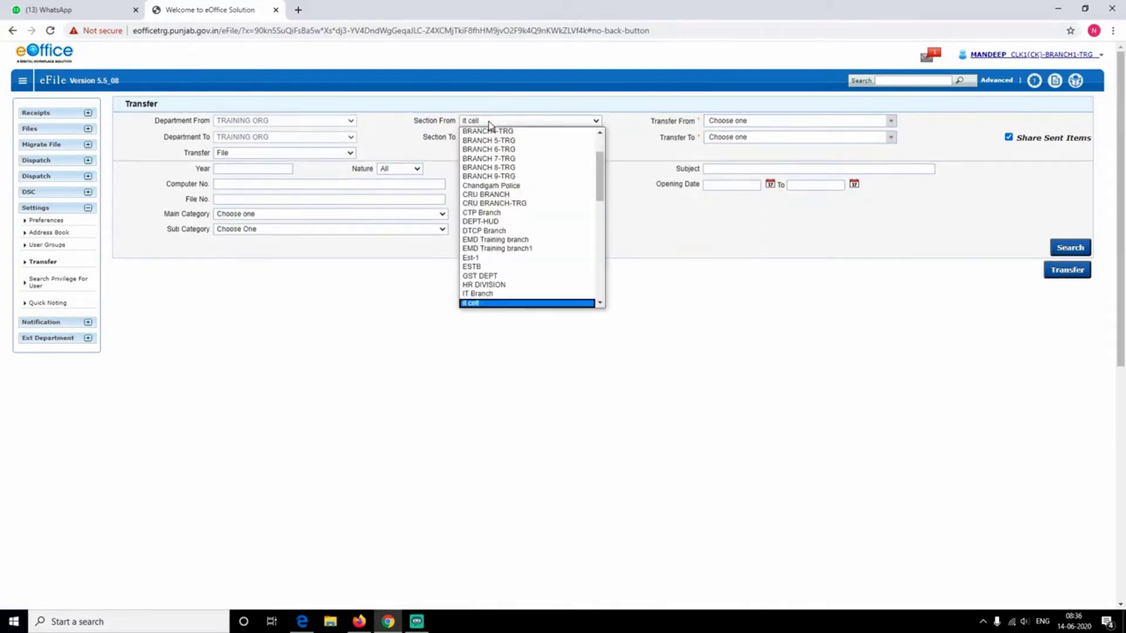
scroll(500, 292, "down", 3)
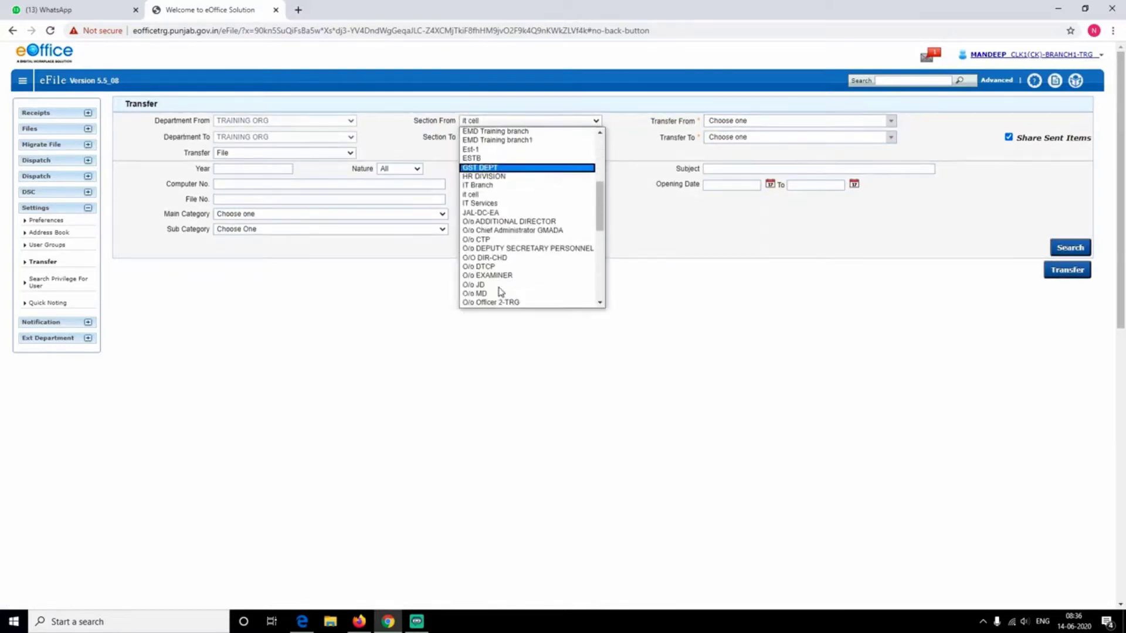
left_click(491, 204)
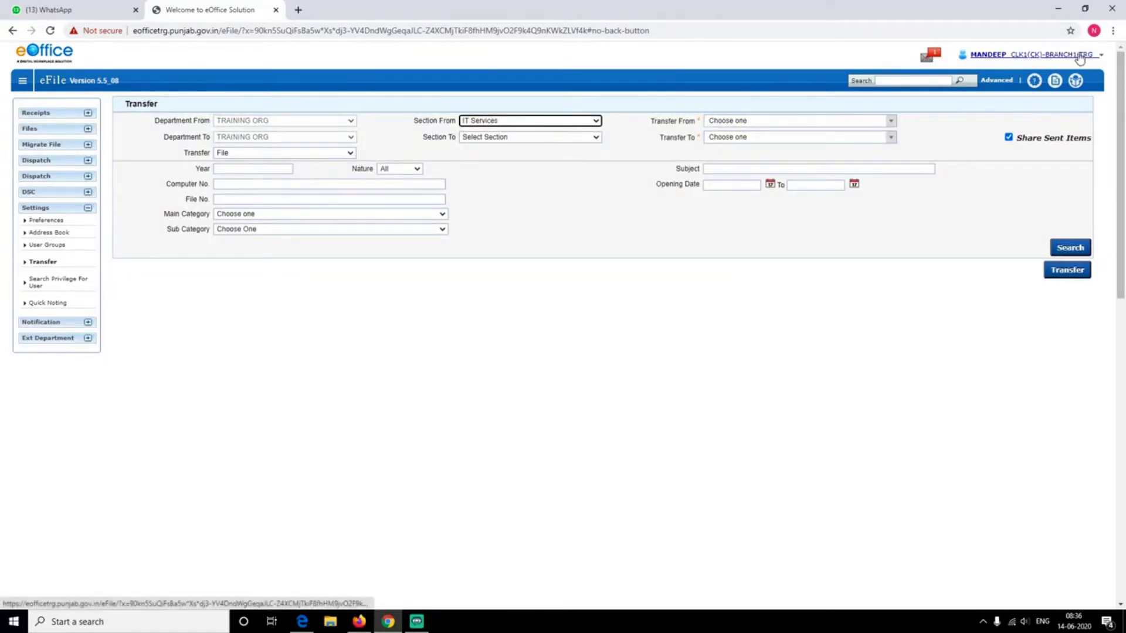
- Check the signed-in account's posts and choose its CLK1(CK)-BRANCH1-TRG post in IT Services as the source of the transfer
left_click(1102, 60)
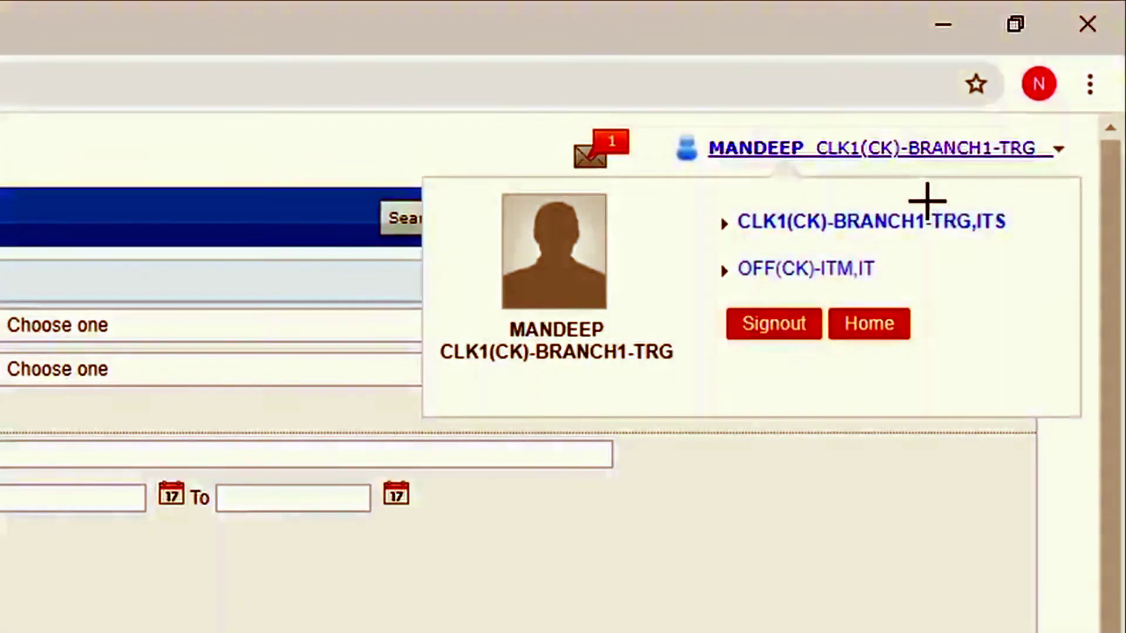
left_click_drag(926, 199, 1031, 246)
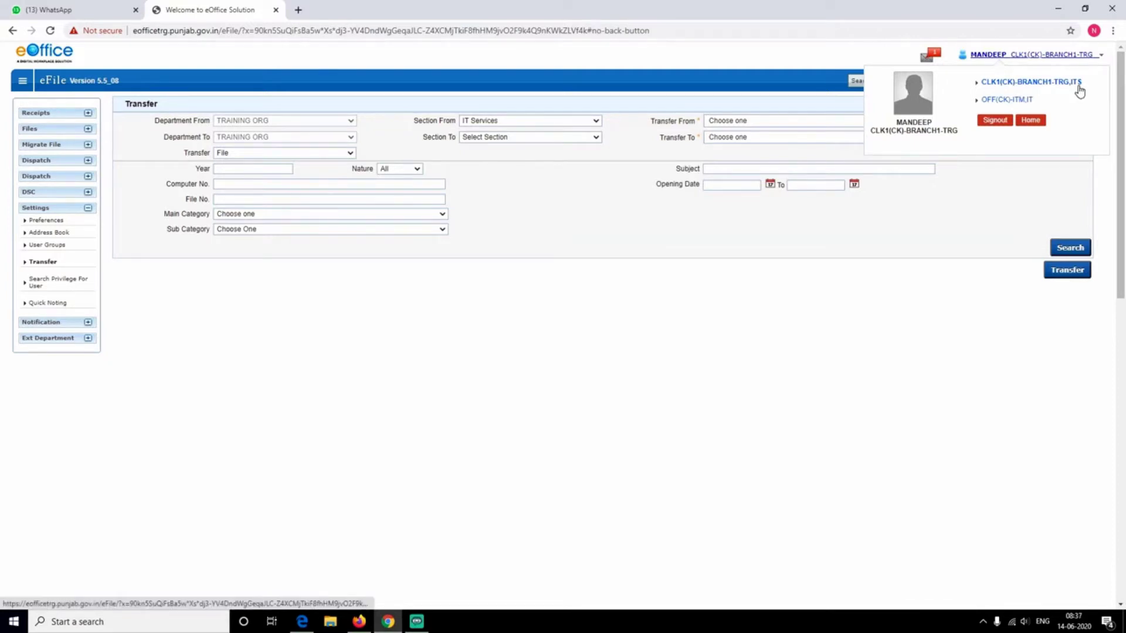
left_click(493, 123)
left_click(493, 123)
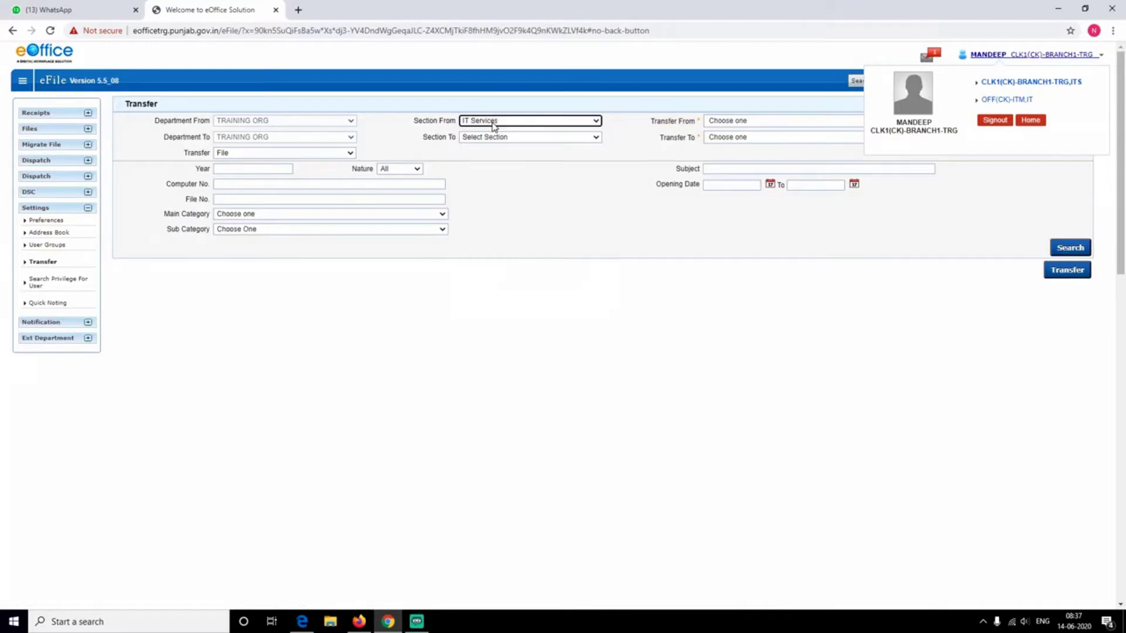
left_click(737, 122)
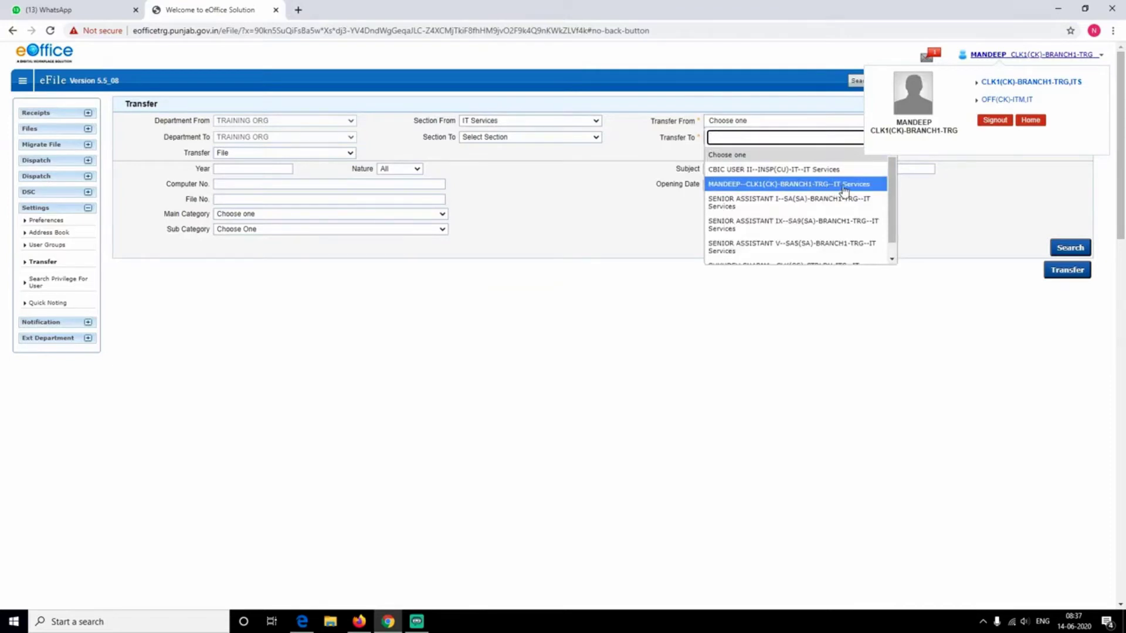
left_click(807, 192)
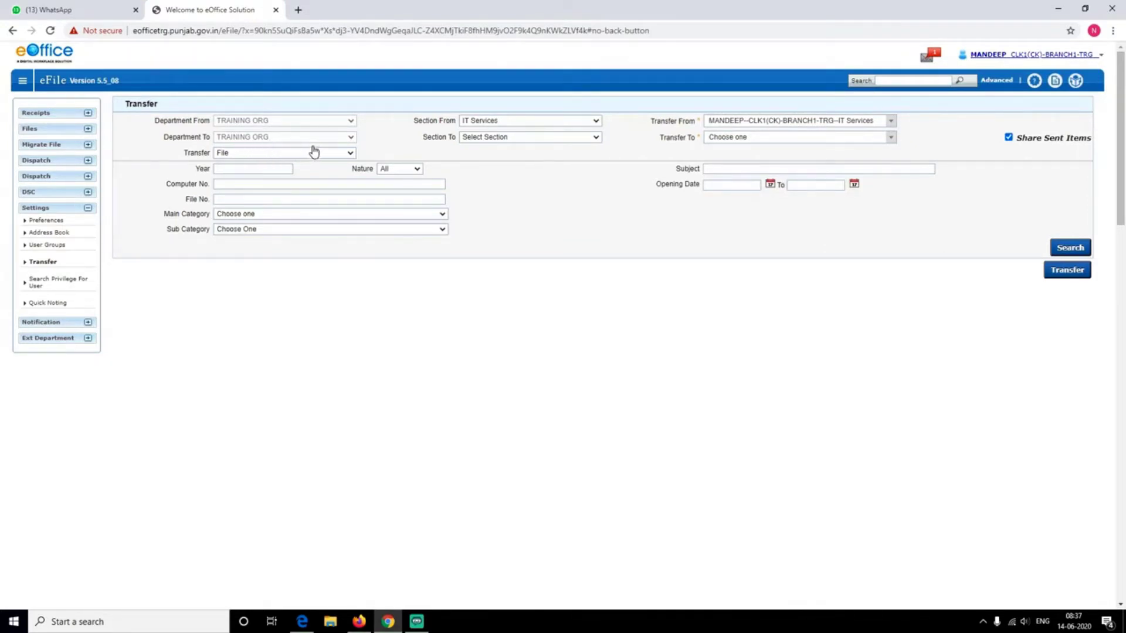
- Set the receiving section to BRANCH3N-TRGN and choose the CLRK(BS)-BRANCH3-TRG clerk as the transfer recipient
left_click(494, 139)
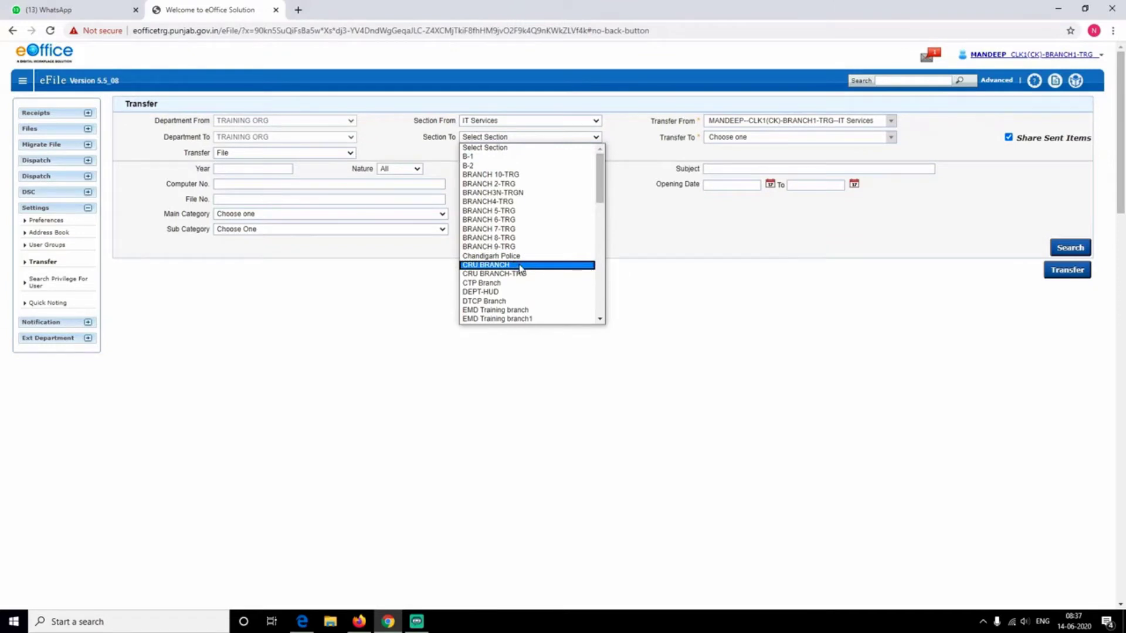
left_click(507, 193)
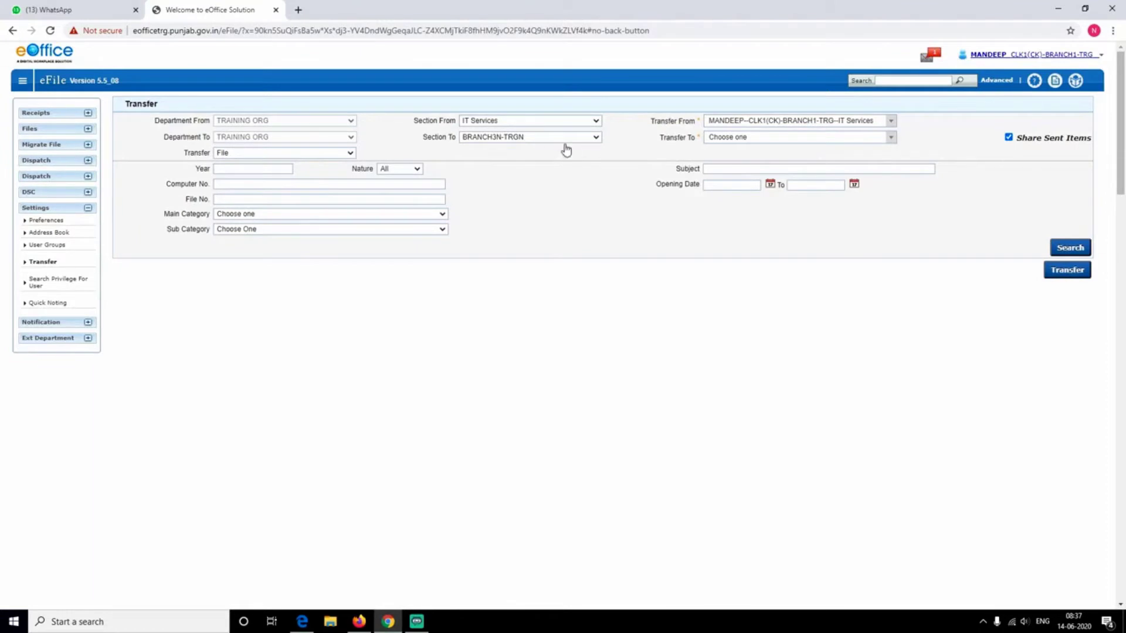
left_click(743, 140)
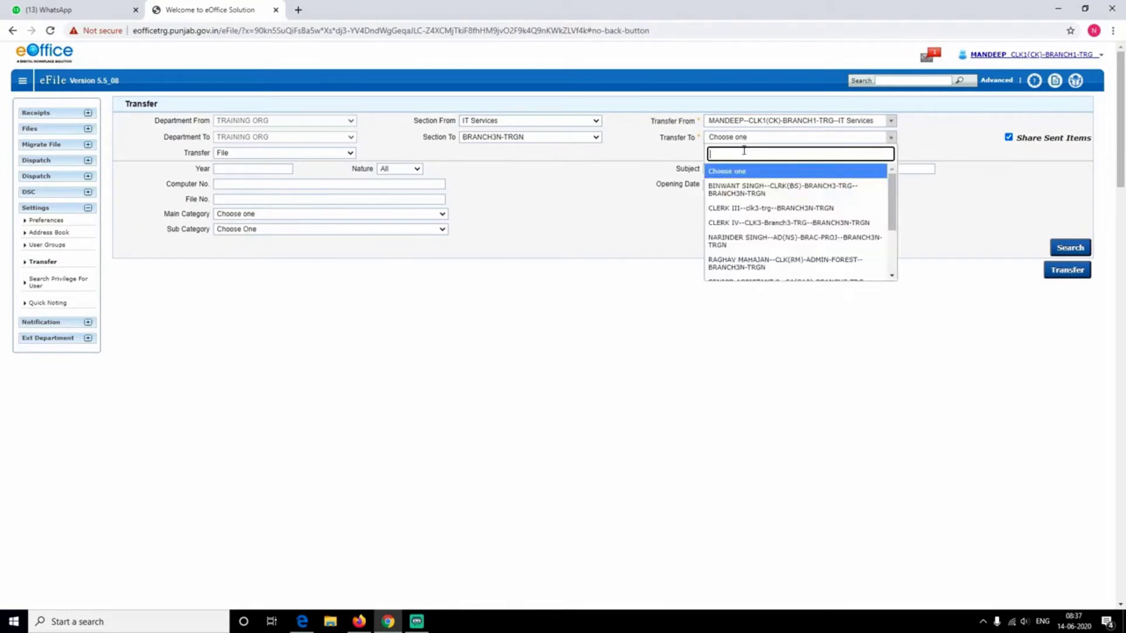
left_click(756, 194)
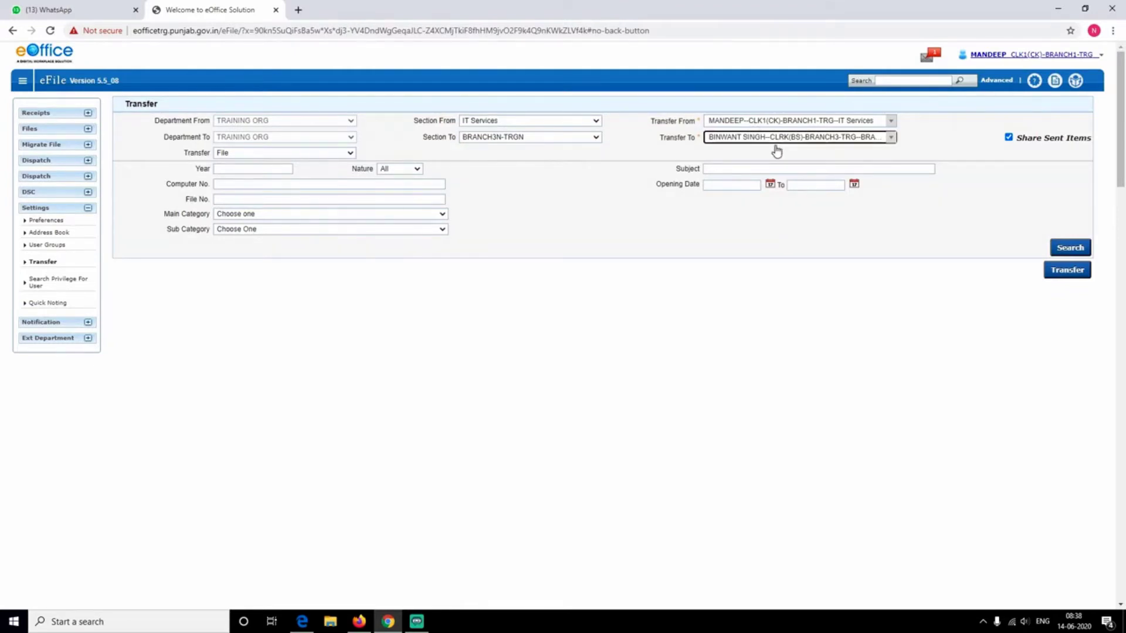
- Keep File as the type of record to transfer and search for the source user's files
left_click(228, 153)
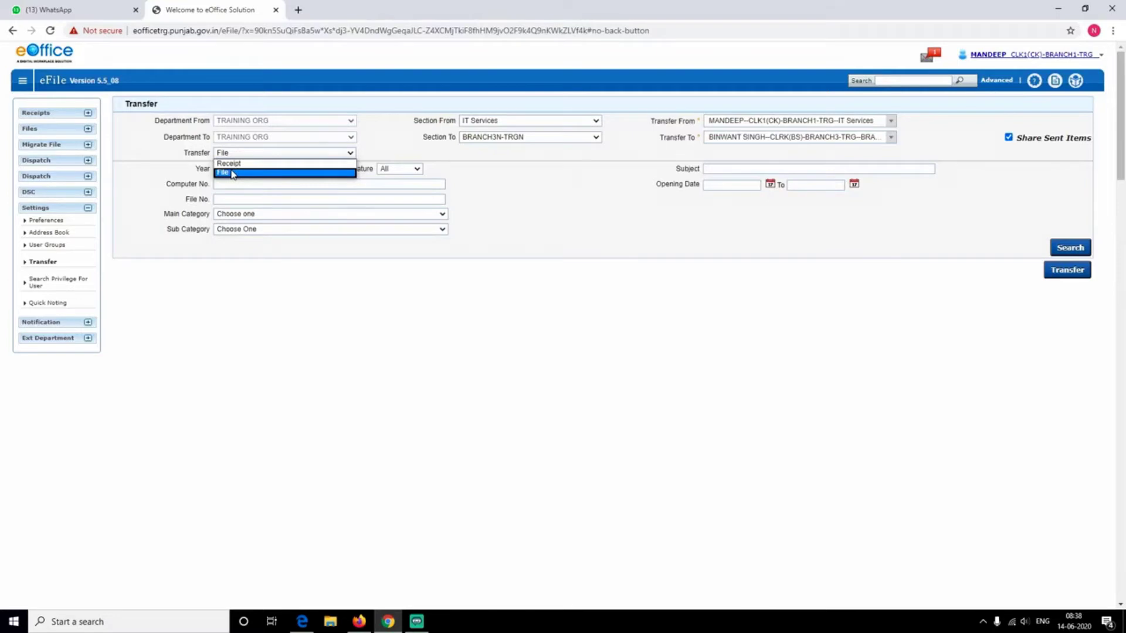
left_click(233, 173)
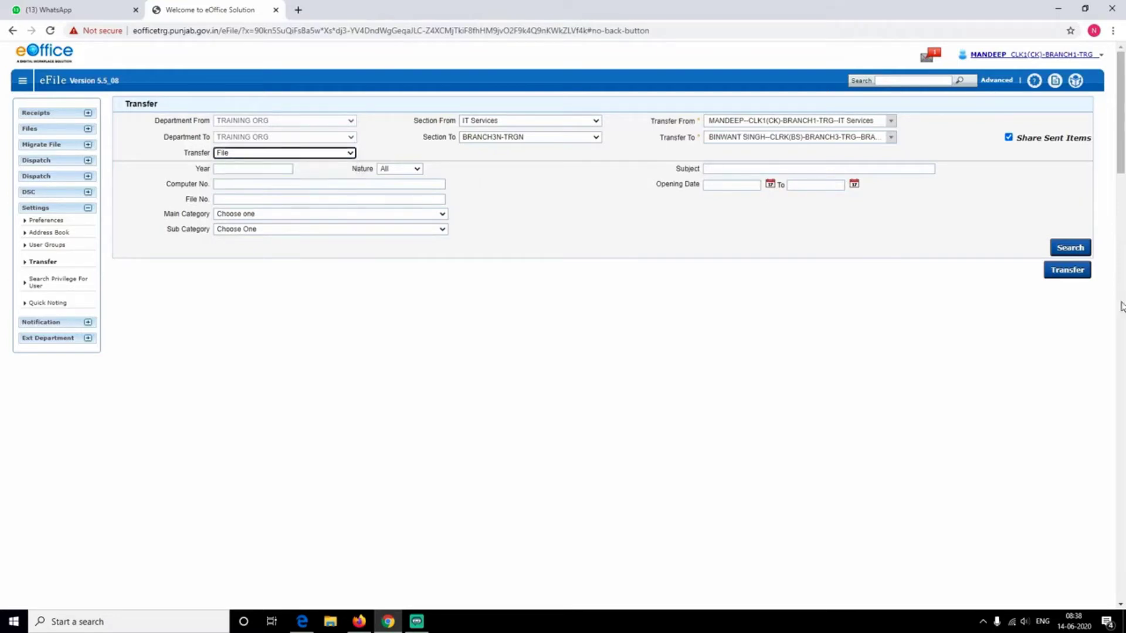
left_click(1076, 249)
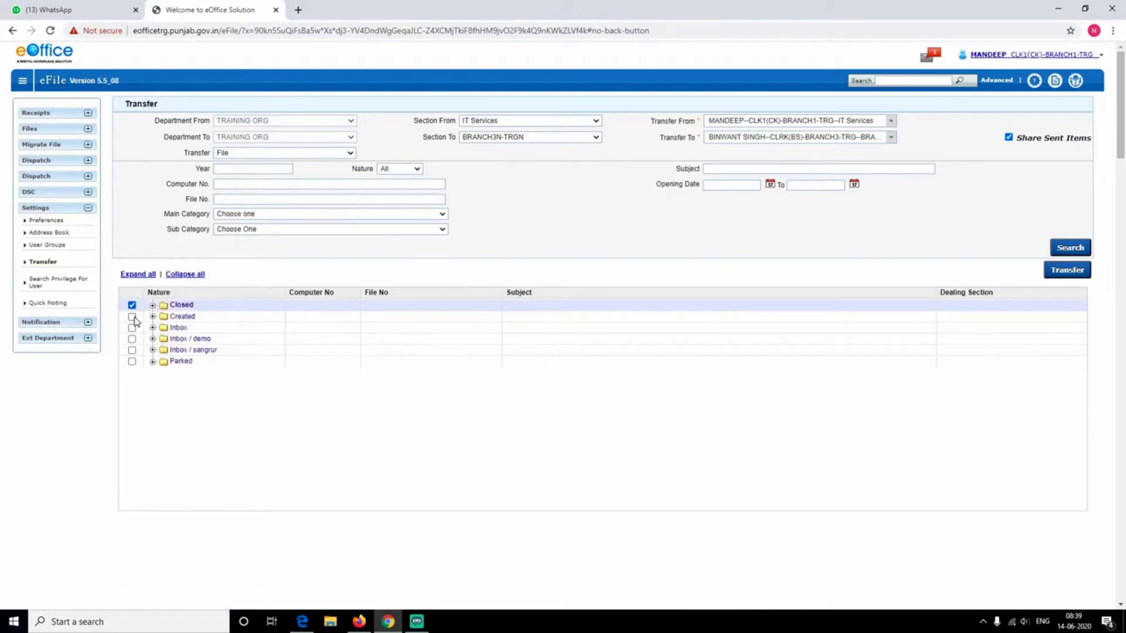
left_click(132, 316)
left_click(132, 361)
left_click(132, 328)
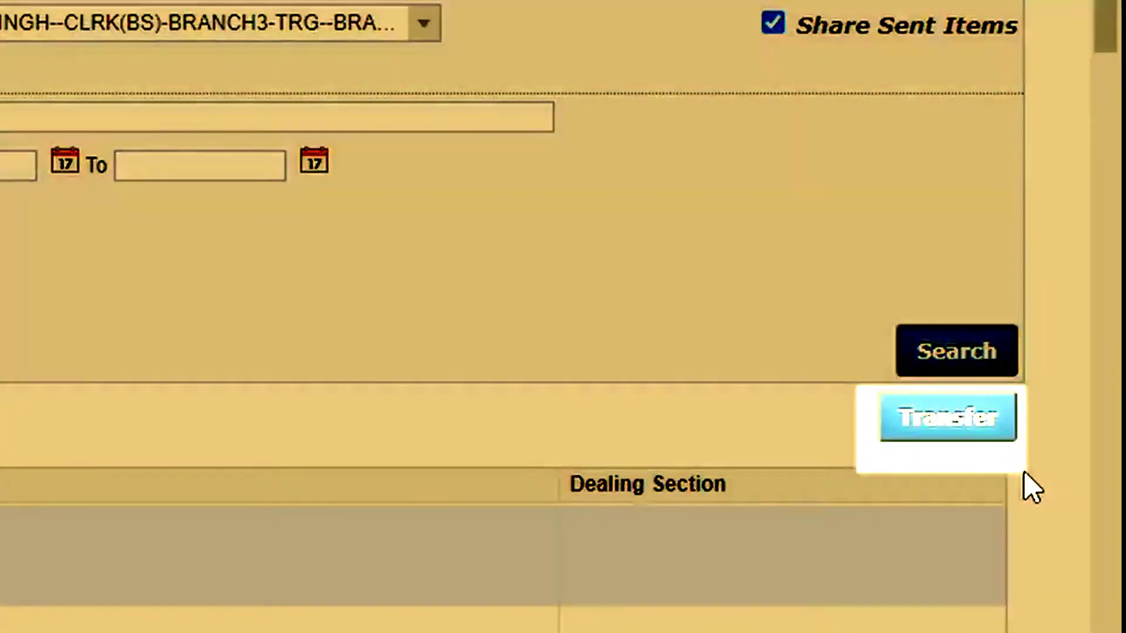
left_click_drag(1030, 487, 1027, 474)
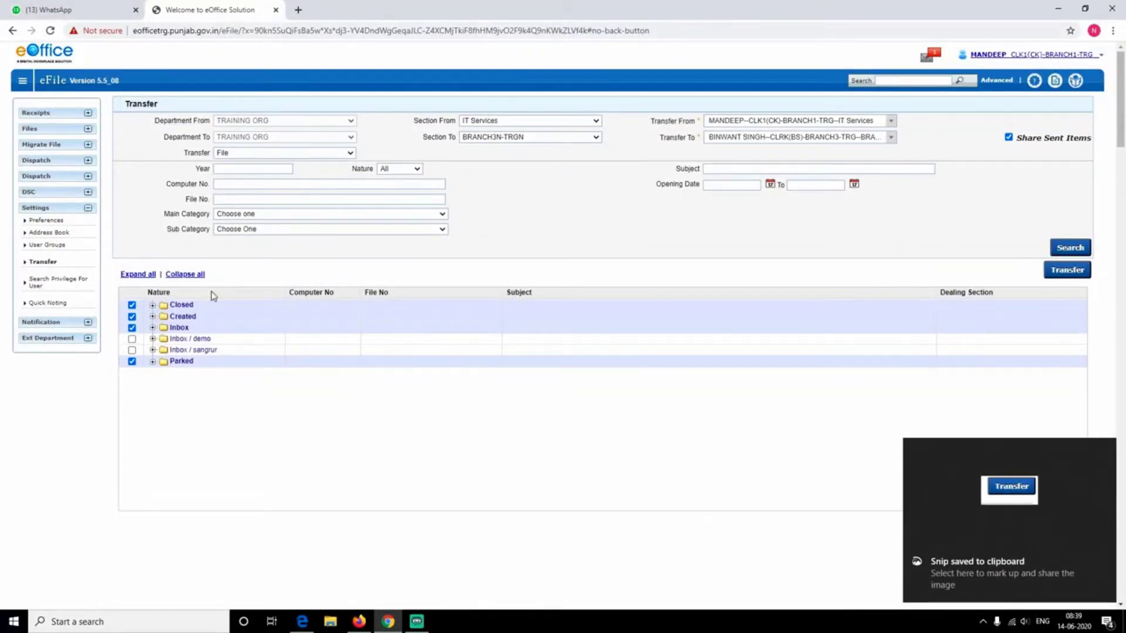
left_click(132, 305)
left_click(132, 316)
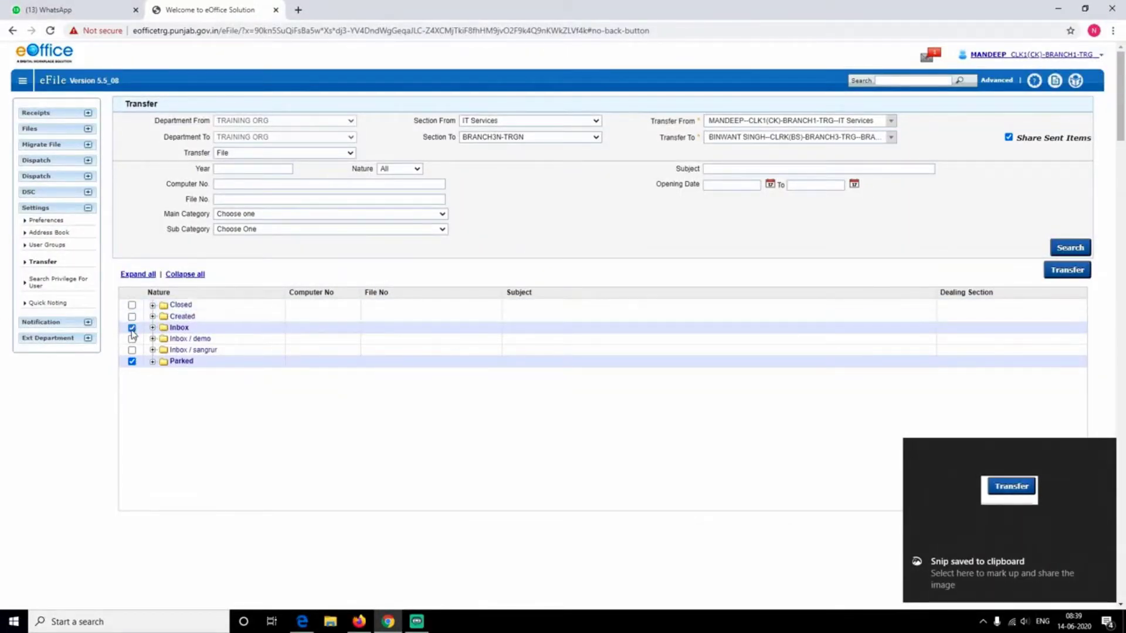
left_click(131, 328)
left_click(132, 361)
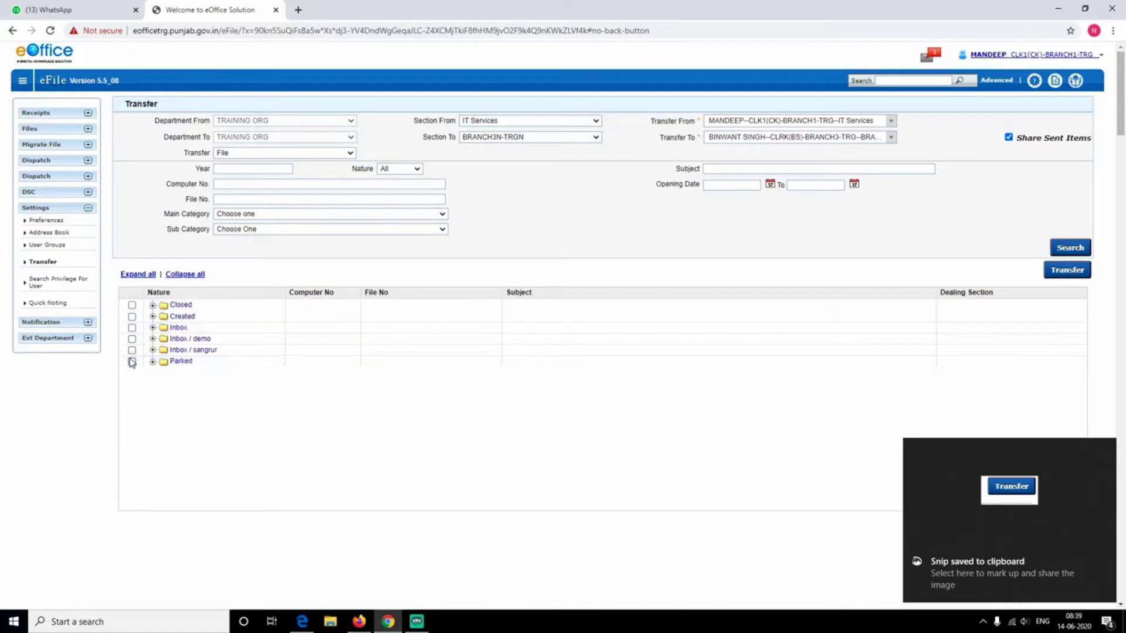
- Expand the Created folder, select the files with computer numbers 215 and 216, and request their transfer
left_click(153, 317)
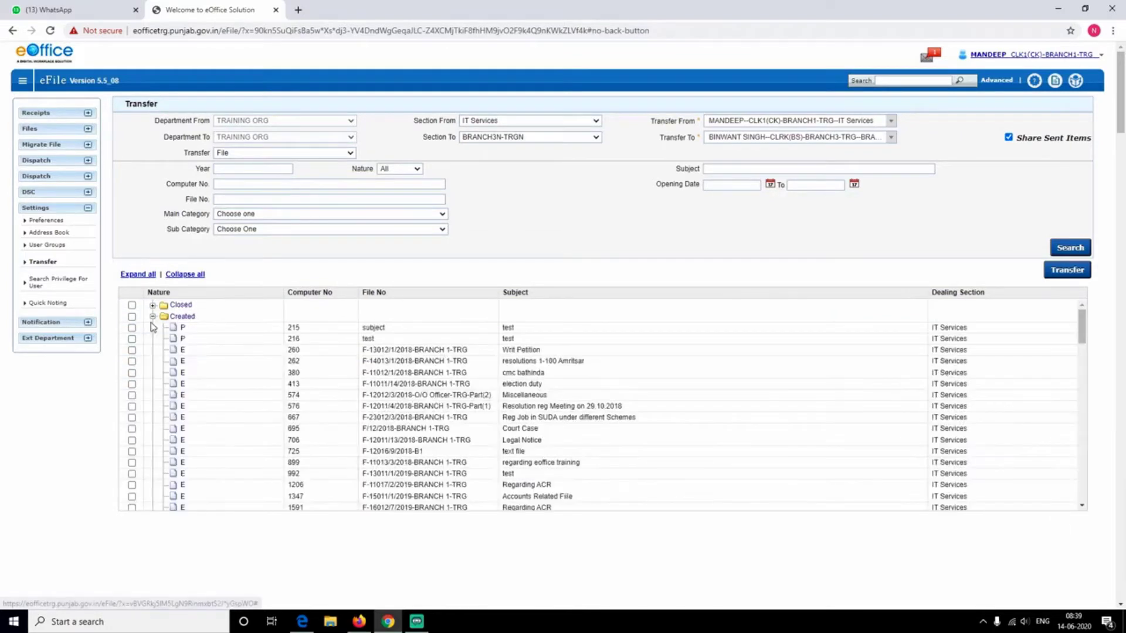
left_click(132, 327)
left_click(132, 339)
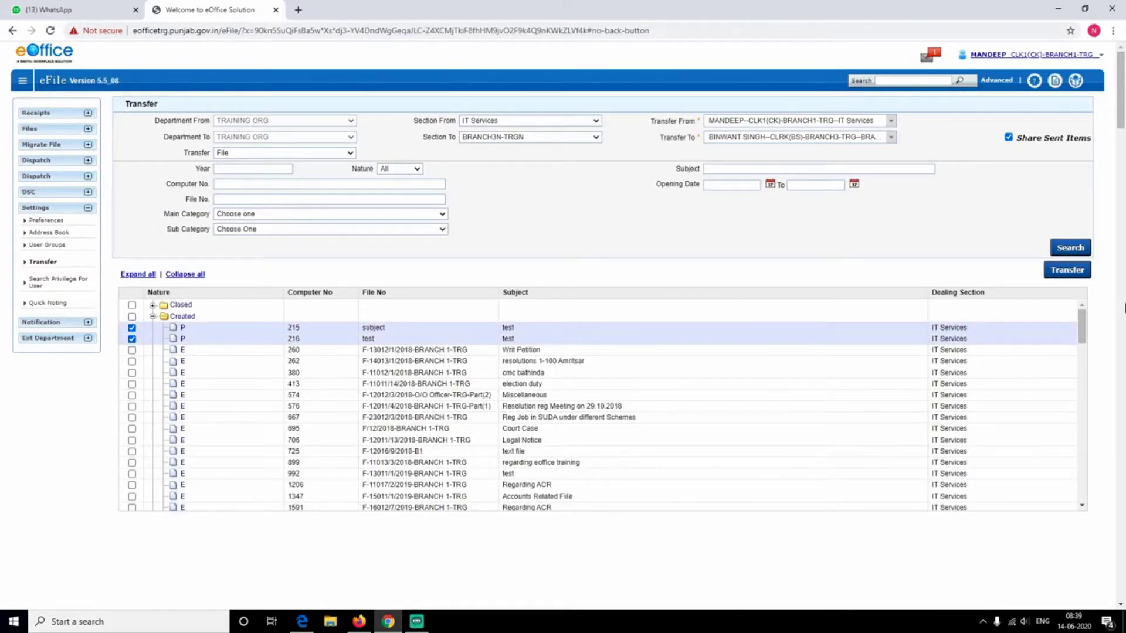
left_click(1077, 273)
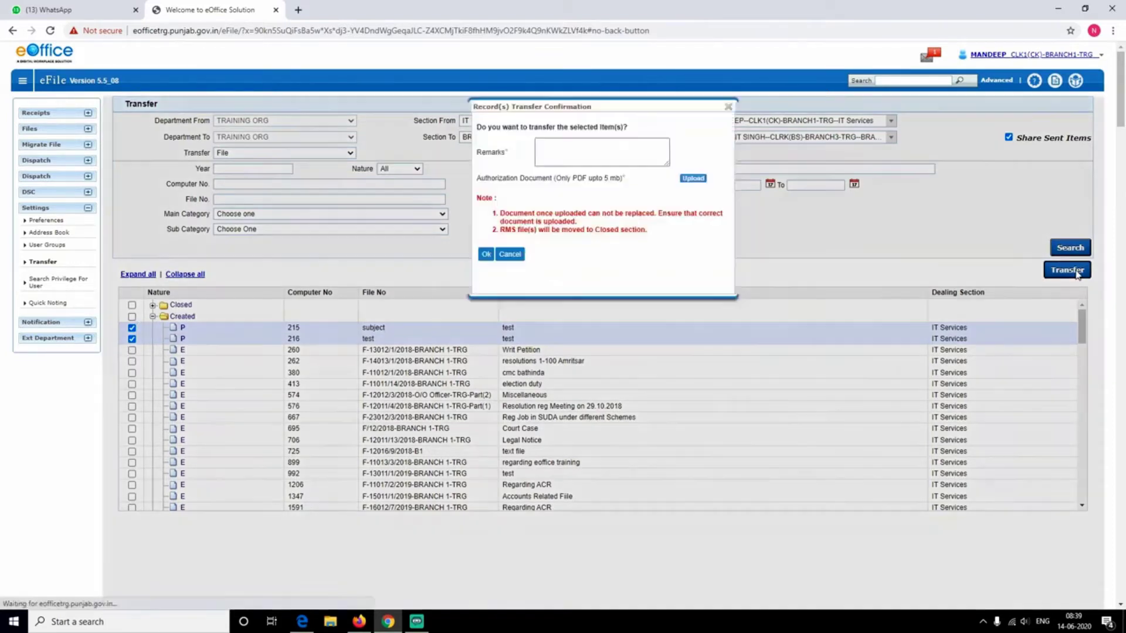
- Enter a remark stating that the selected files are transferred to the receiving clerk by first name
left_click(561, 157)
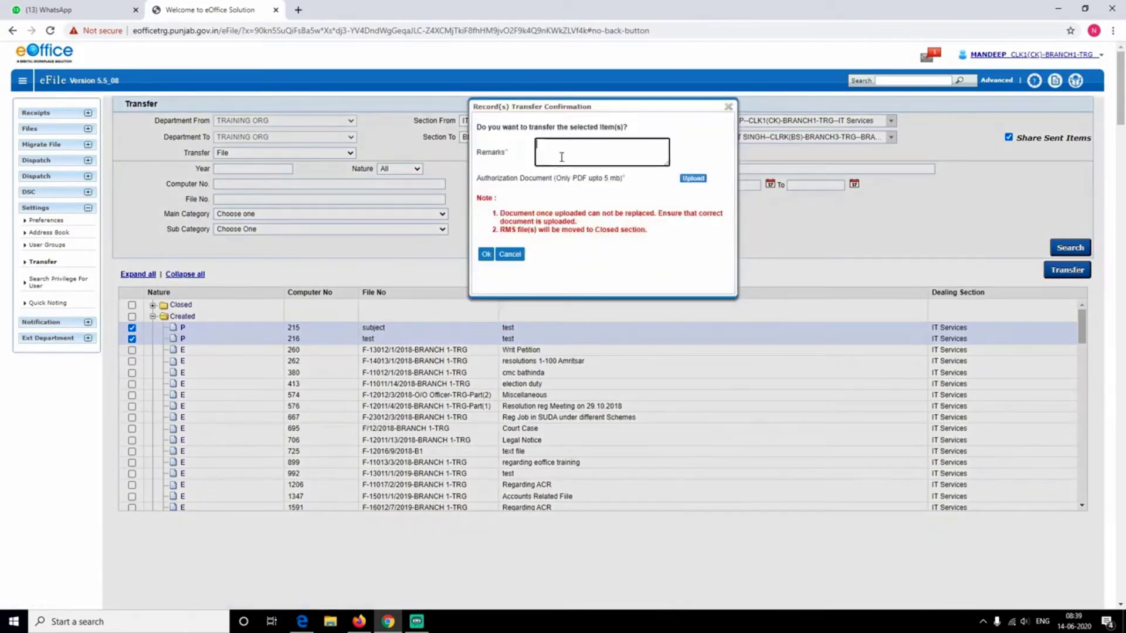
type("tranfer to binwant")
left_click_drag(491, 180, 614, 180)
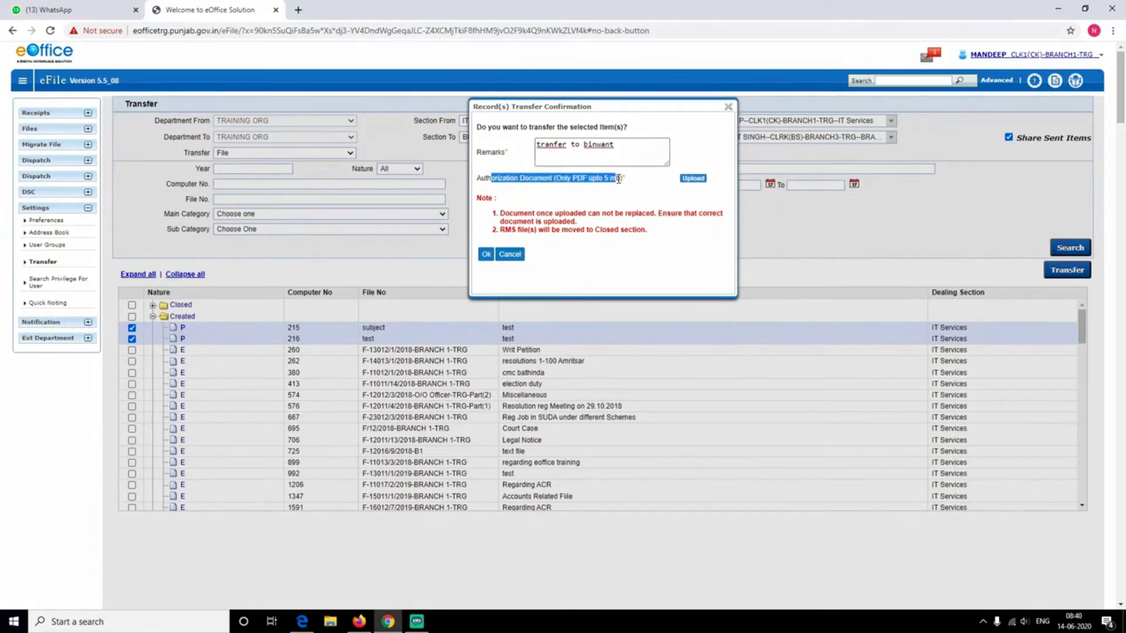
- Attach the order PDF from the Downloads folder as the authorization document and confirm the transfer of the selected files
left_click(694, 181)
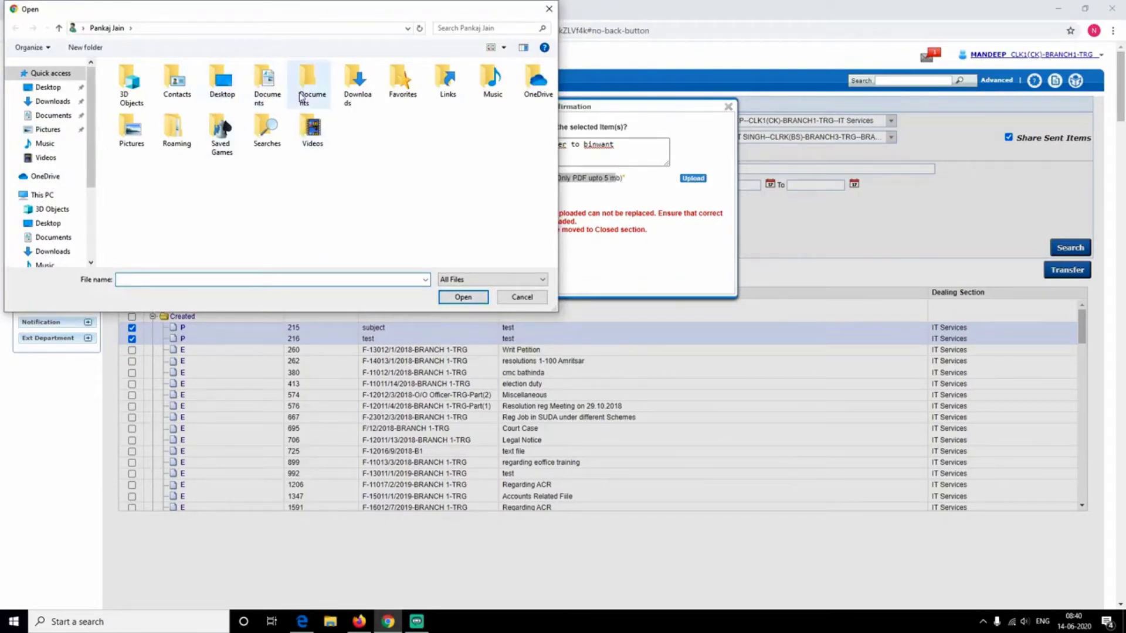
double_click(361, 88)
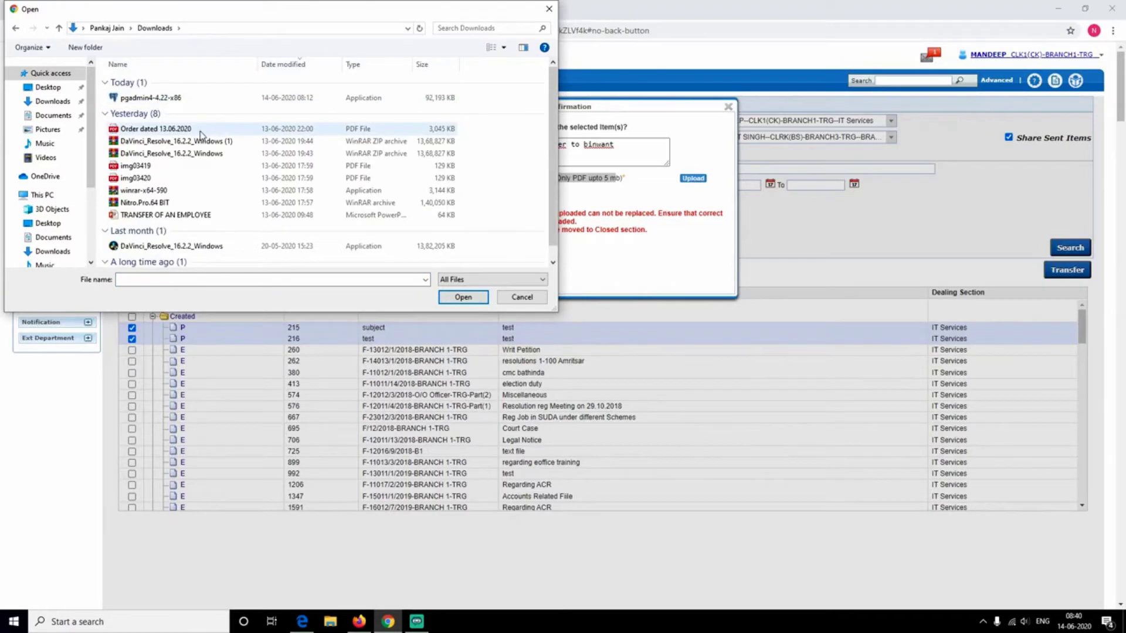
double_click(165, 130)
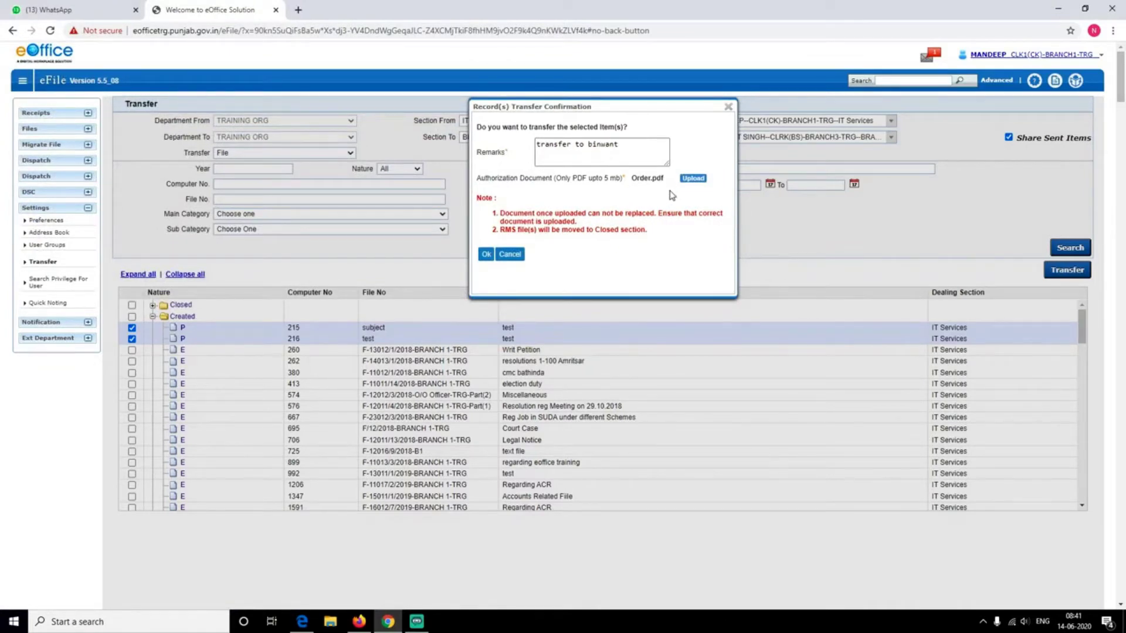
left_click(486, 254)
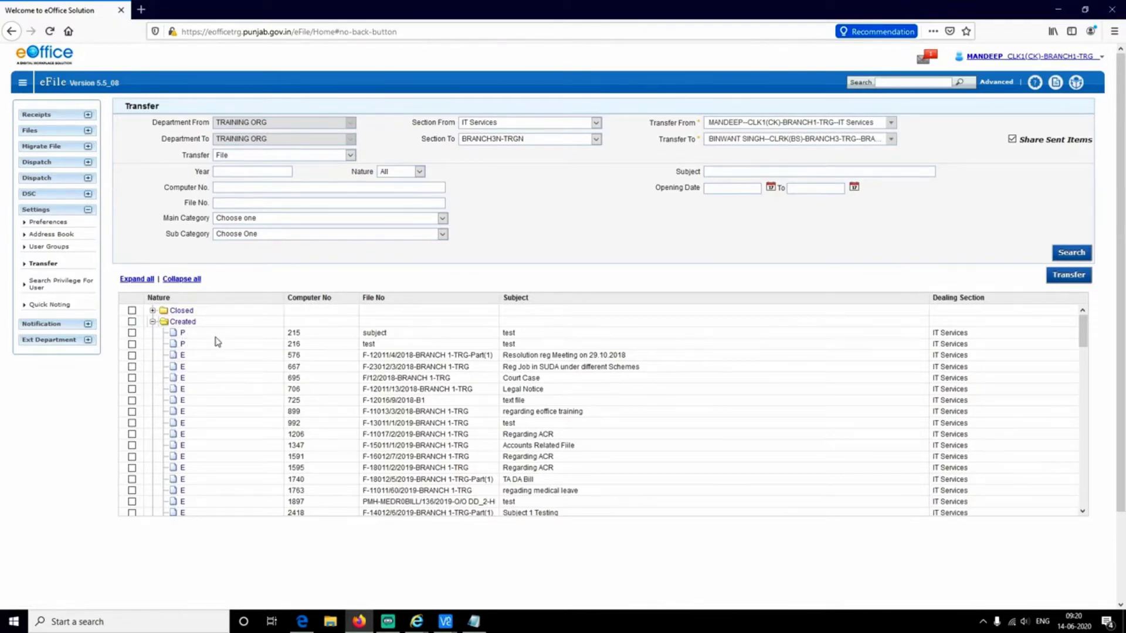
- Sign out of the source clerk's account and sign in with the receiving clerk's login ID
left_click(1009, 60)
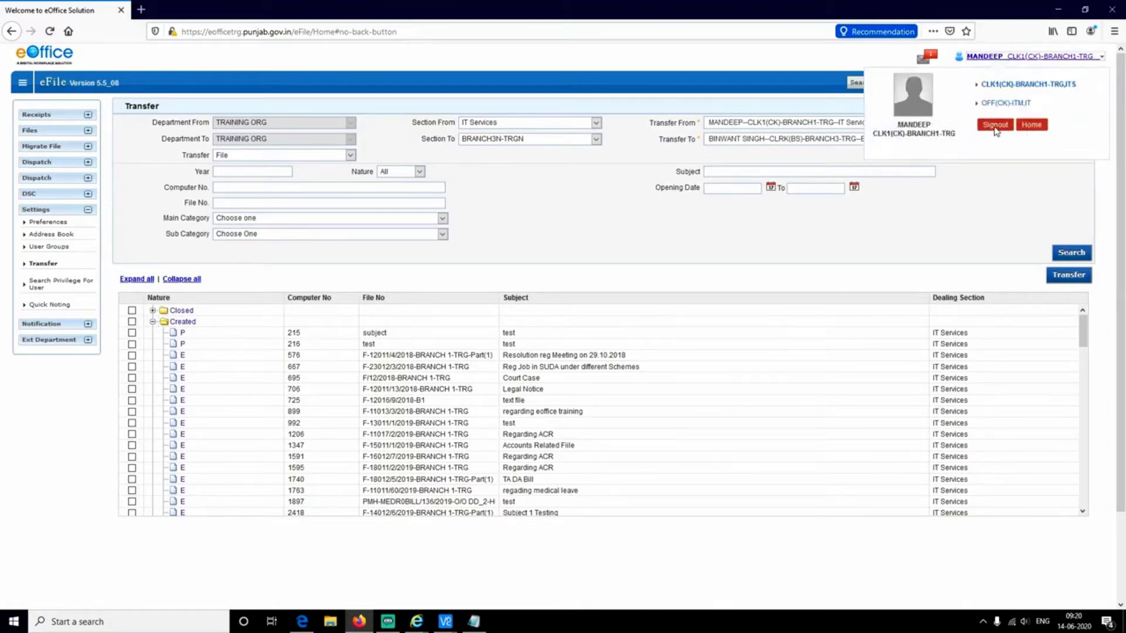
left_click(994, 126)
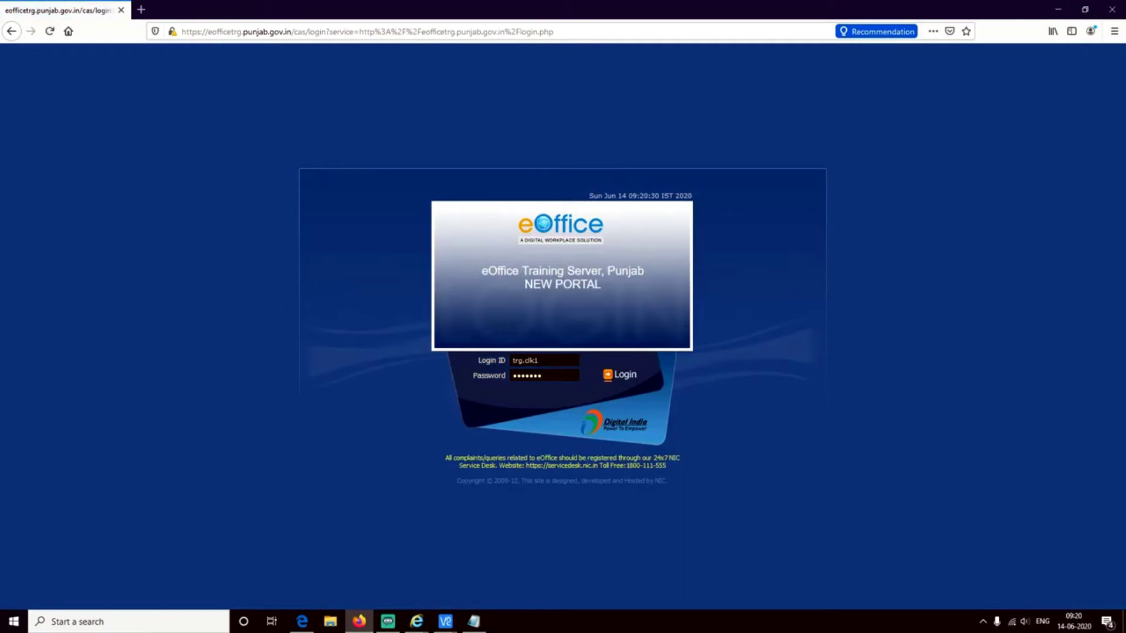
type("3")
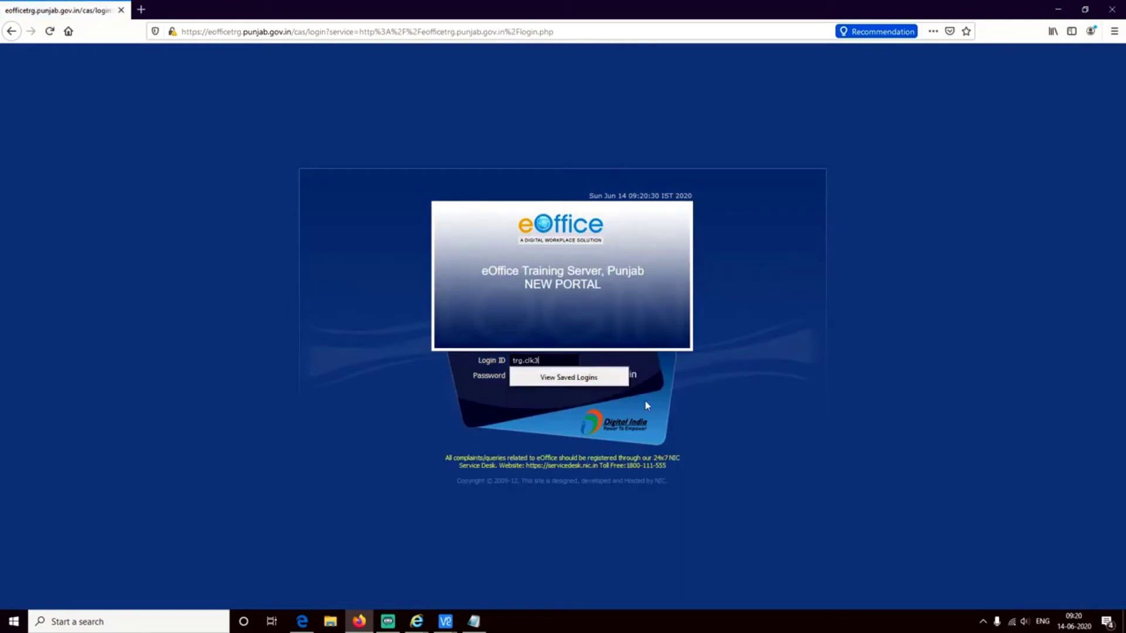
left_click(623, 378)
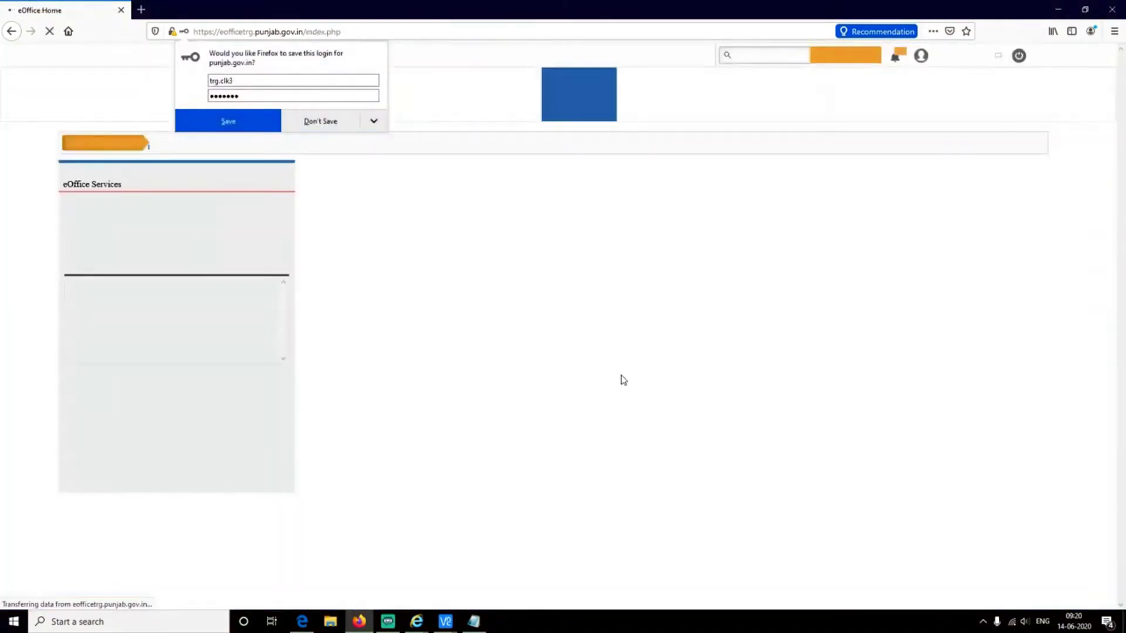
- Open the File Management System and check the sender of the newest files in the receiving clerk's inbox
left_click(118, 210)
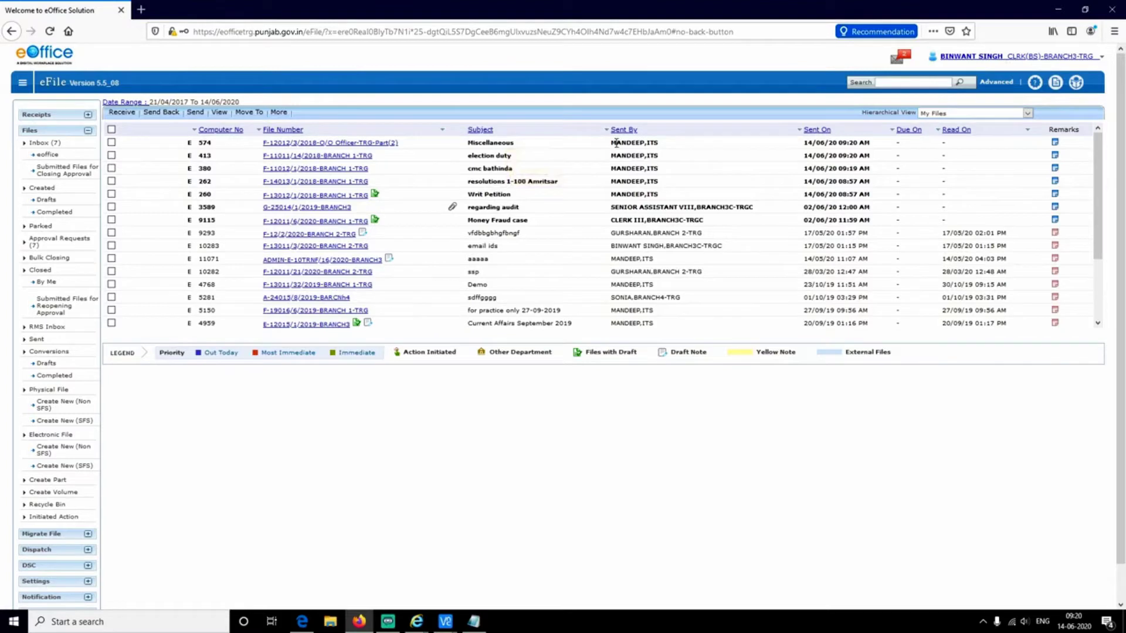
left_click_drag(609, 143, 662, 150)
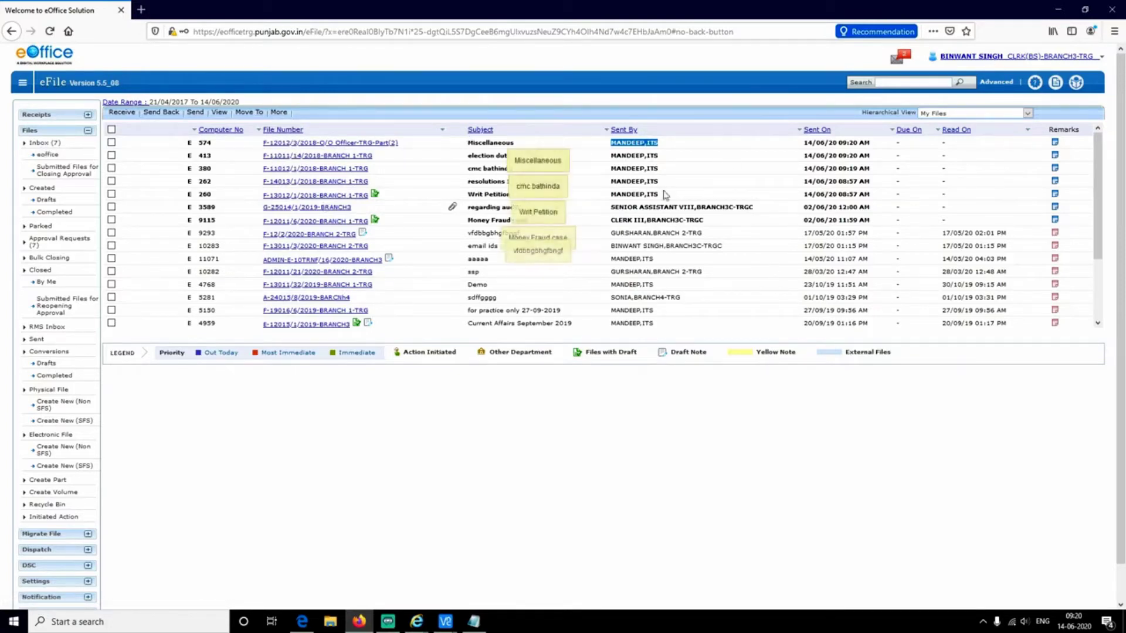
- Sign out of the receiving clerk's account and sign back in as the source clerk
left_click(1031, 63)
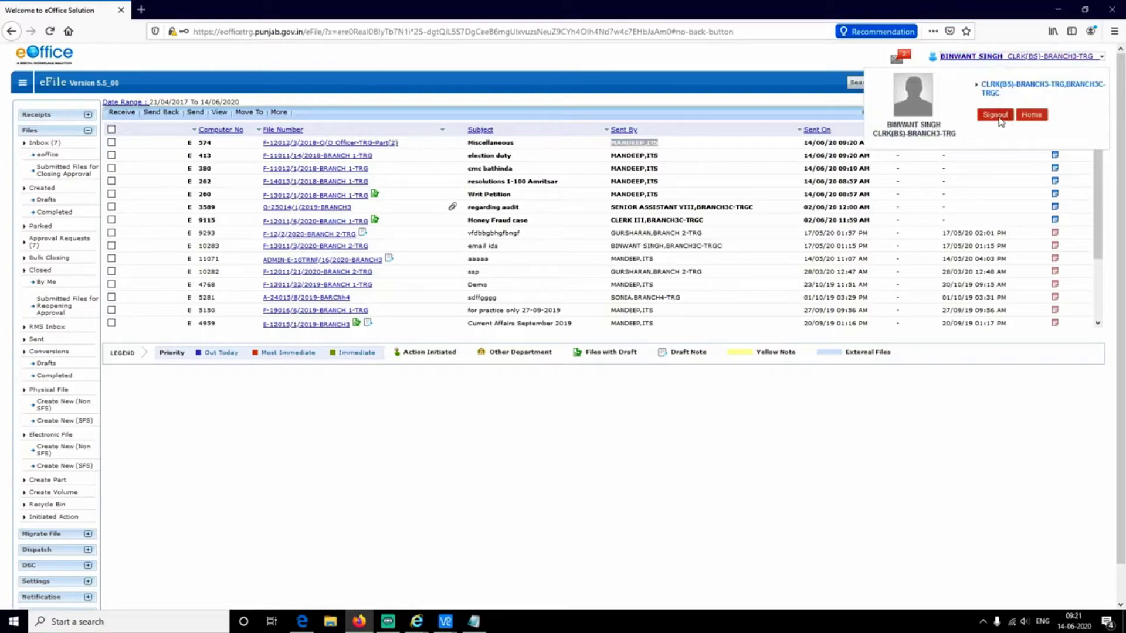
left_click(997, 115)
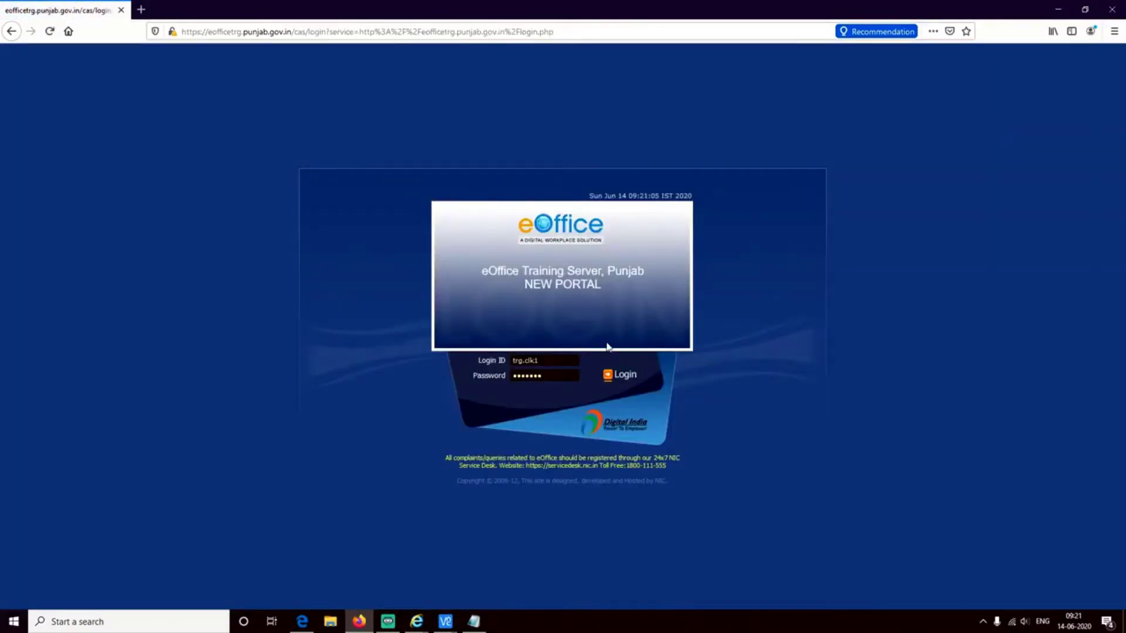
left_click(625, 375)
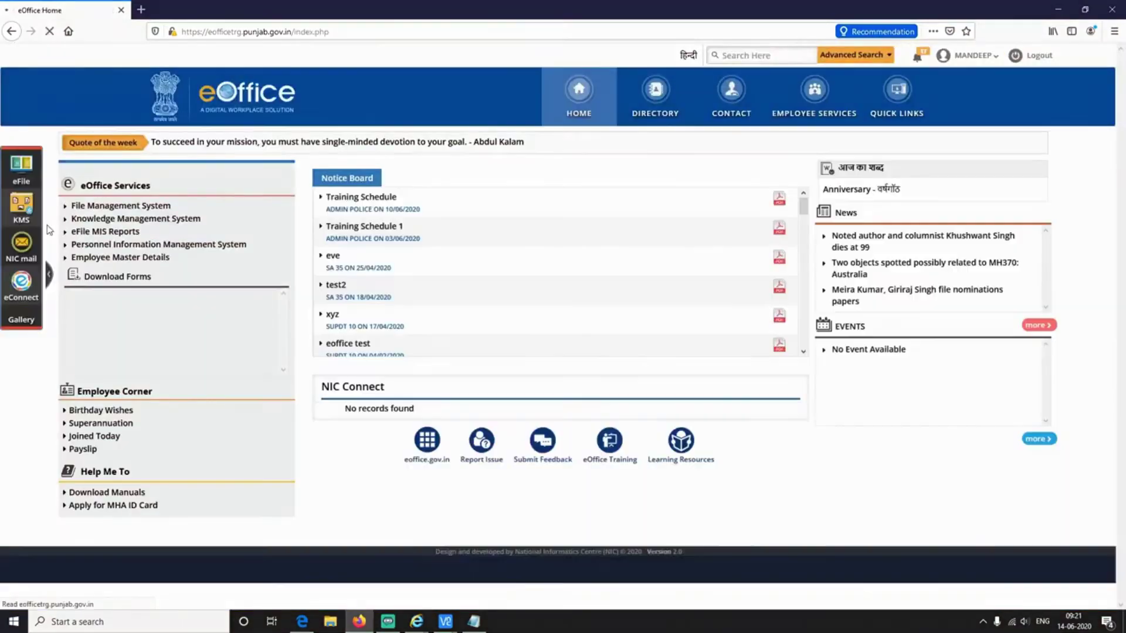
- Open the File Management System and go to the Transfer page in its settings
left_click(130, 209)
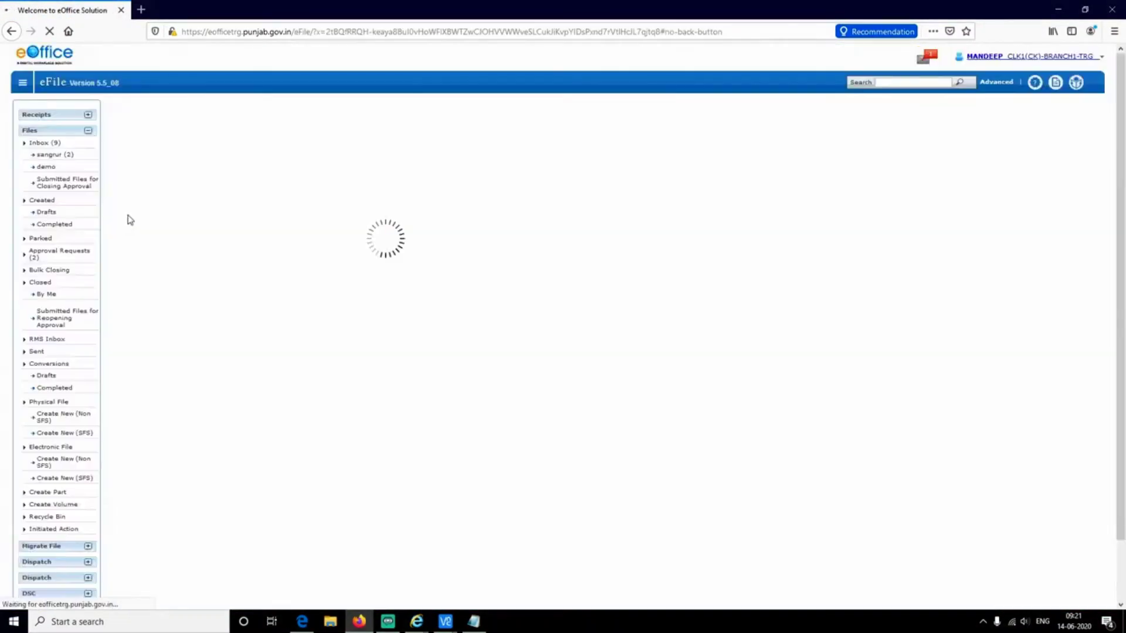
scroll(86, 487, "down", 2)
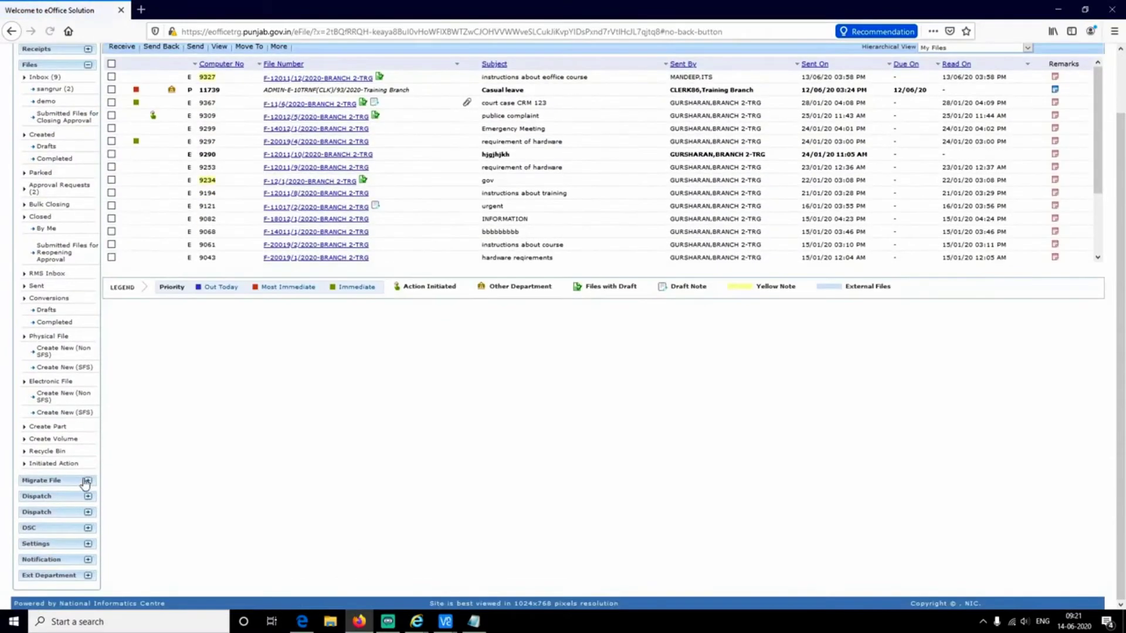
left_click(88, 545)
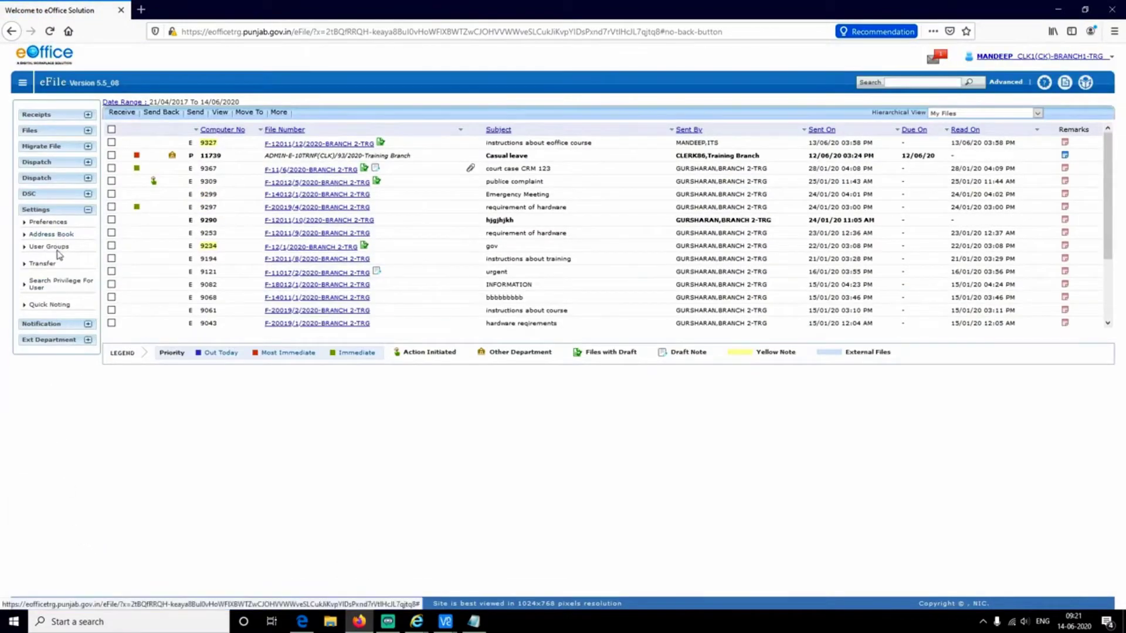
left_click(47, 265)
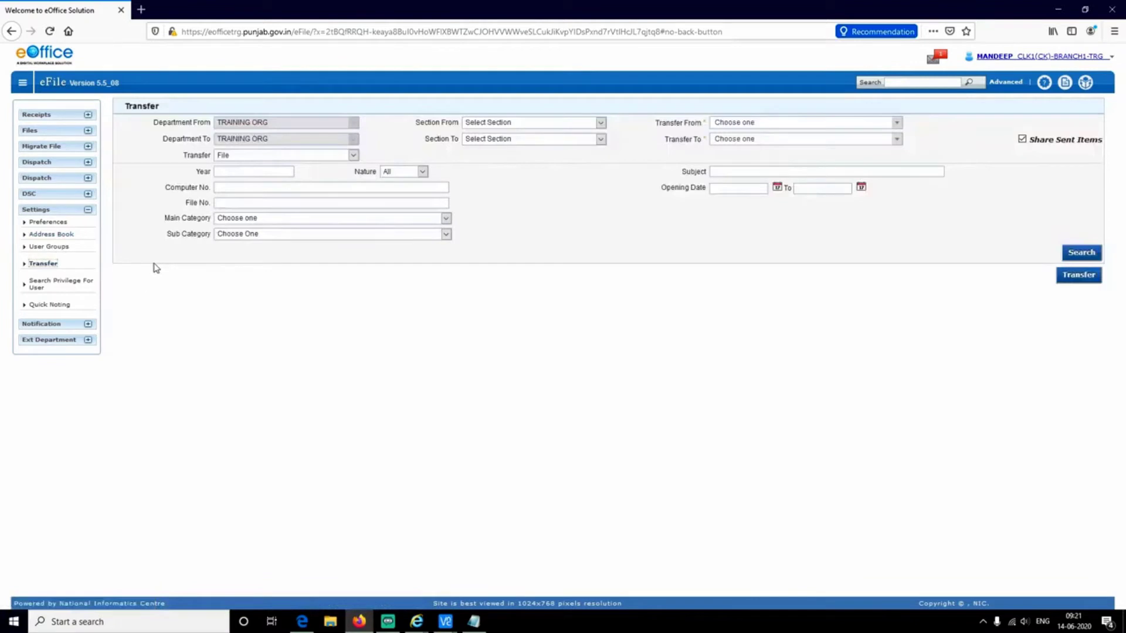
- Set the source section to IT Services and choose the CLK1(CK)-BRANCH1-TRG clerk as the user to transfer from
left_click(480, 127)
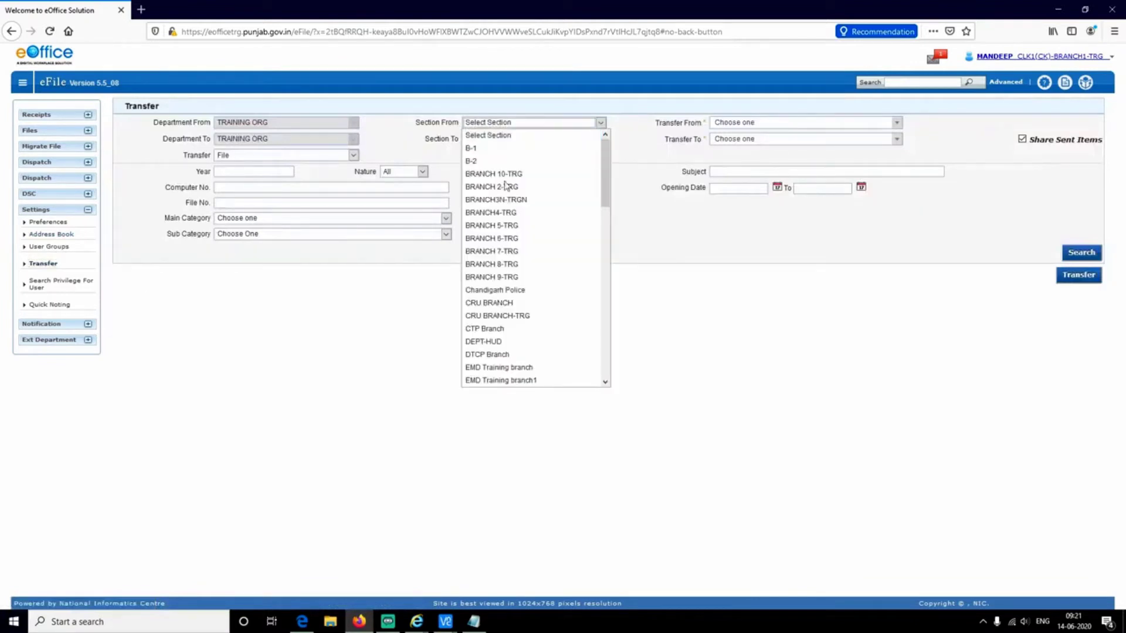
scroll(513, 290, "down", 1)
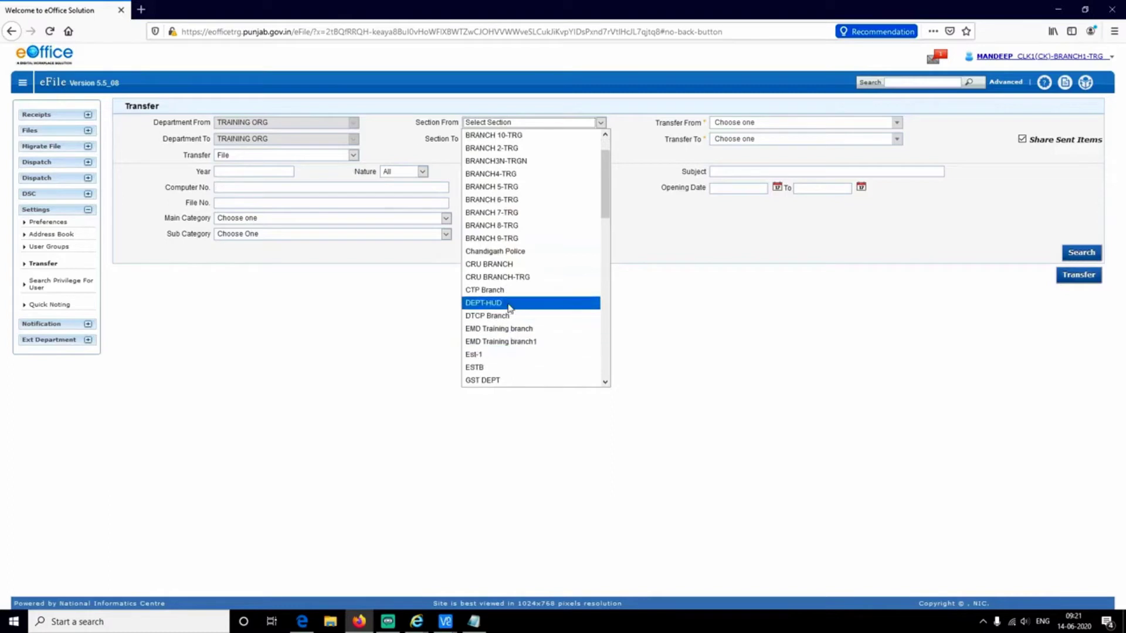
left_click_drag(605, 221, 613, 247)
left_click(503, 324)
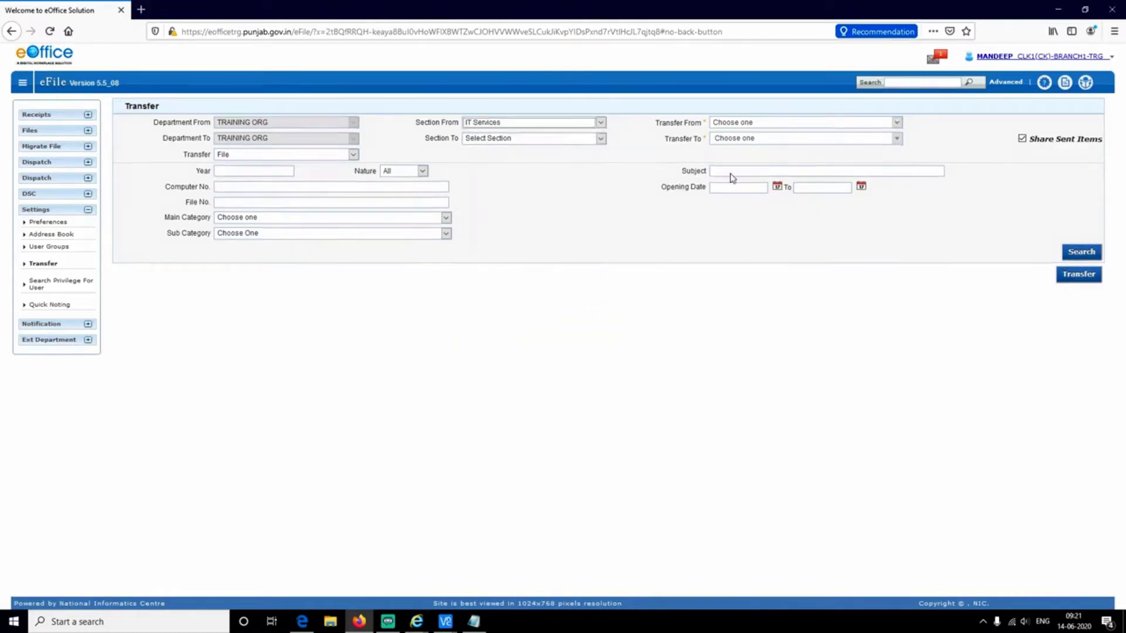
left_click(776, 129)
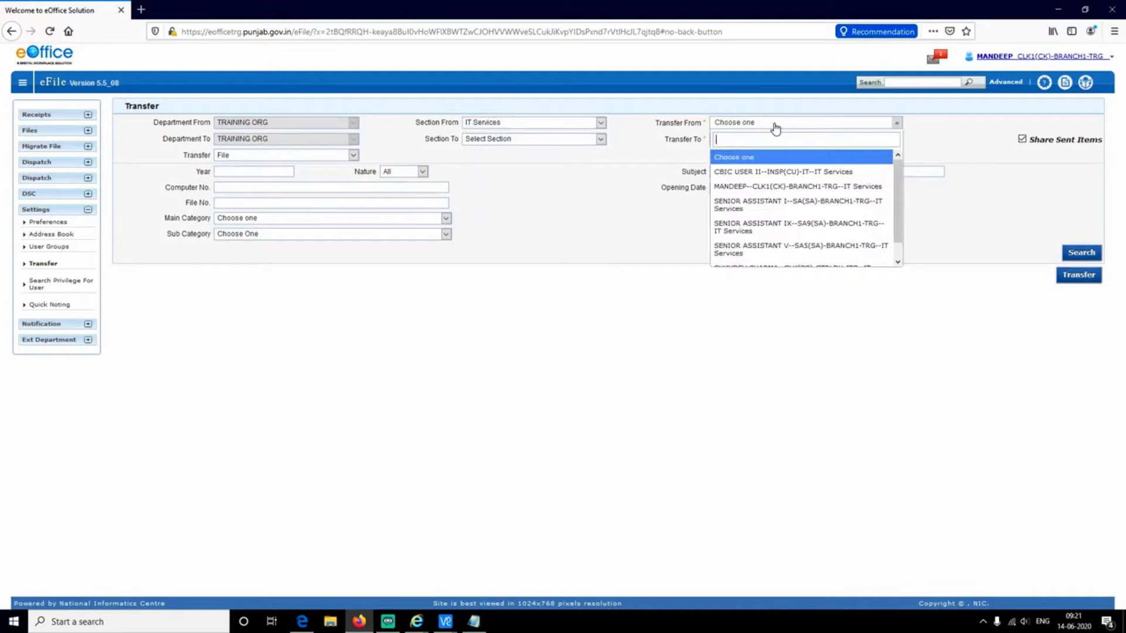
left_click(762, 185)
- Choose BRANCH3N-TRGN as the receiving section and its CLRK(BS)-BRANCH3-TRG clerk as the user to transfer to
left_click(501, 140)
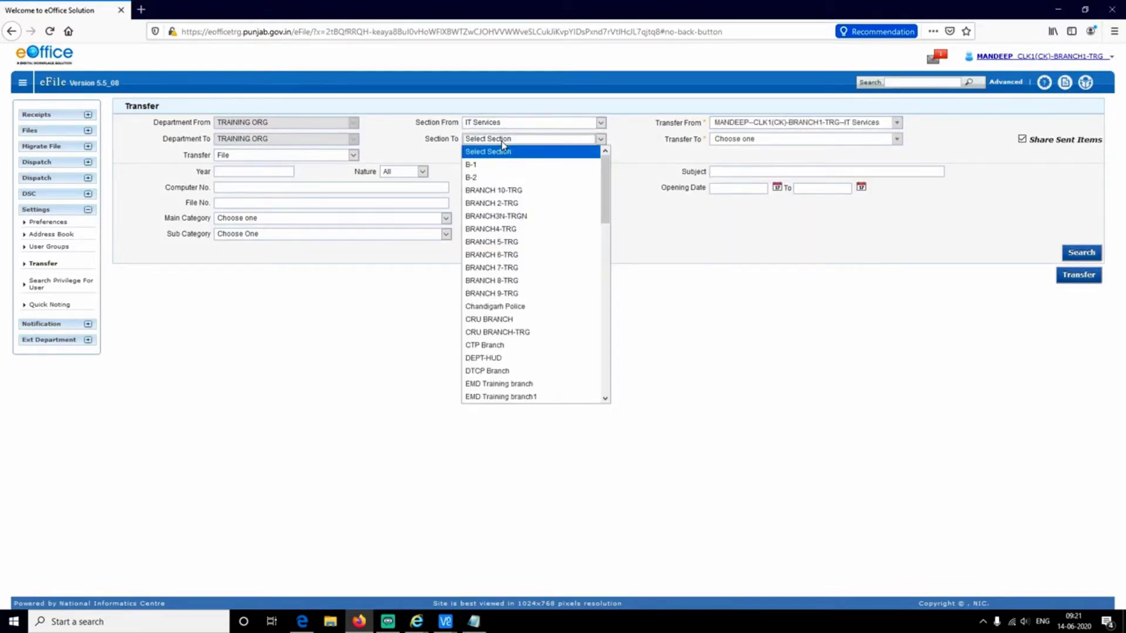
left_click(496, 216)
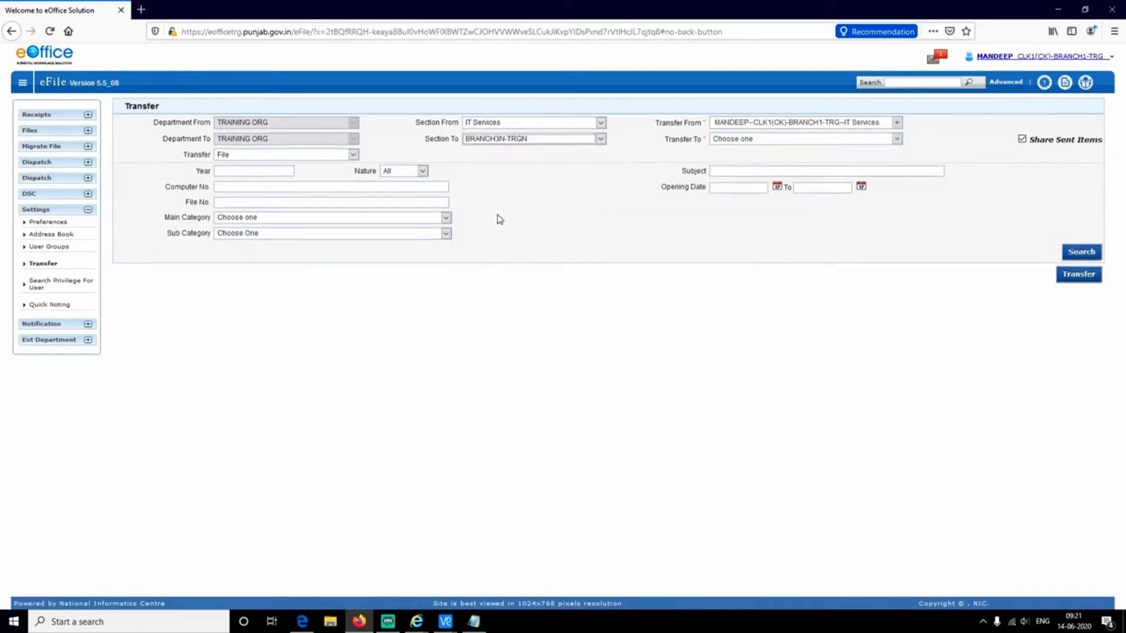
left_click(757, 141)
left_click(750, 189)
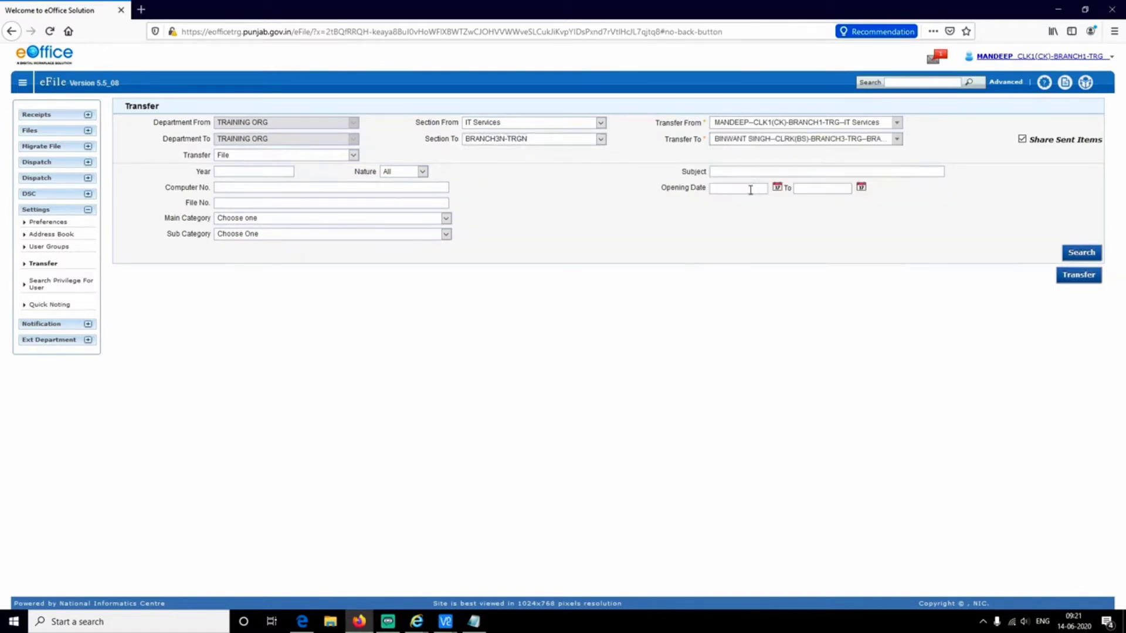
- Set the type of record to transfer to Receipt and search for the source clerk's receipts
left_click(1094, 256)
left_click(239, 156)
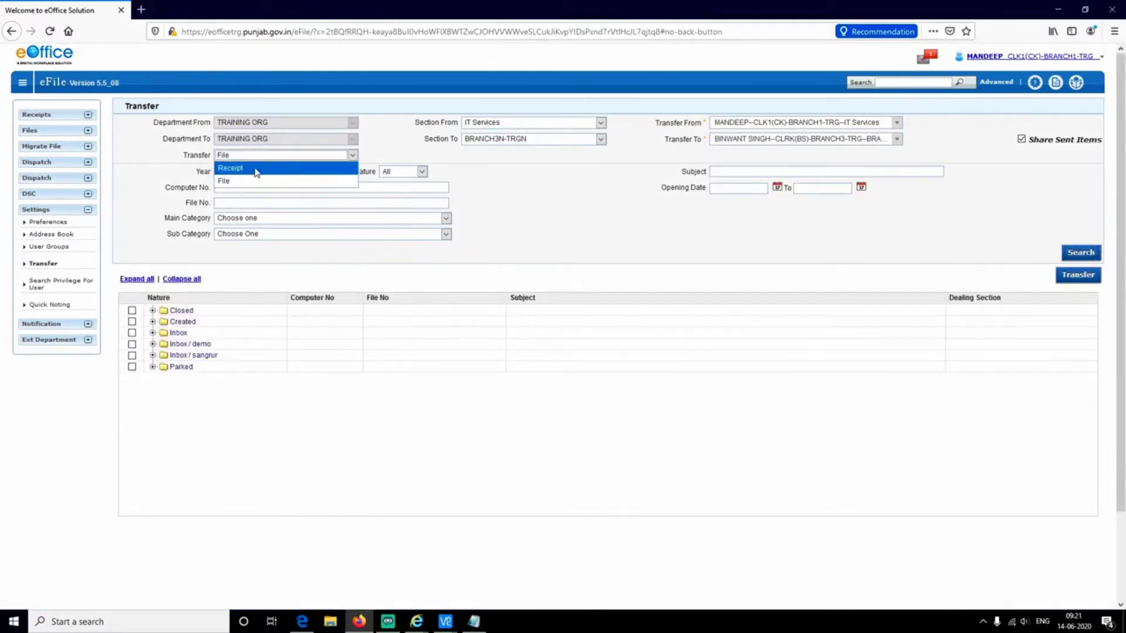
left_click(246, 170)
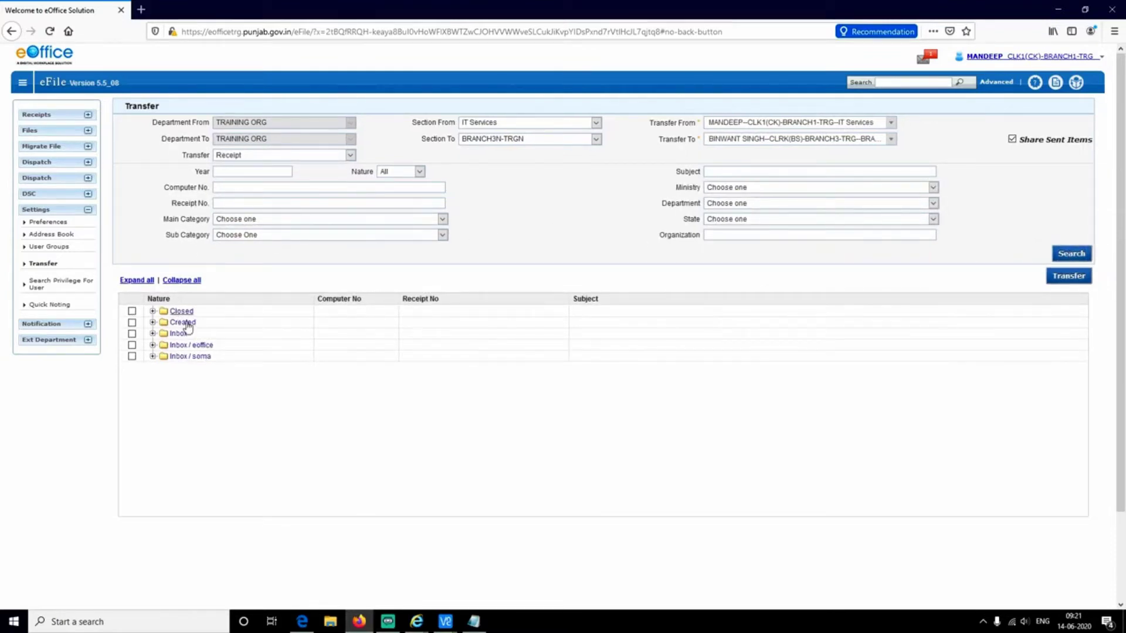
- Select receipt 5926 in the Created folder and receipt 8316 in the Inbox folder, and request their transfer
left_click(152, 323)
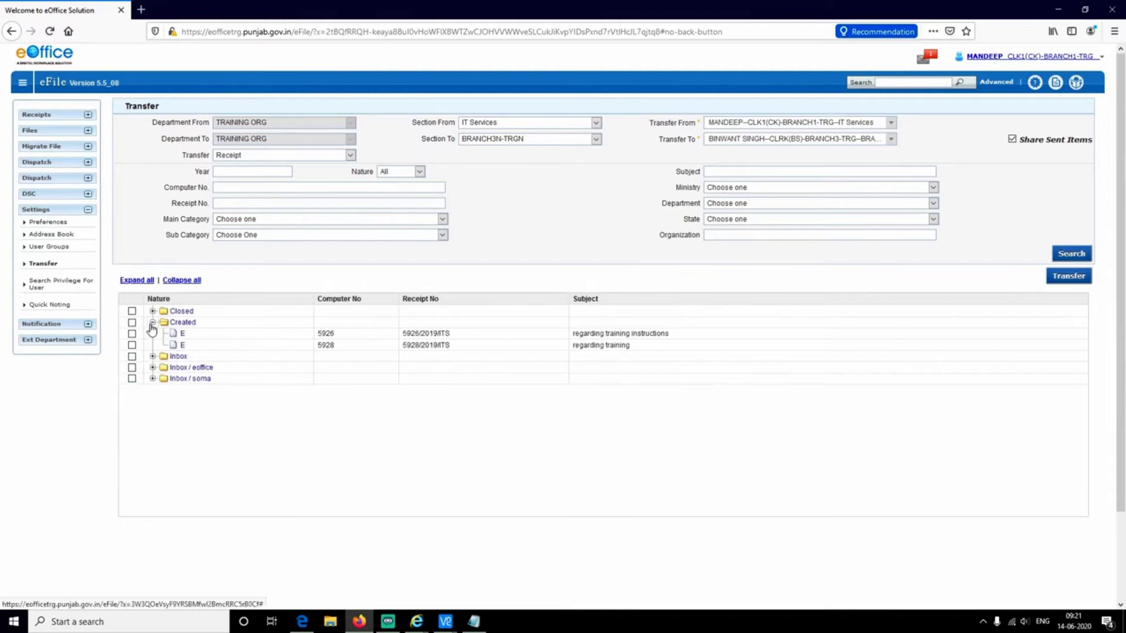
left_click(131, 333)
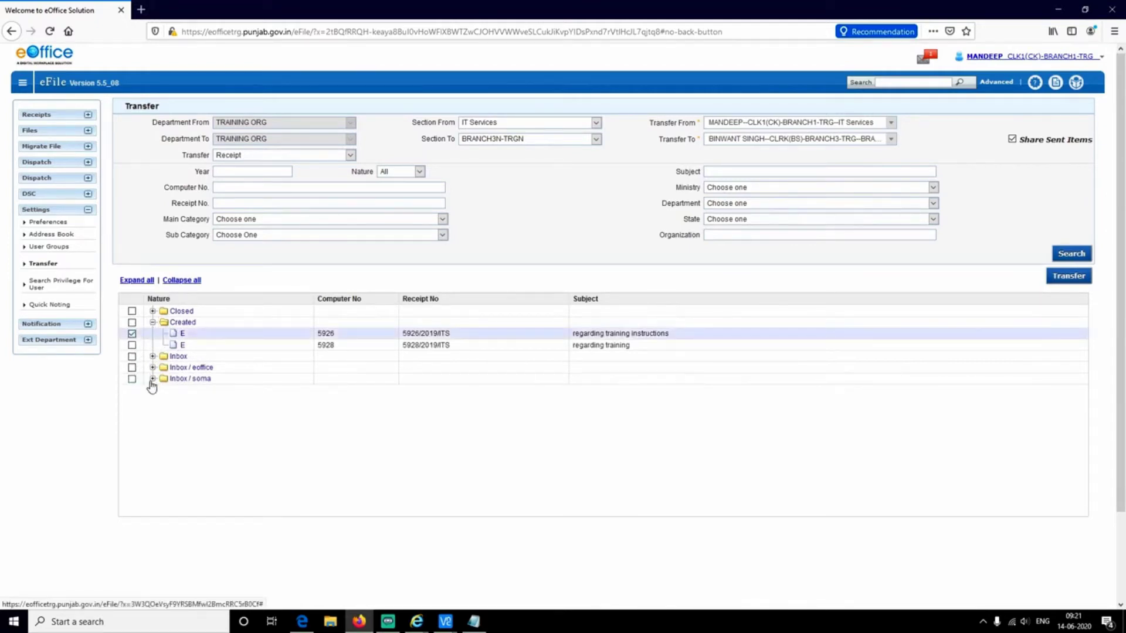
left_click(153, 356)
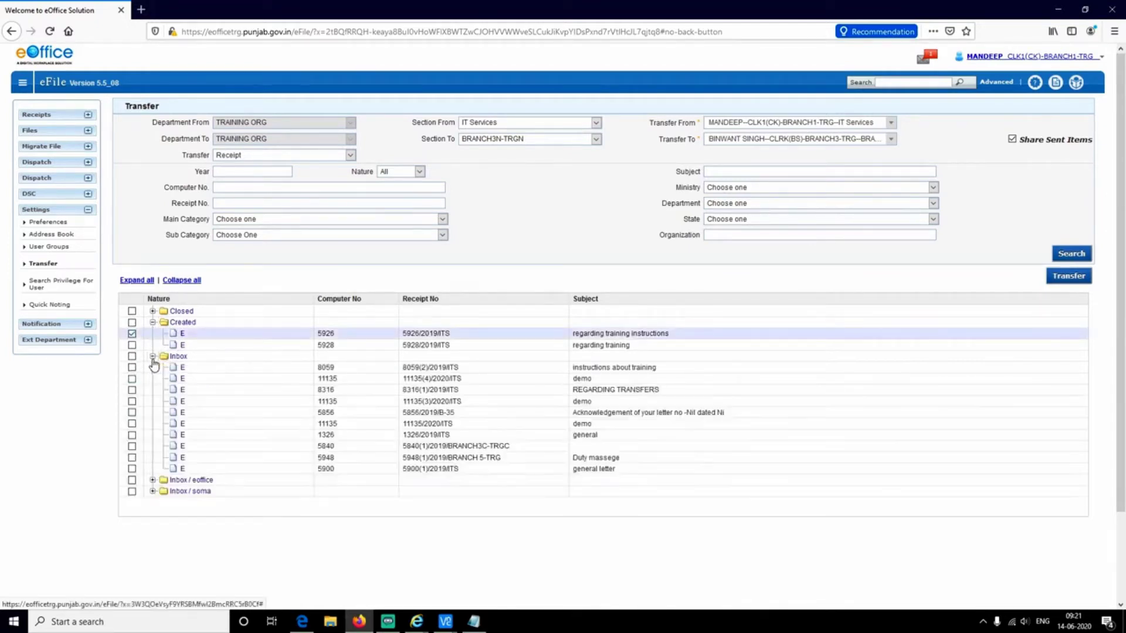
left_click(132, 389)
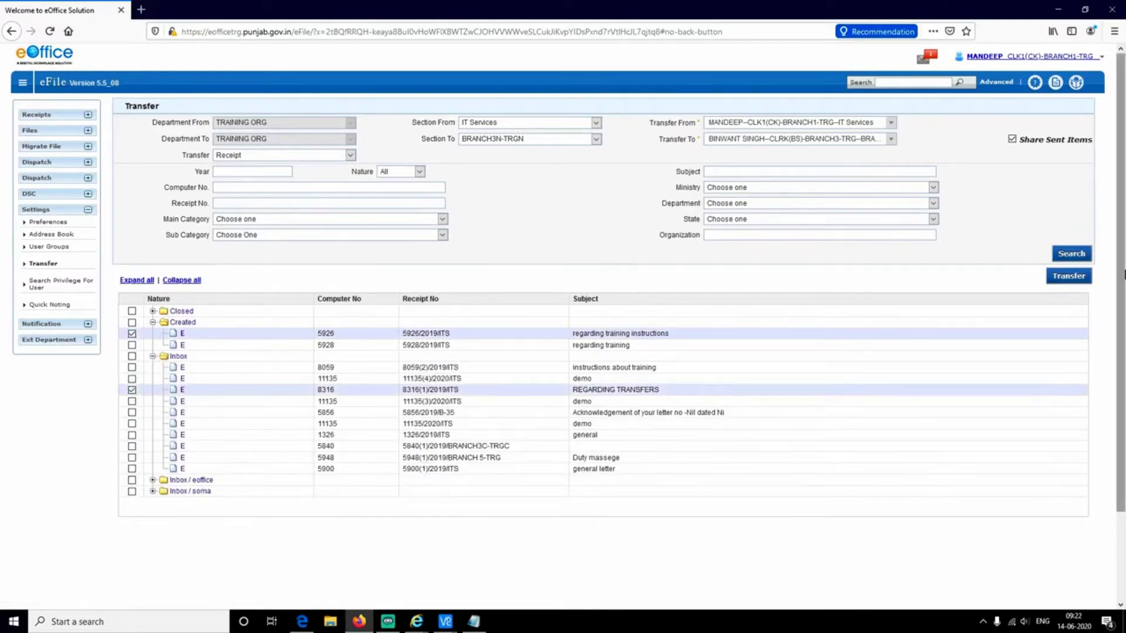
left_click(1068, 276)
- Enter "ok" as the transfer remark and attach the Order PDF from Downloads as the authorization document
left_click(561, 153)
type("ok")
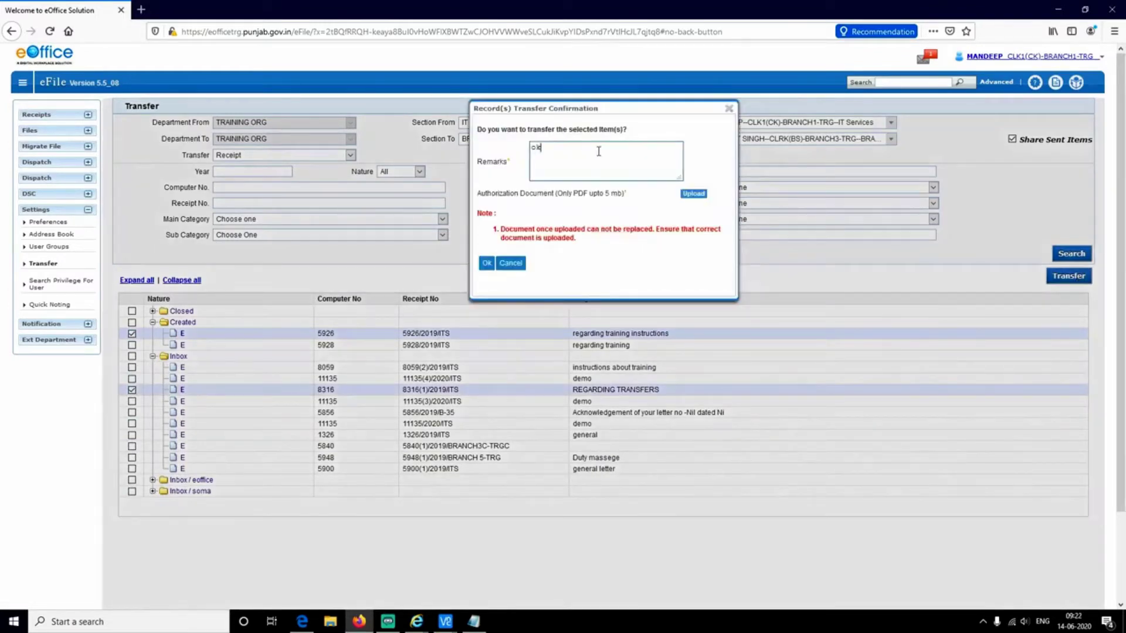
left_click(693, 194)
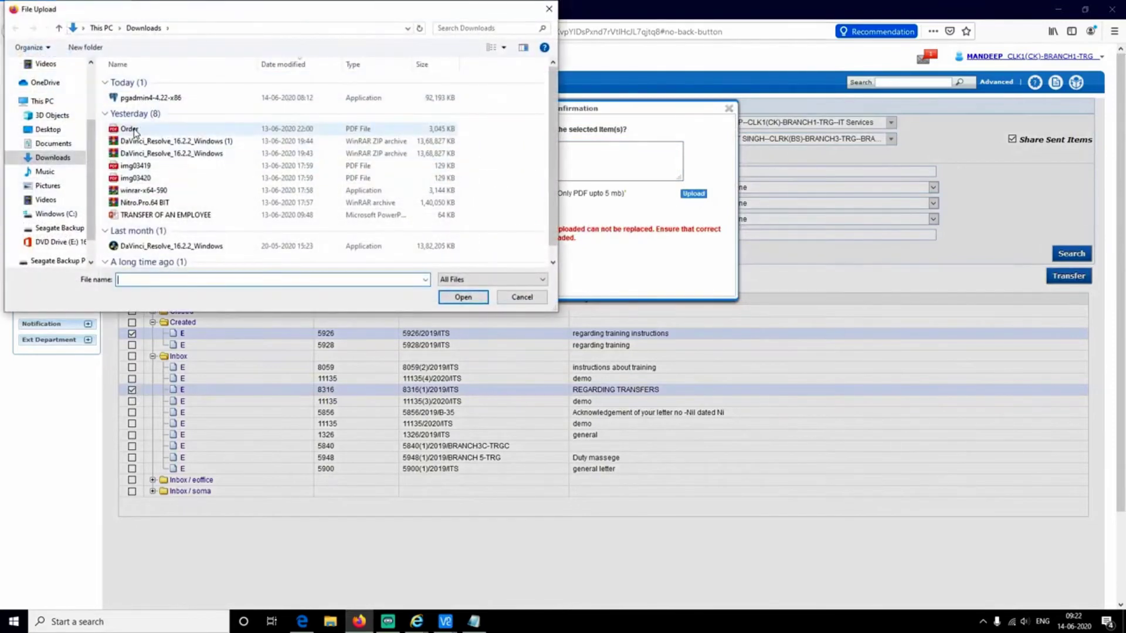
double_click(130, 129)
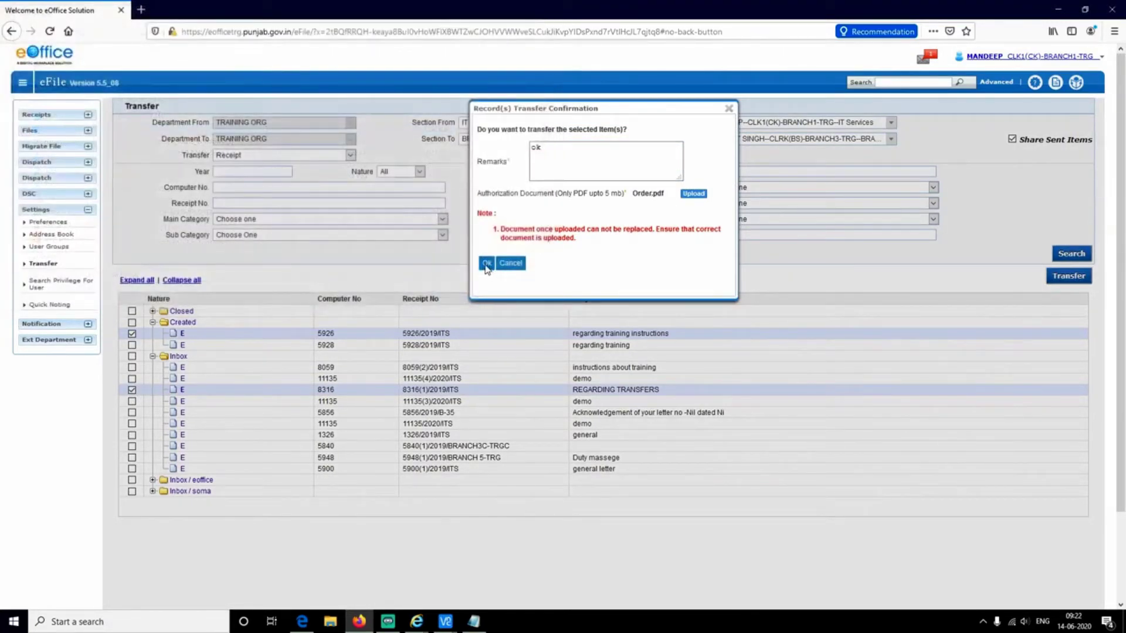
- Confirm the transfer of the selected receipts and sign out of the source clerk's account
left_click(486, 263)
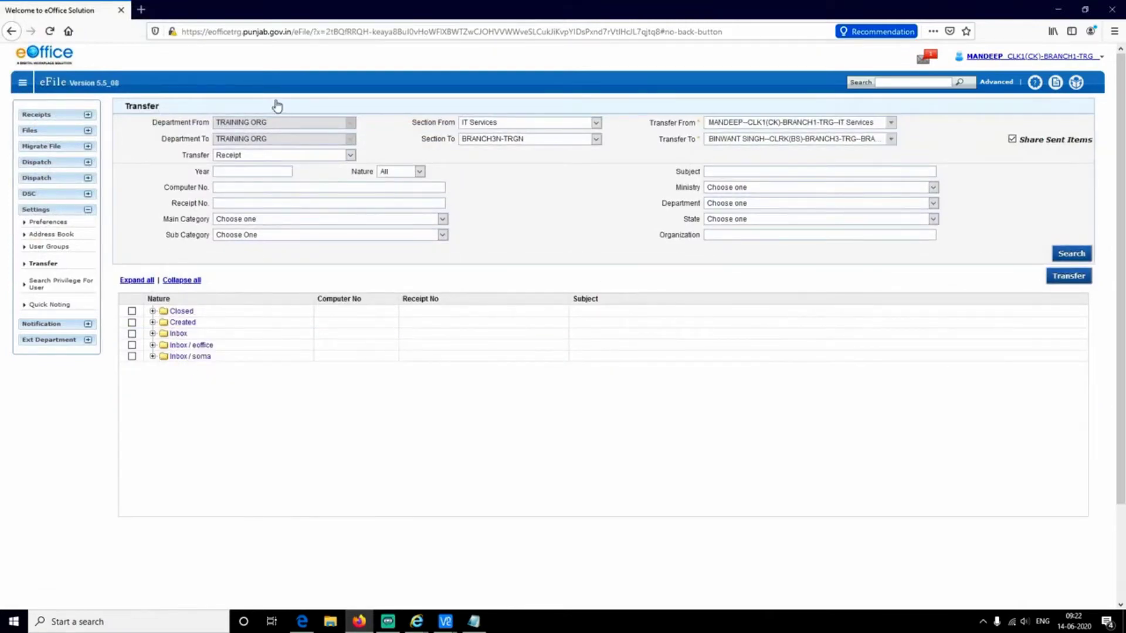
left_click(1024, 59)
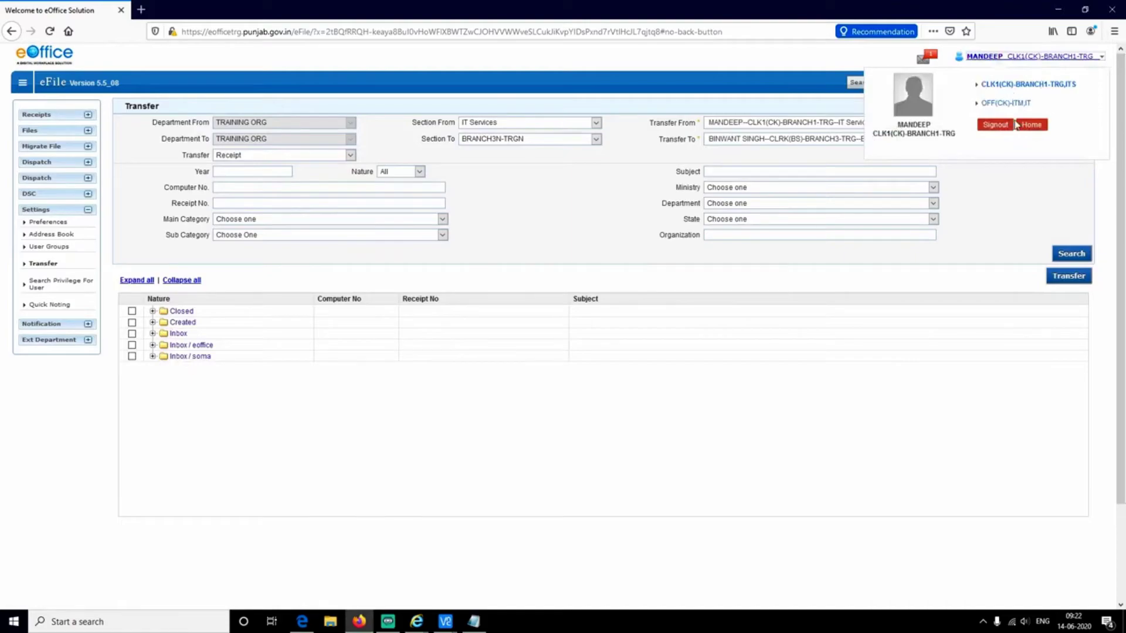
left_click(995, 125)
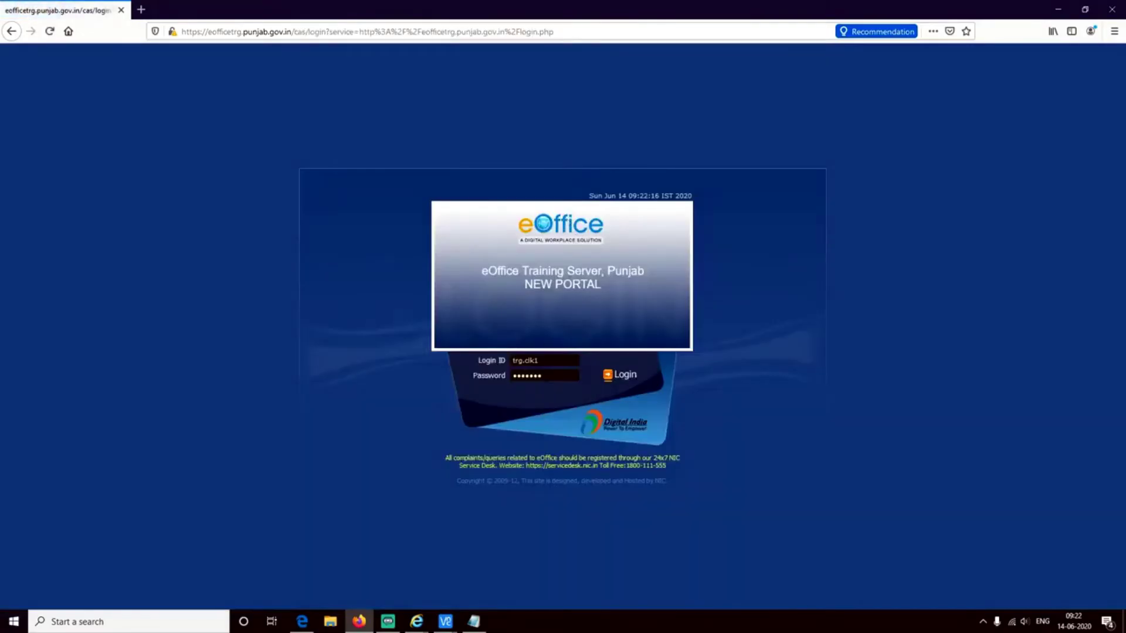
- Change the login ID to the receiving clerk's and log in to the eOffice training server
key("BackSpace")
type("3")
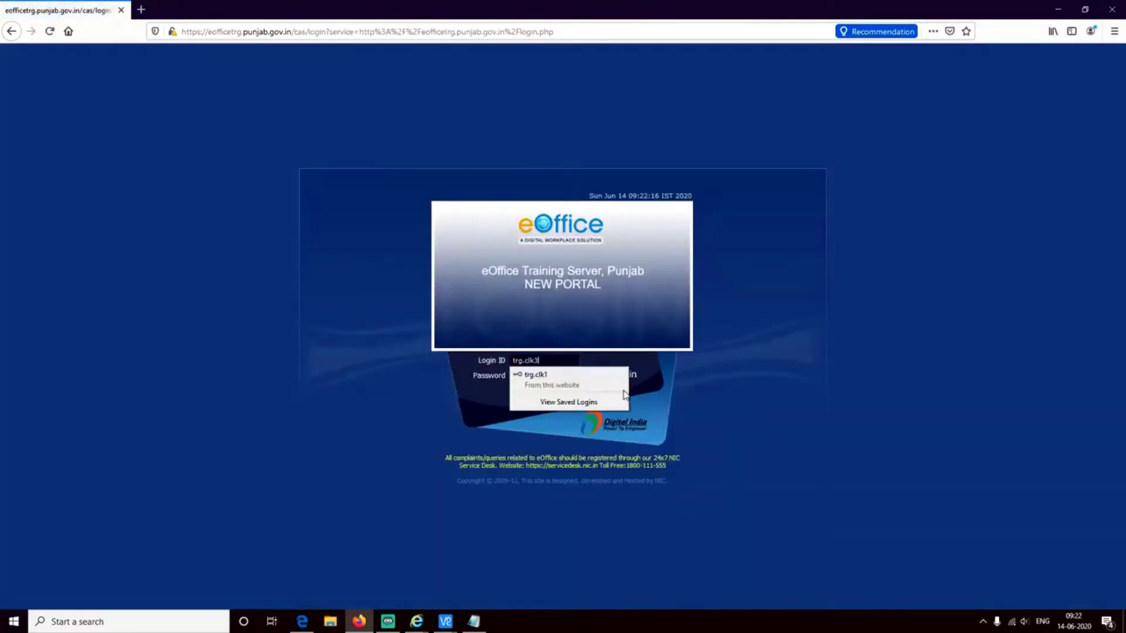
key("Return")
- Open the receiving clerk's Receipts inbox and check the sent dates of the transferred receipts
left_click(92, 207)
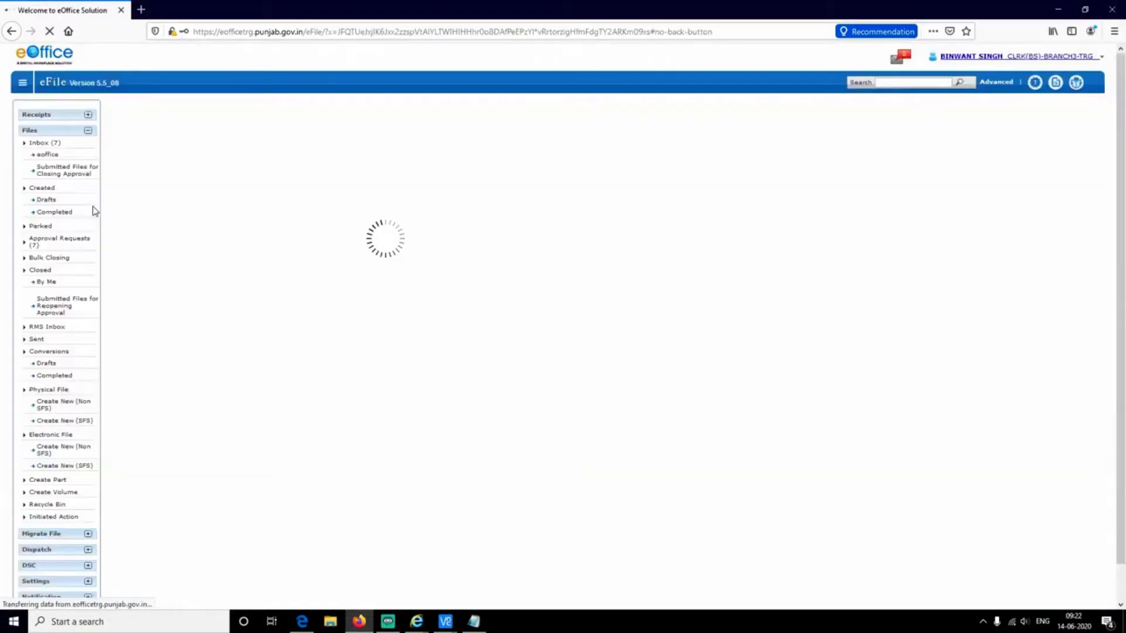
left_click(41, 143)
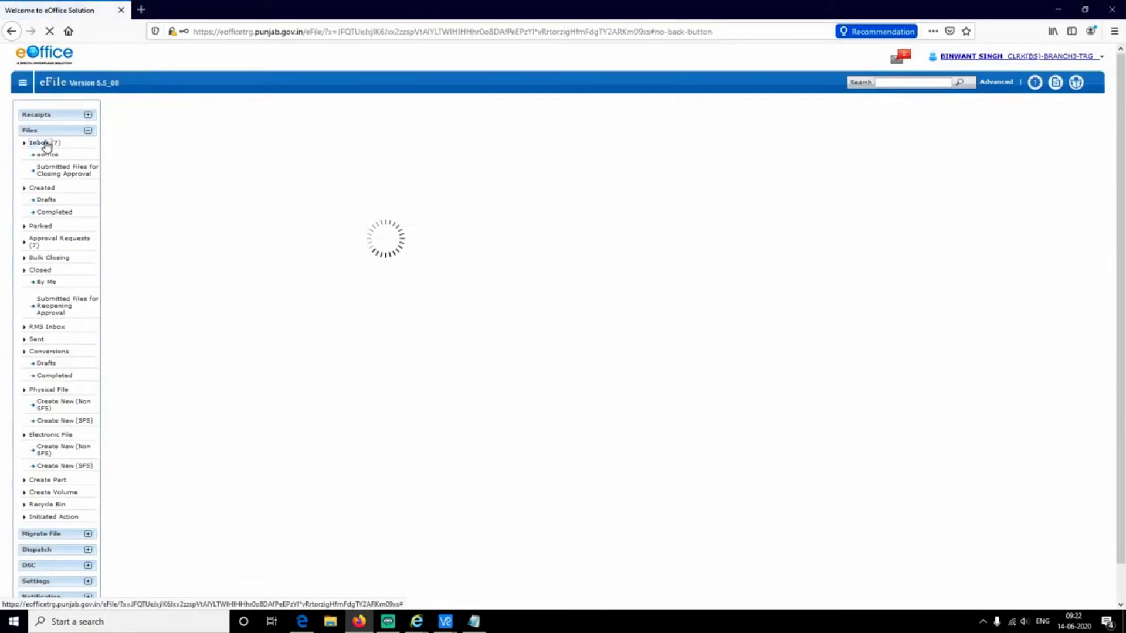
left_click(87, 115)
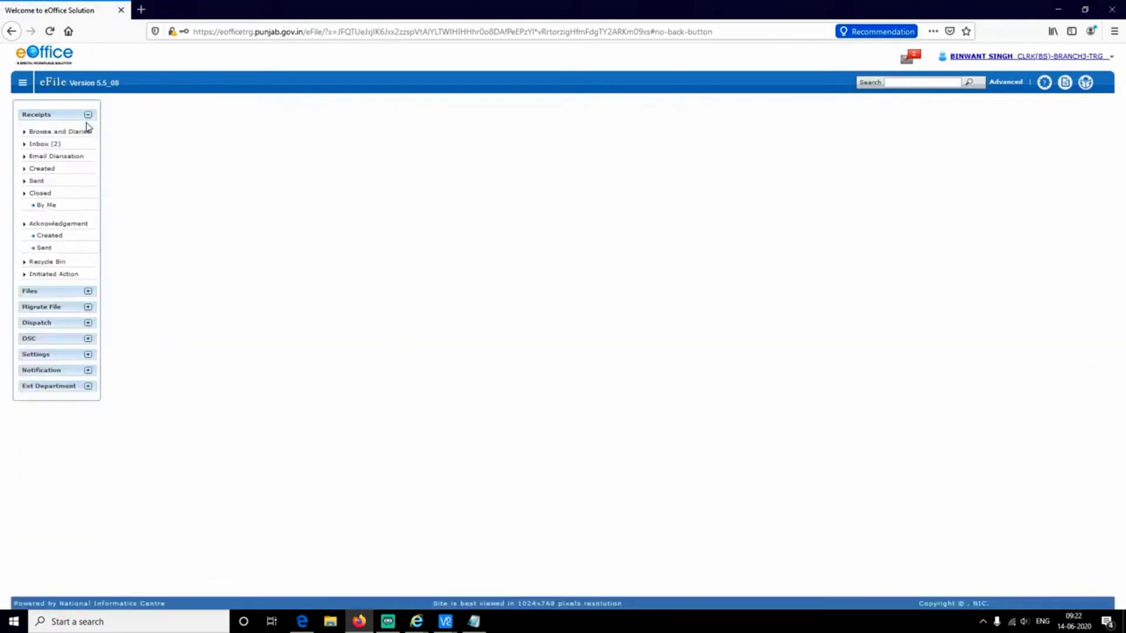
left_click(47, 147)
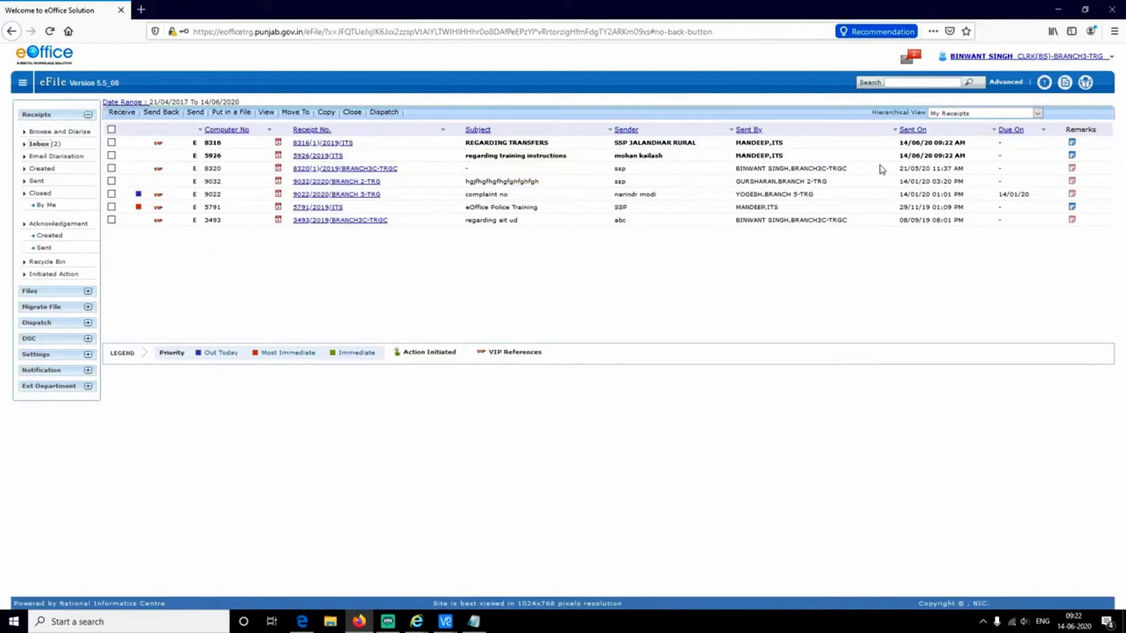
left_click_drag(903, 143, 975, 150)
left_click(975, 154)
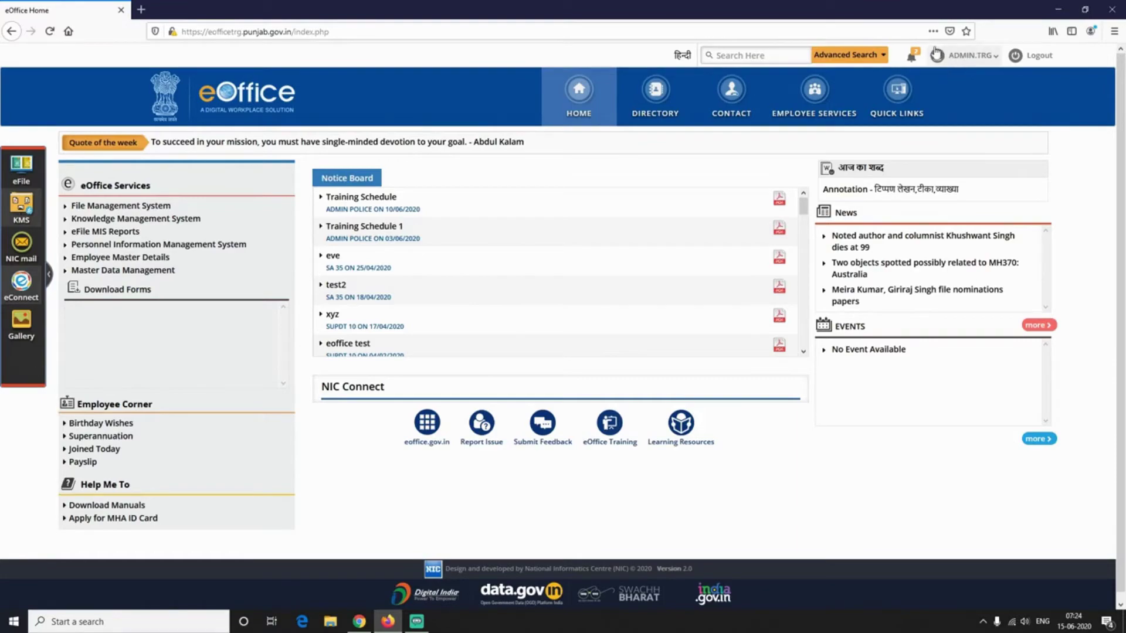
- From the administrator's eOffice home page, open Employee Master Details and go to the Initiate Transfer form
left_click_drag(928, 56, 994, 45)
left_click_drag(892, 92, 945, 203)
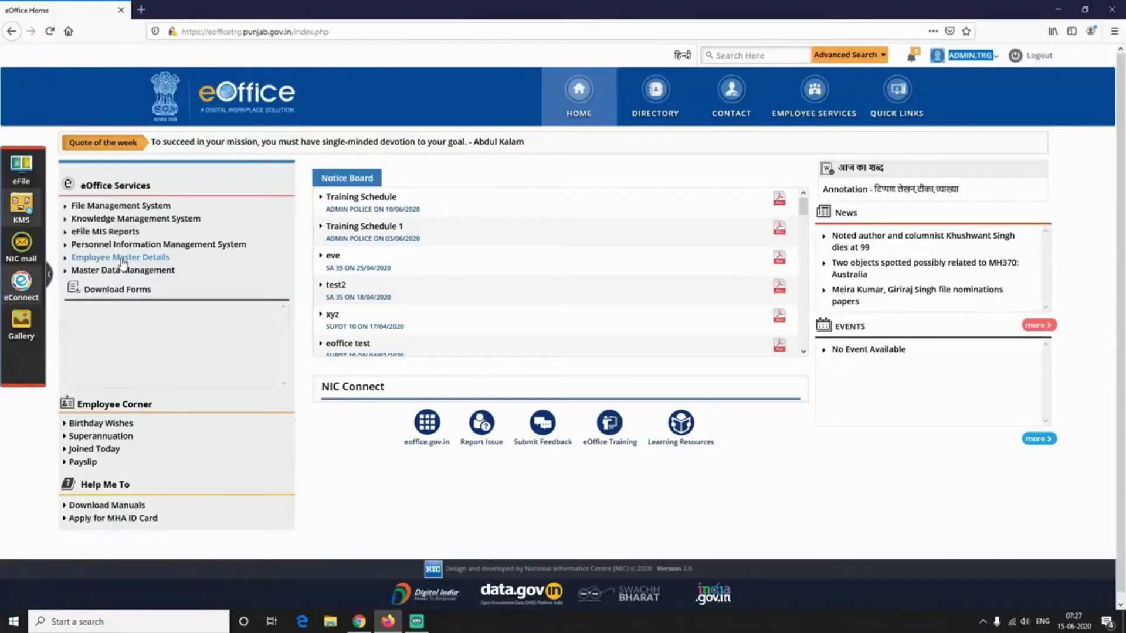
left_click(122, 258)
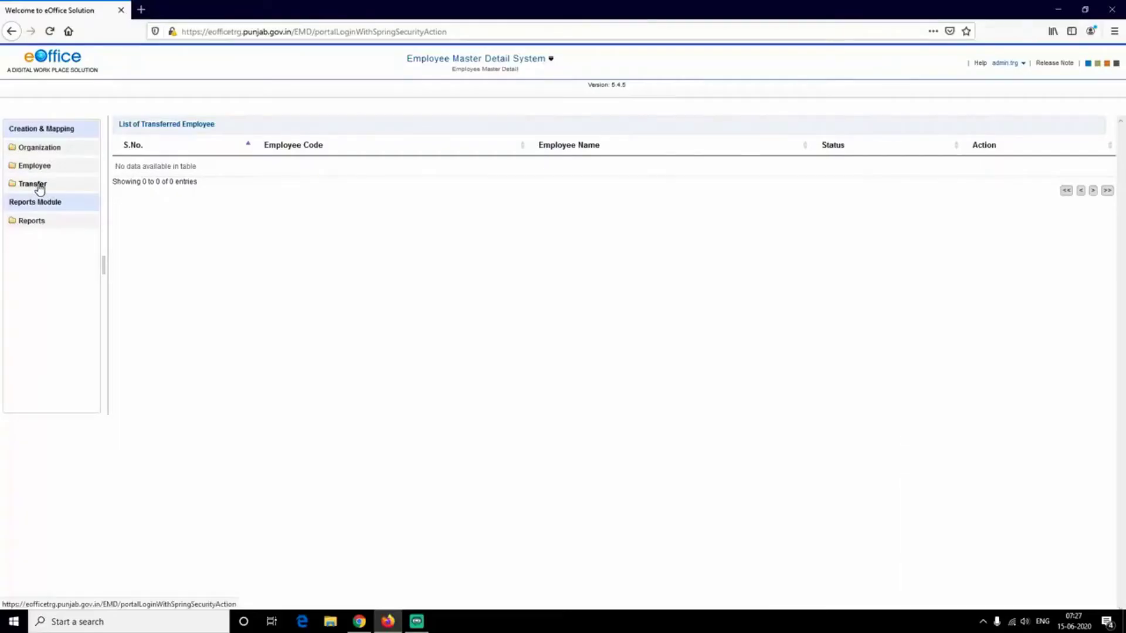
left_click(114, 184)
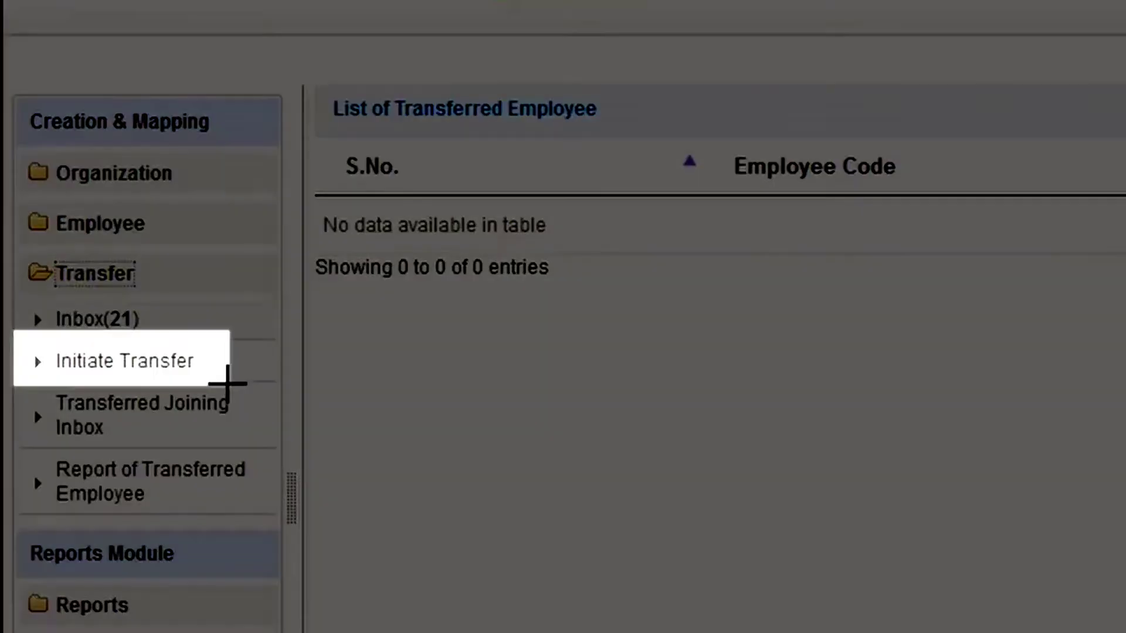
left_click_drag(227, 384, 228, 385)
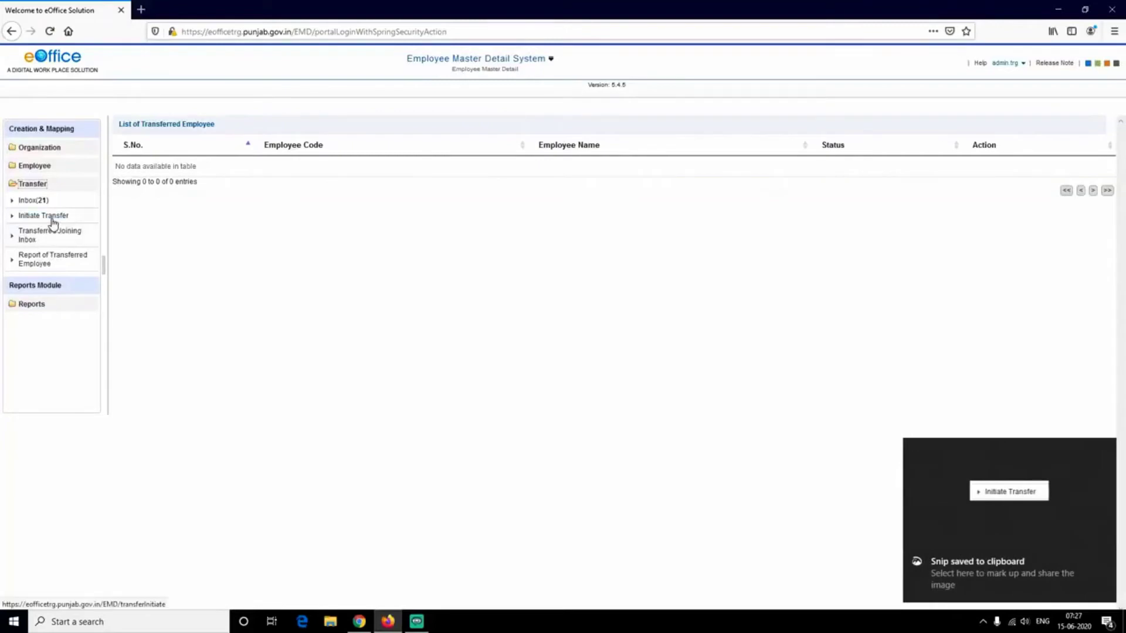
left_click(52, 219)
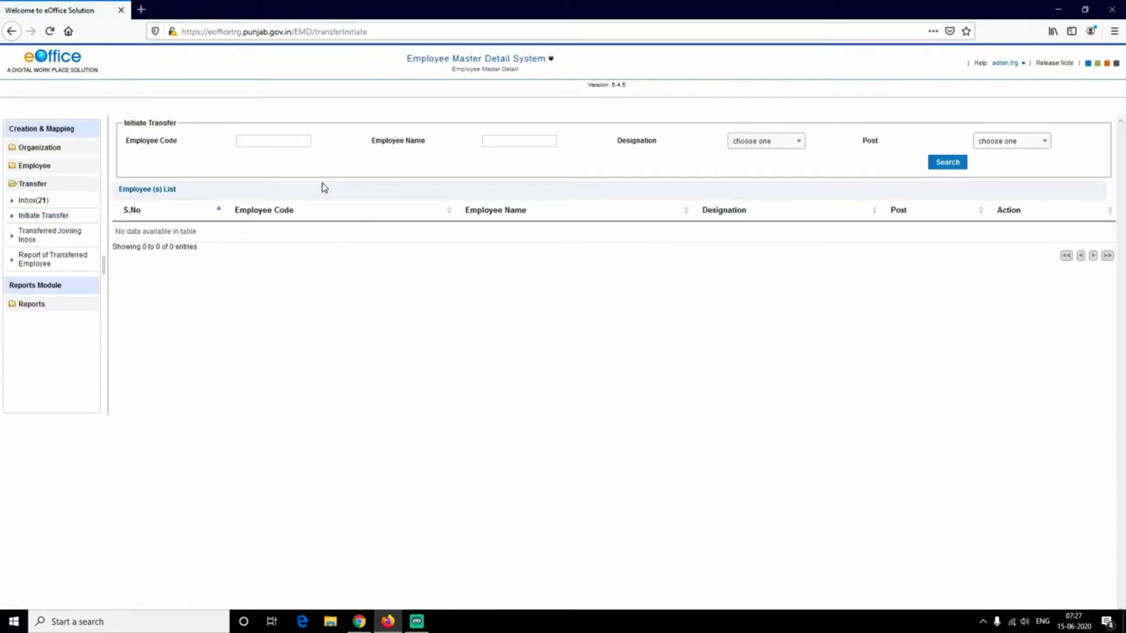
- Search for the employee to transfer by employee name with the designation CLERK
left_click(525, 141)
type("mande")
left_click(516, 170)
left_click(762, 142)
scroll(764, 234, "down", 4)
left_click(768, 244)
left_click(960, 166)
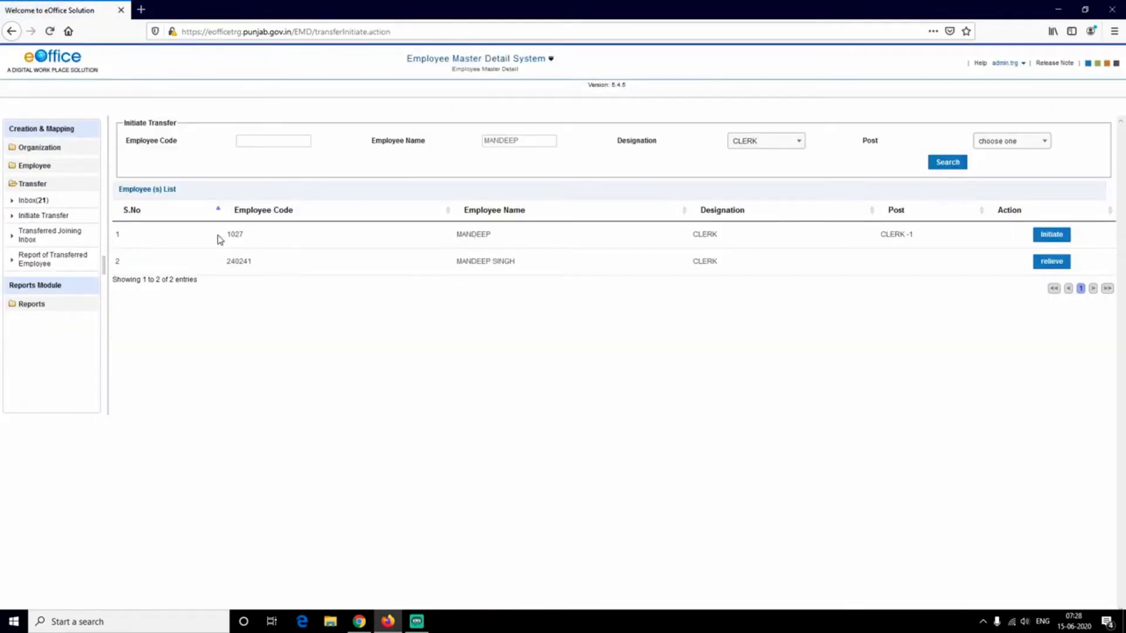
- Initiate the transfer for the employee in post CLERK -1 and review the employee and current posting details
left_click_drag(219, 237, 249, 238)
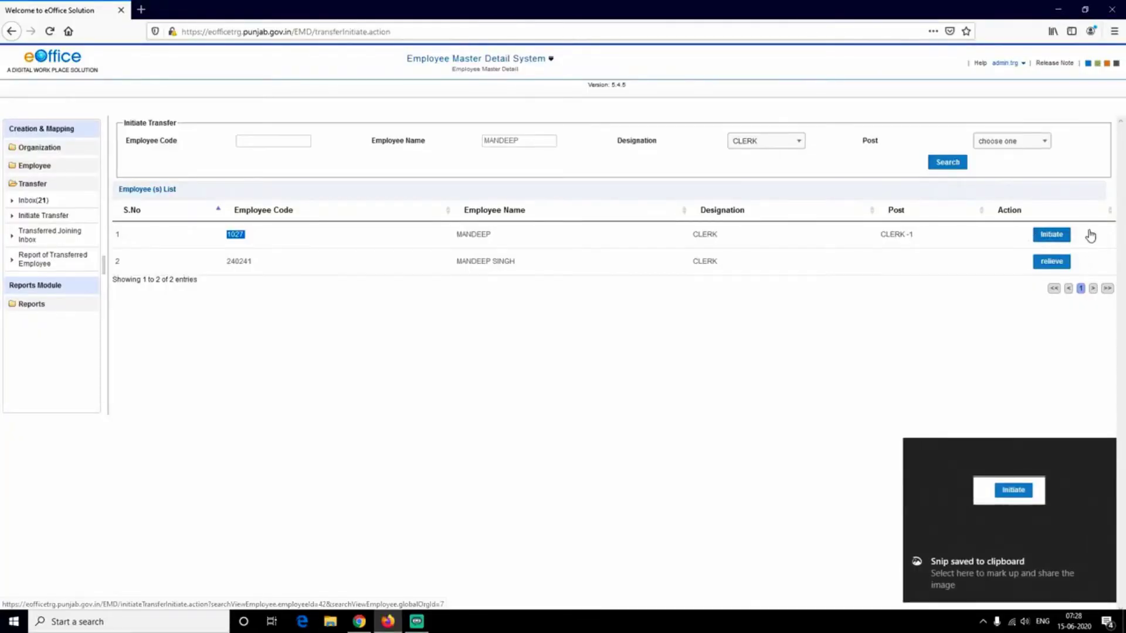
left_click(1051, 235)
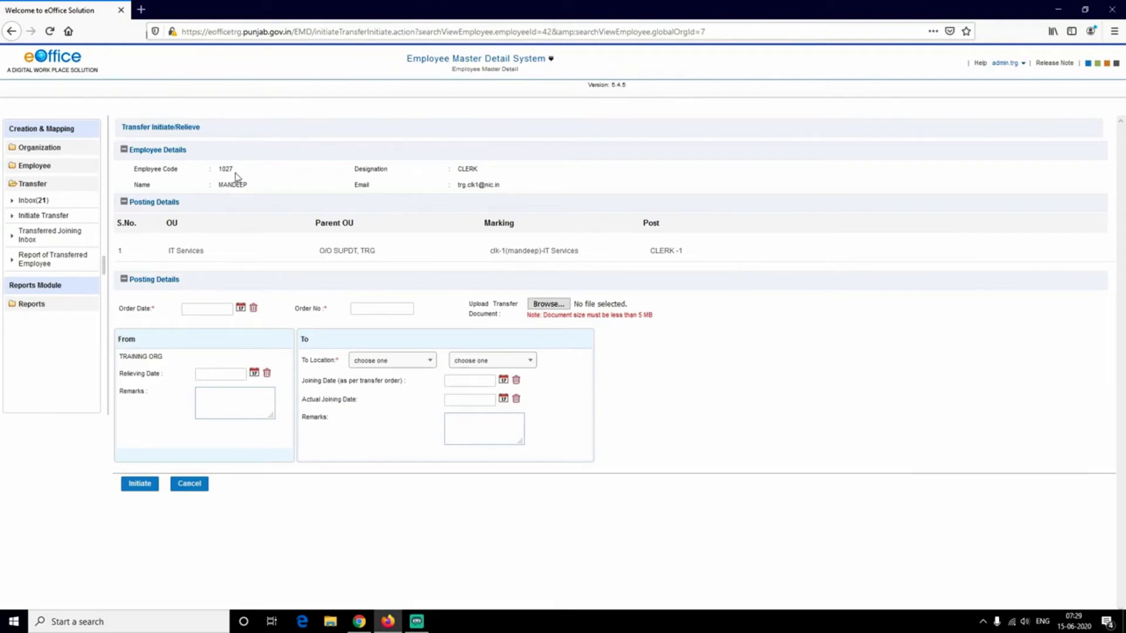
left_click_drag(130, 167, 498, 201)
left_click_drag(167, 250, 698, 267)
left_click(698, 267)
- Set the transfer's order date to 11/06/2020 and the relieving date to 12/06/2020
left_click(240, 309)
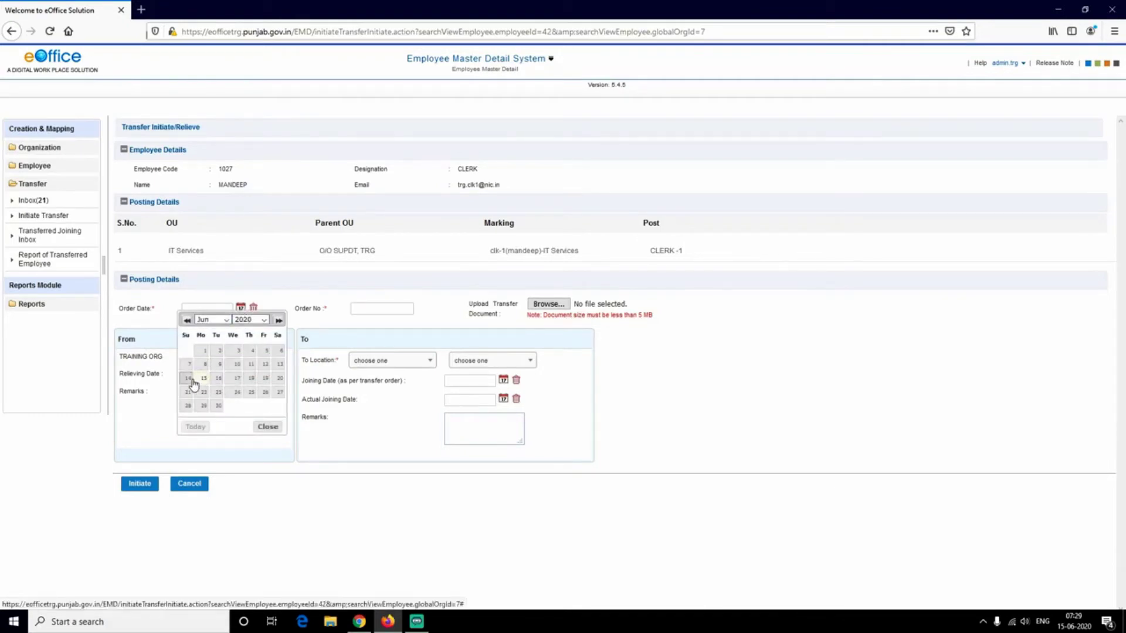
left_click(251, 364)
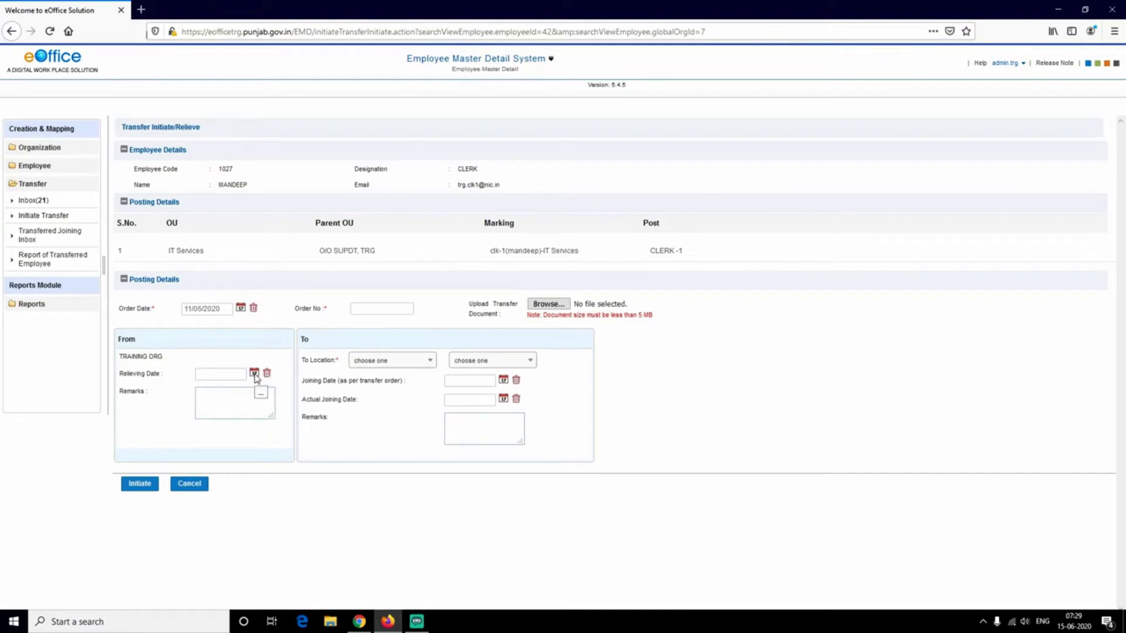
left_click(255, 374)
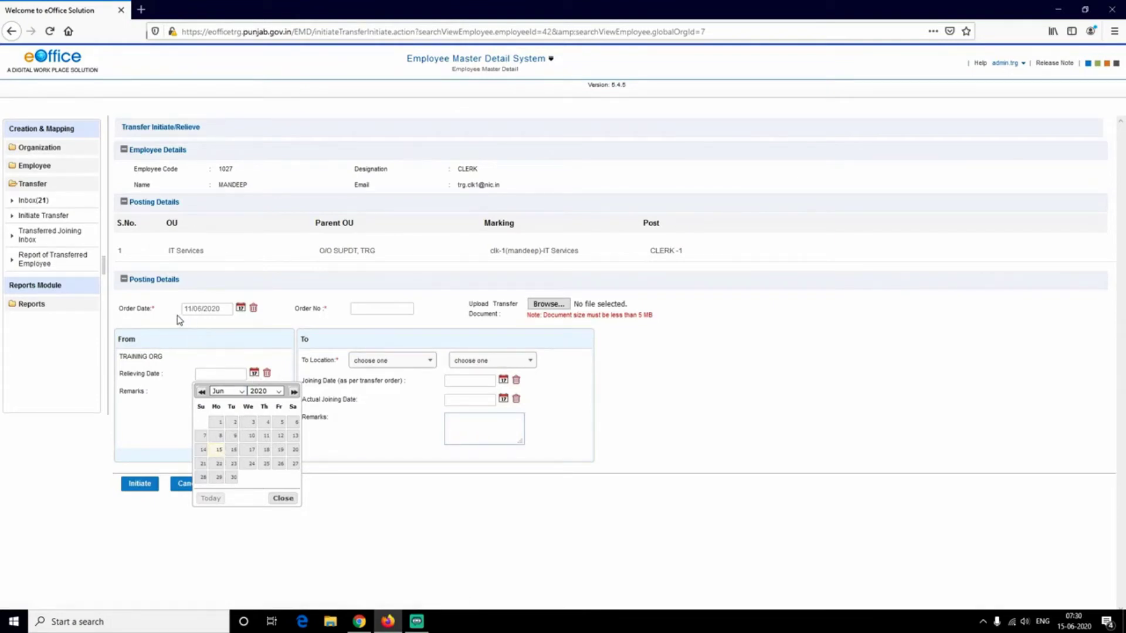
left_click(279, 436)
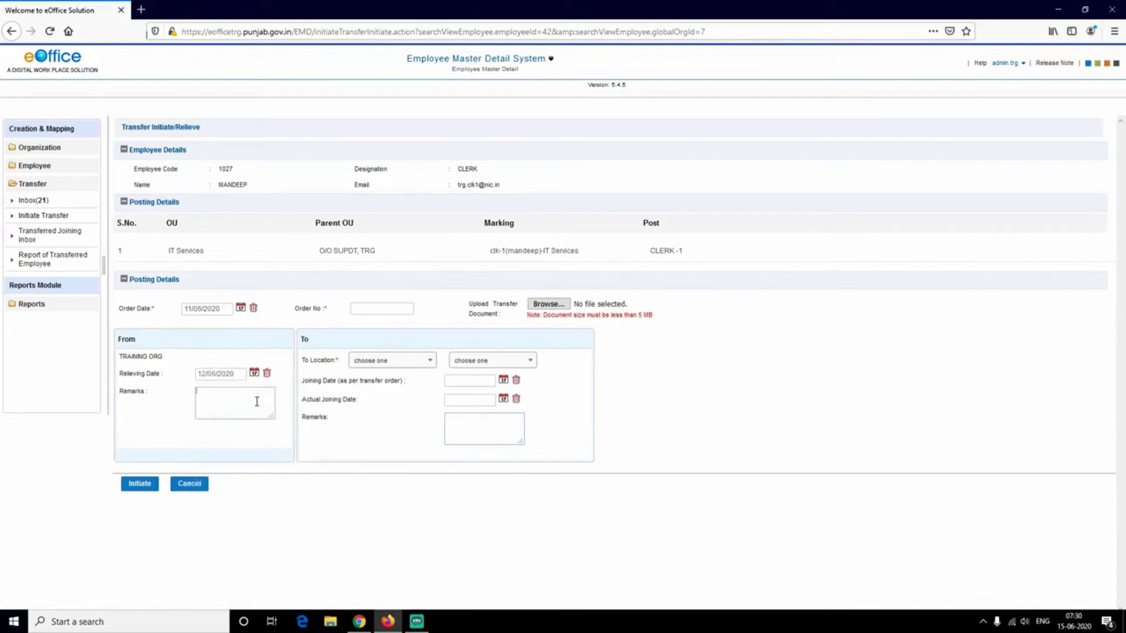
left_click(238, 401)
- Set the transfer's To Location to HEALTH DEPARTMENT and its unit to FINANCE & ACCOUNTS
left_click_drag(299, 342, 321, 346)
left_click(387, 369)
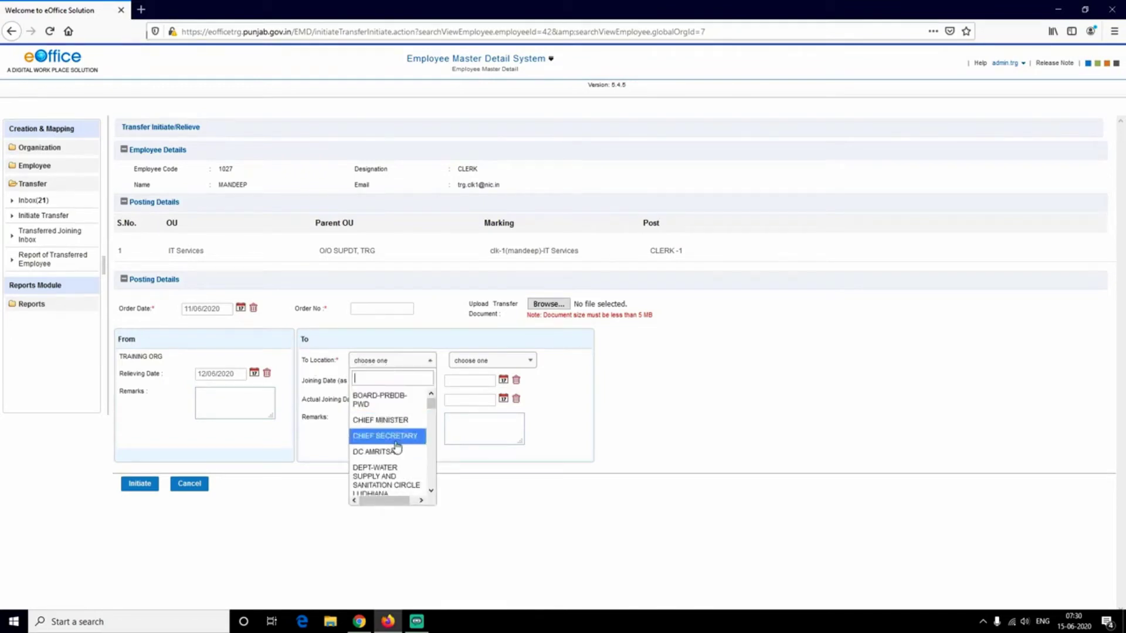
scroll(428, 482, "down", 6)
scroll(431, 486, "down", 3)
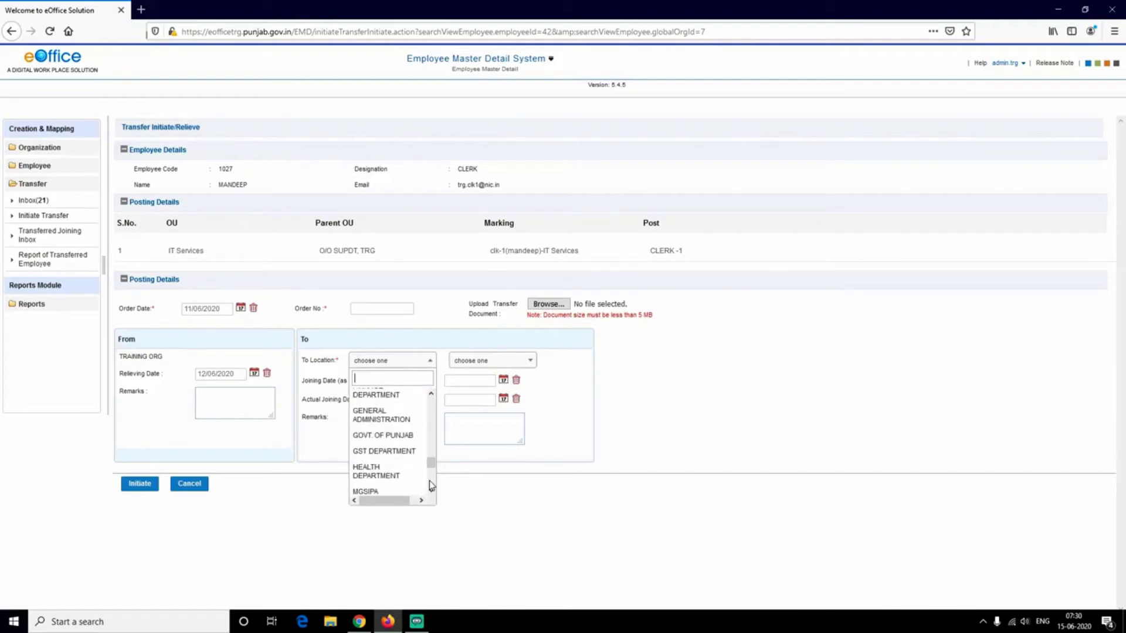
scroll(430, 485, "down", 3)
left_click(432, 394)
left_click(394, 401)
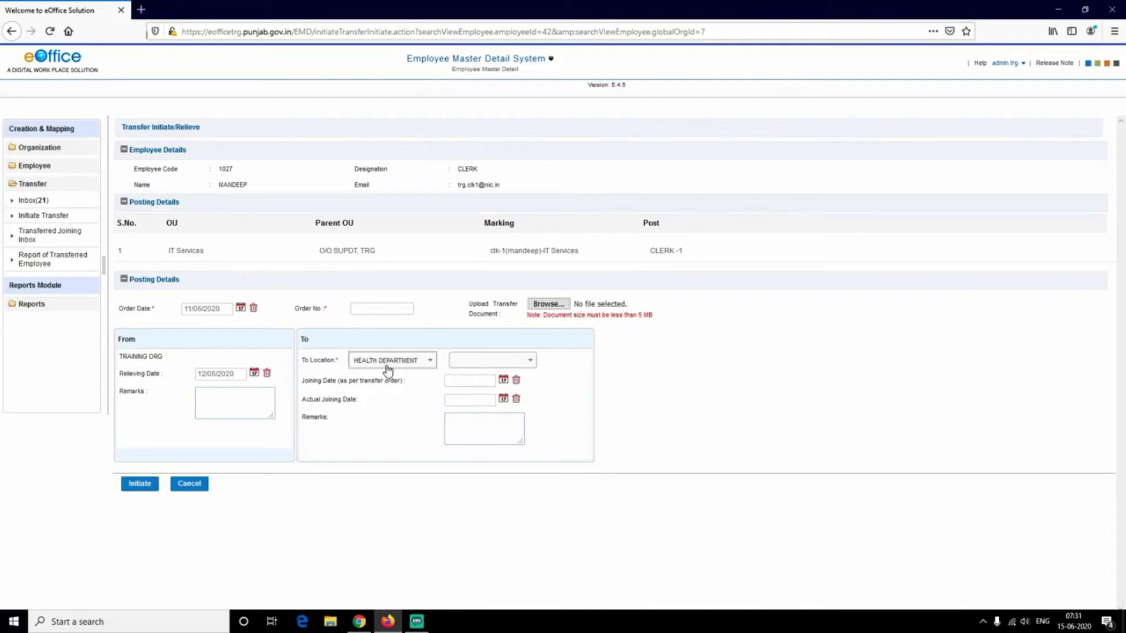
left_click(487, 362)
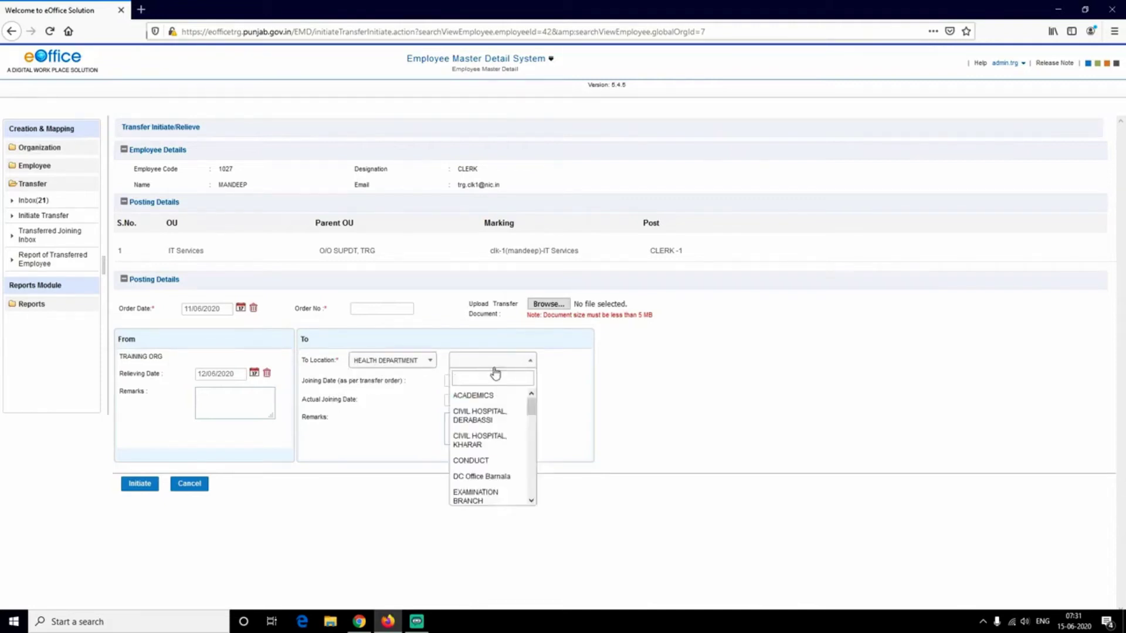
scroll(503, 448, "down", 3)
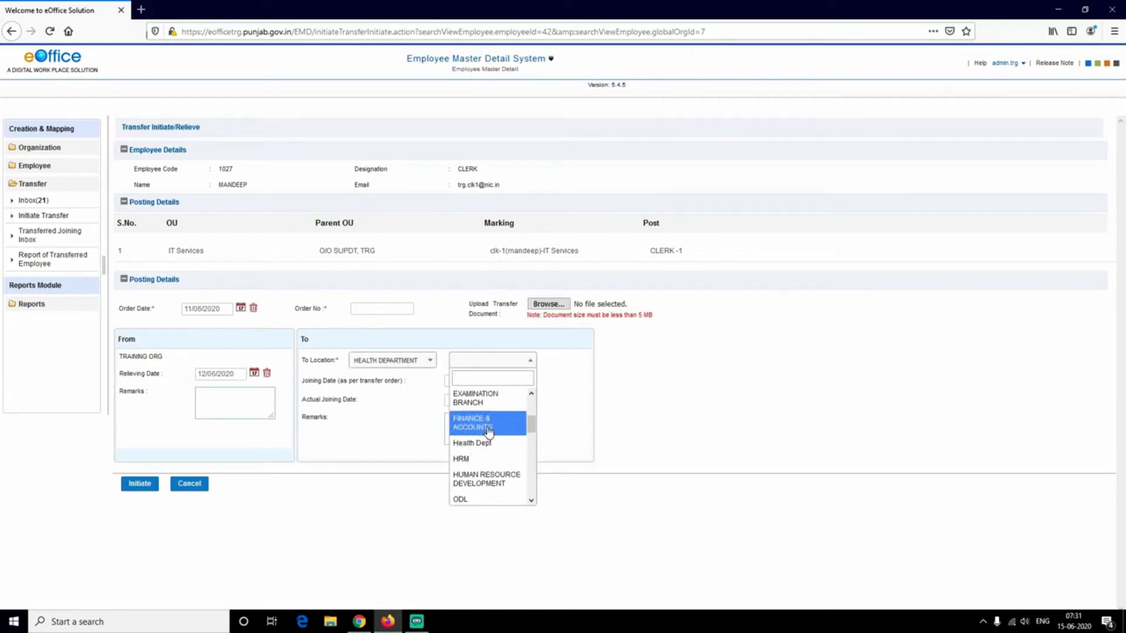
left_click(489, 433)
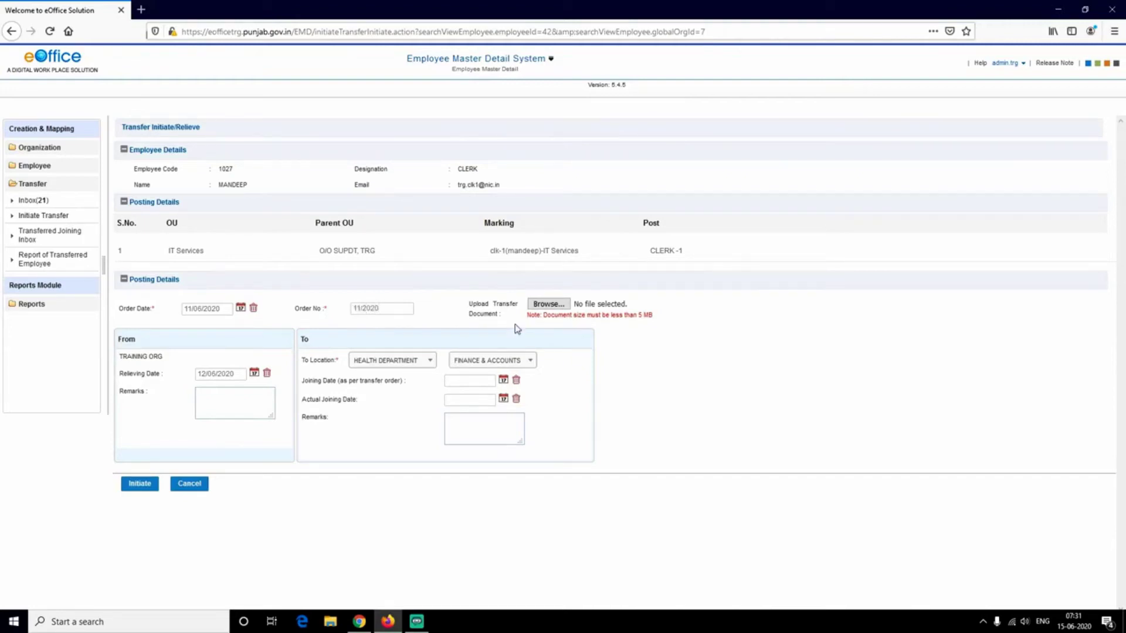
- Fill in the transfer order number and attach the Order PDF from Downloads as the transfer document
left_click(554, 305)
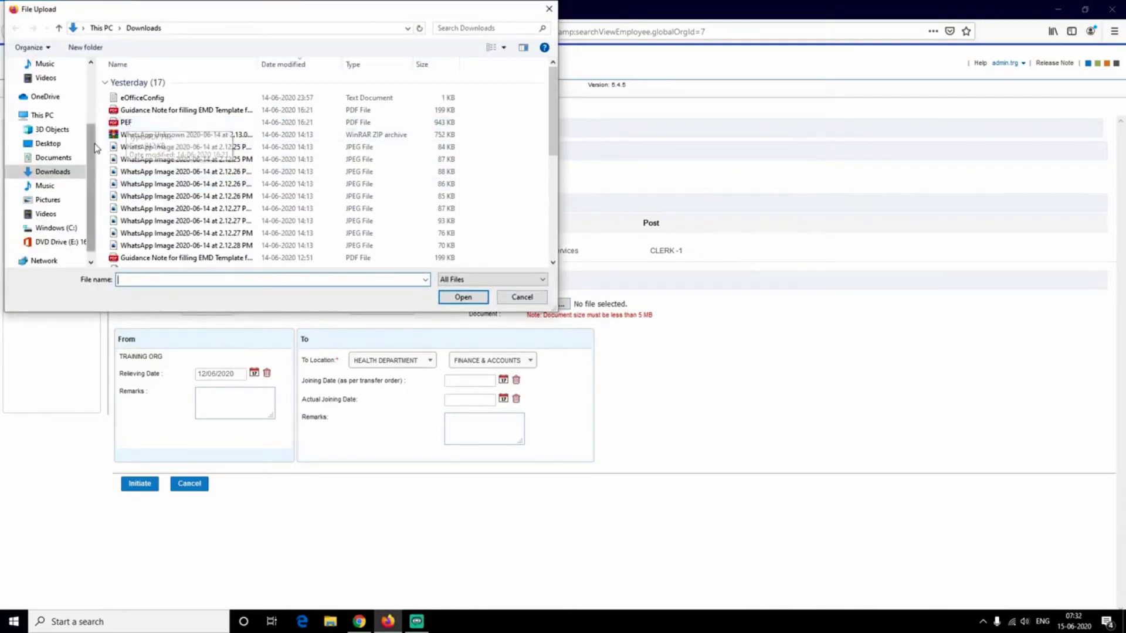
scroll(154, 176, "down", 3)
scroll(150, 188, "up", 3)
scroll(150, 189, "down", 4)
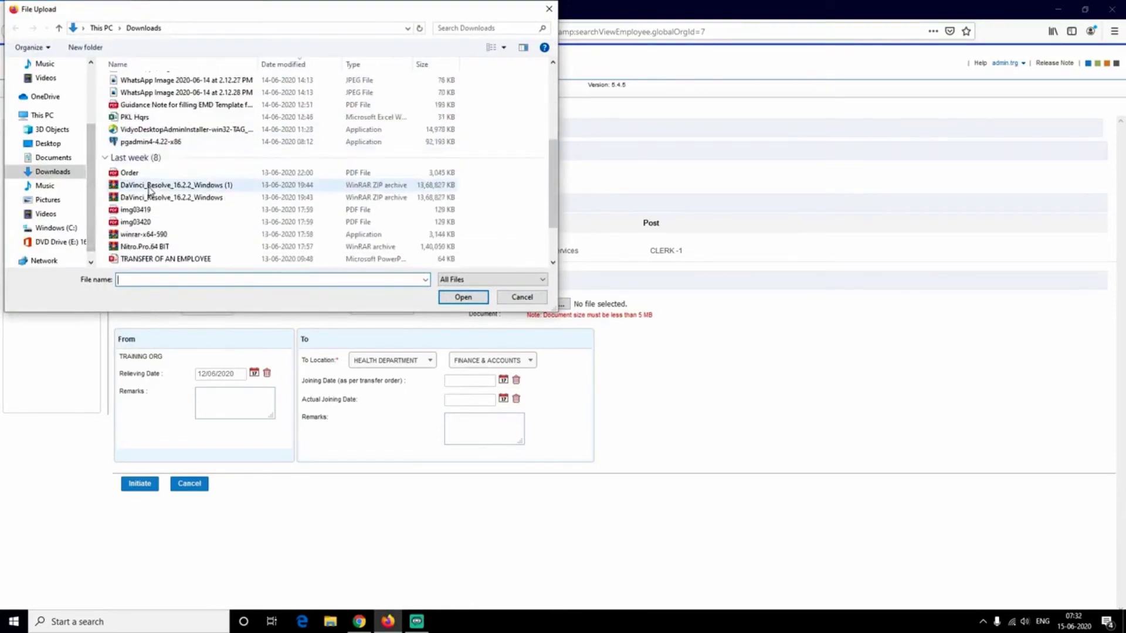
left_click(140, 174)
left_click(139, 174)
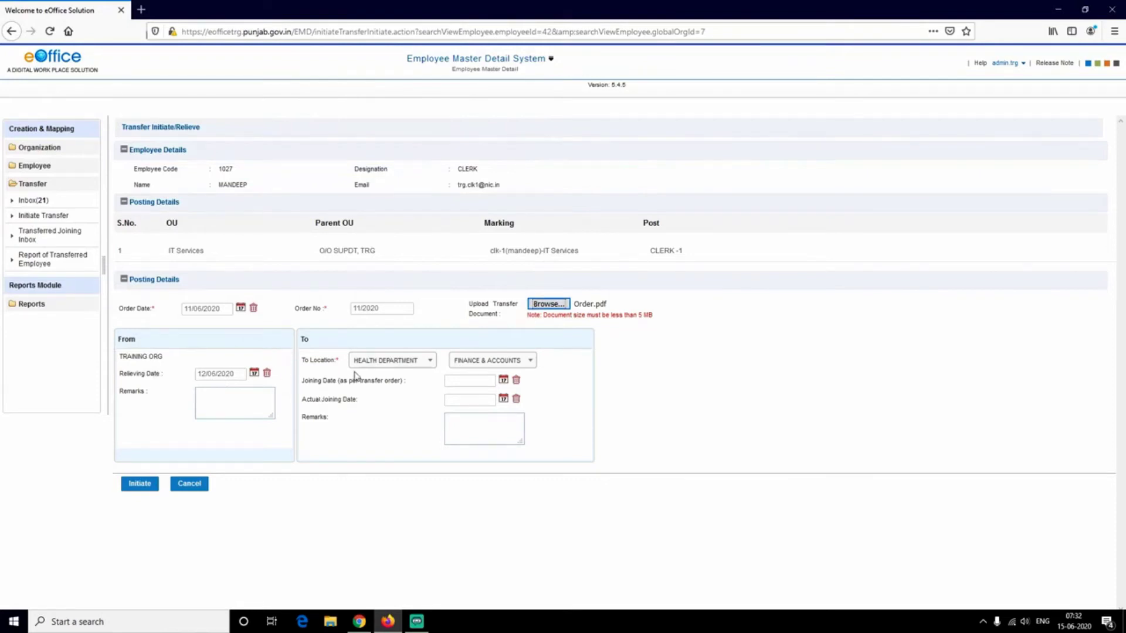
- Examine the available To Location departments and the units offered for HEALTH DEPARTMENT, keeping the current selections
left_click(375, 367)
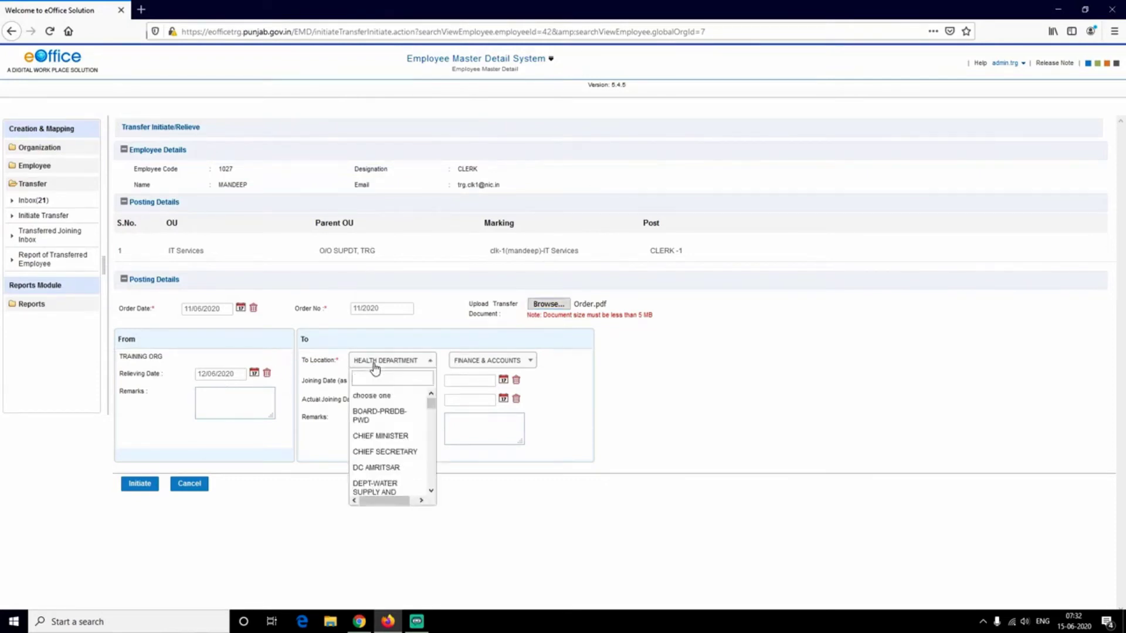
left_click(374, 365)
left_click(485, 360)
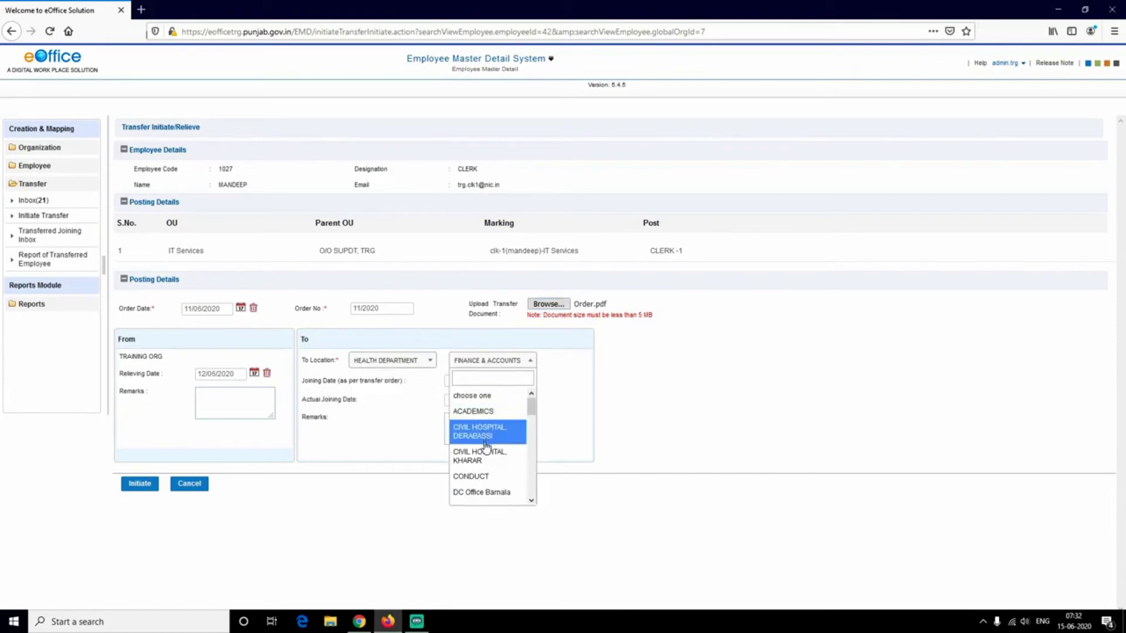
scroll(486, 455, "down", 10)
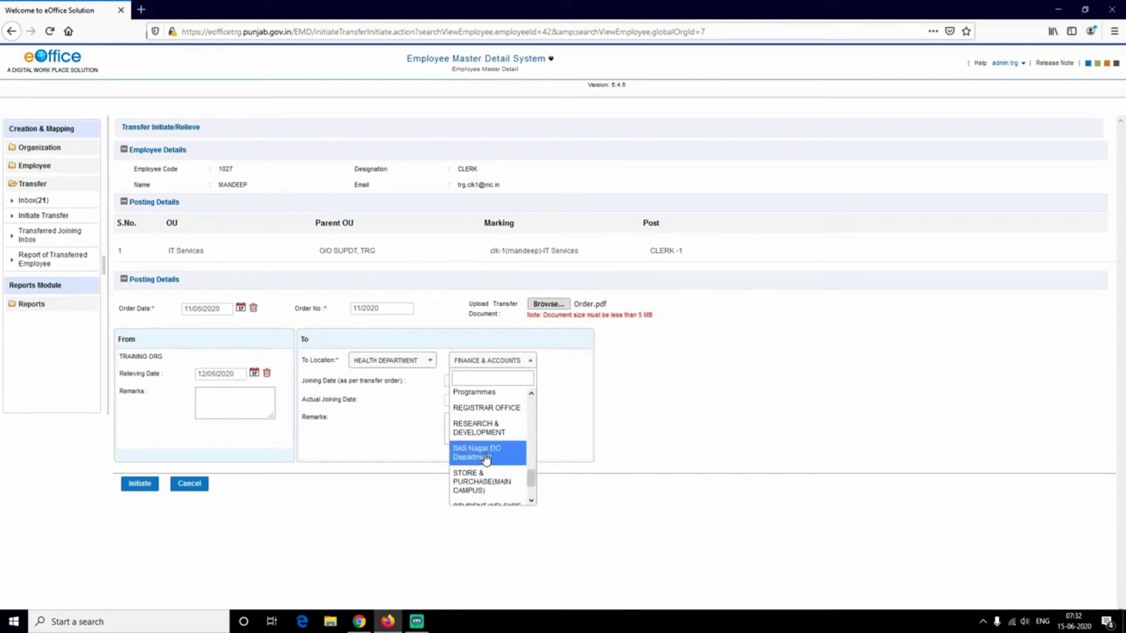
scroll(486, 457, "down", 2)
scroll(486, 463, "up", 6)
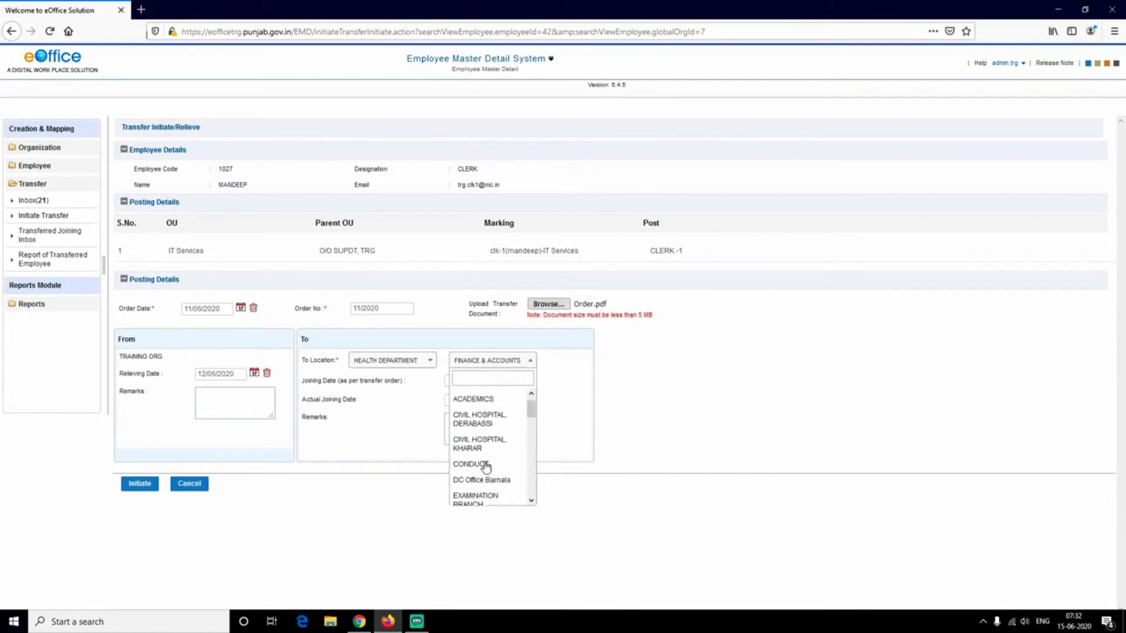
scroll(486, 465, "up", 2)
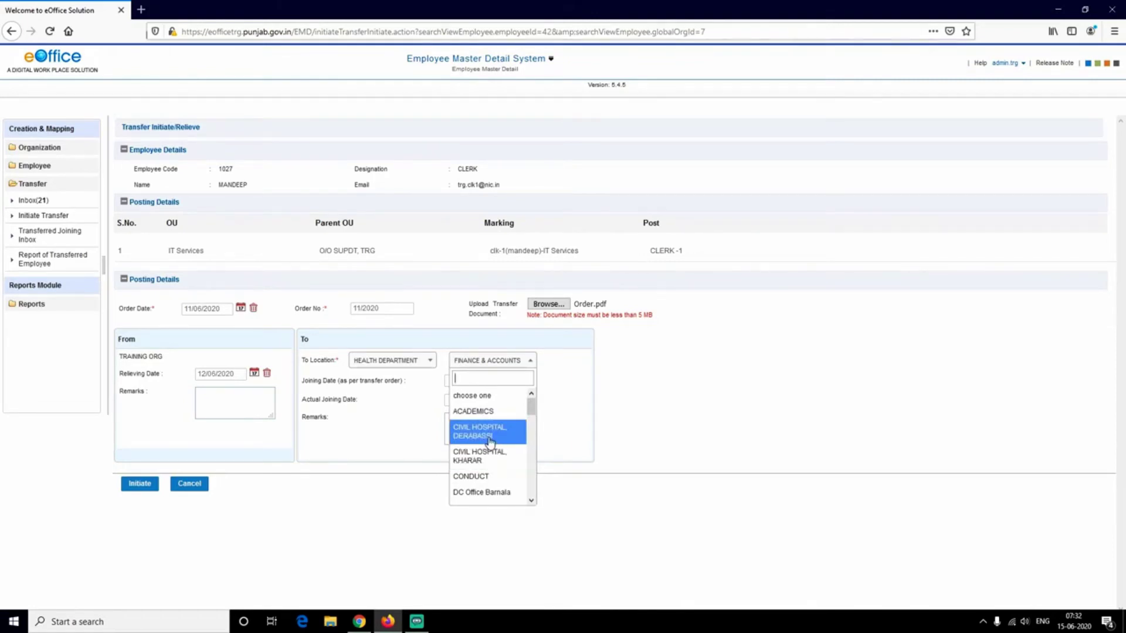
left_click(480, 360)
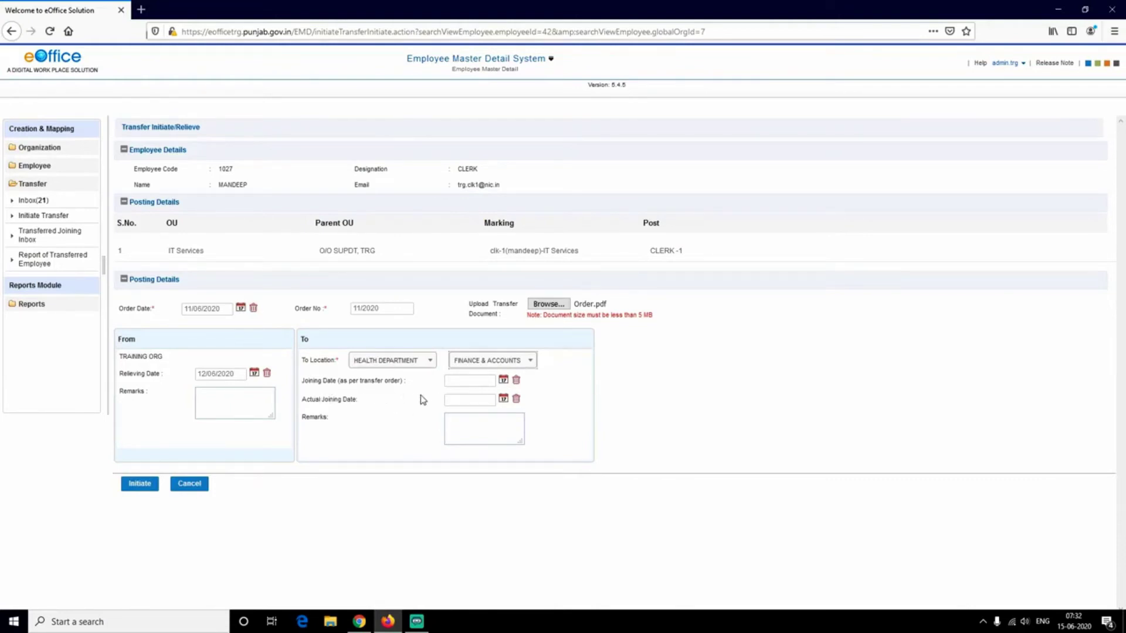
- Set the joining date as per transfer order to 13/06/2020 and initiate the transfer
left_click(502, 379)
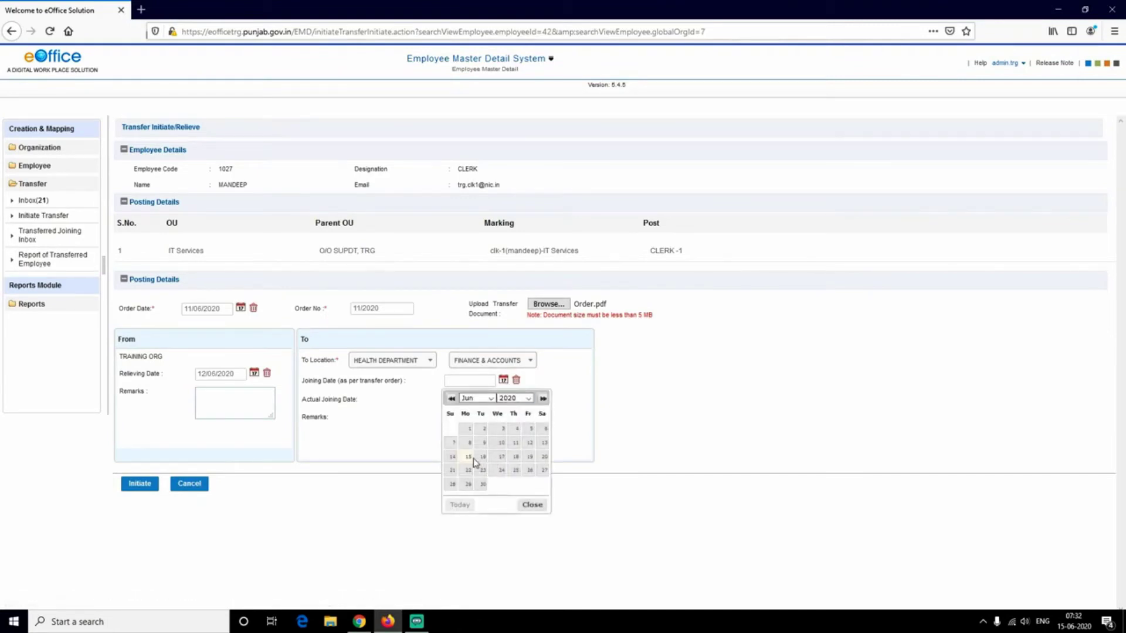
left_click(544, 444)
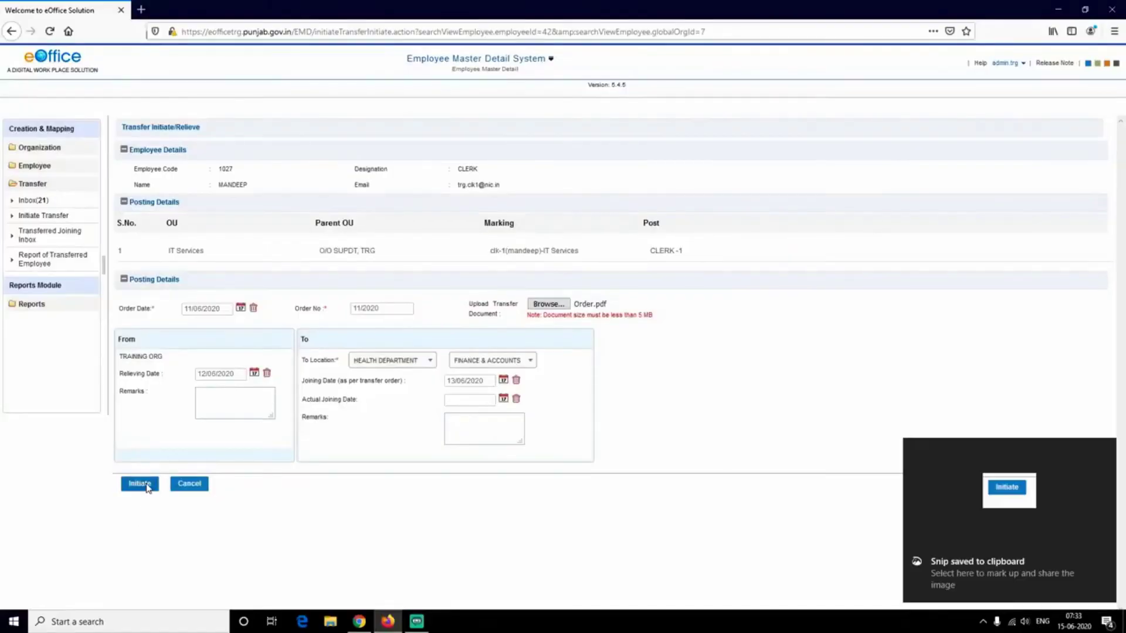
left_click(146, 486)
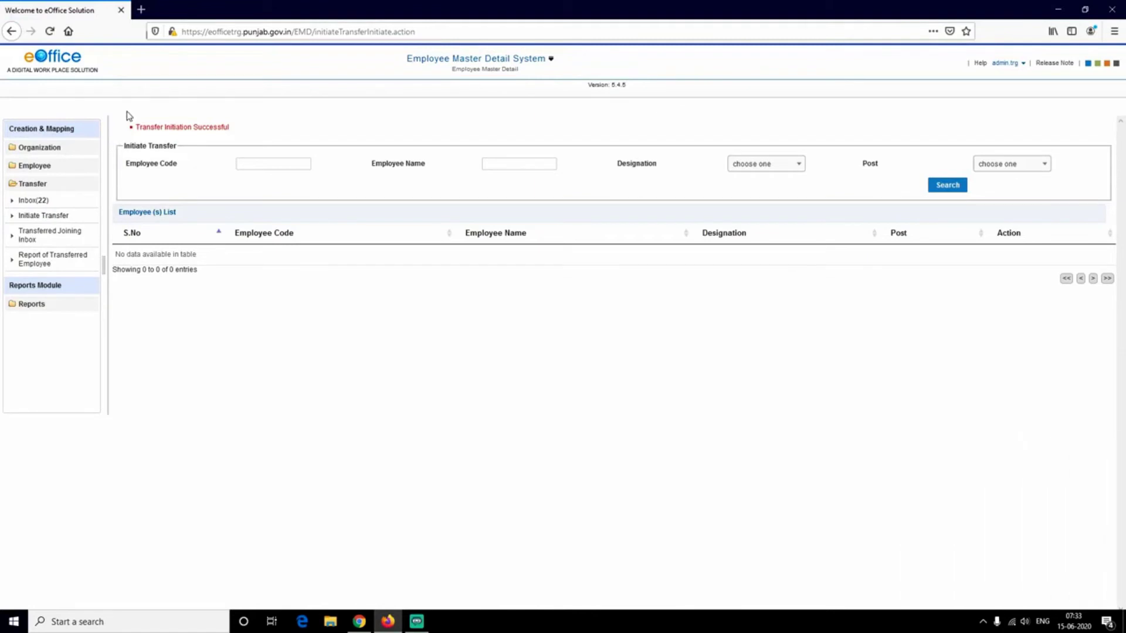
- Capture screen snips of the message above the Initiate Transfer form and of the transfer Inbox entry
left_click_drag(126, 111, 128, 127)
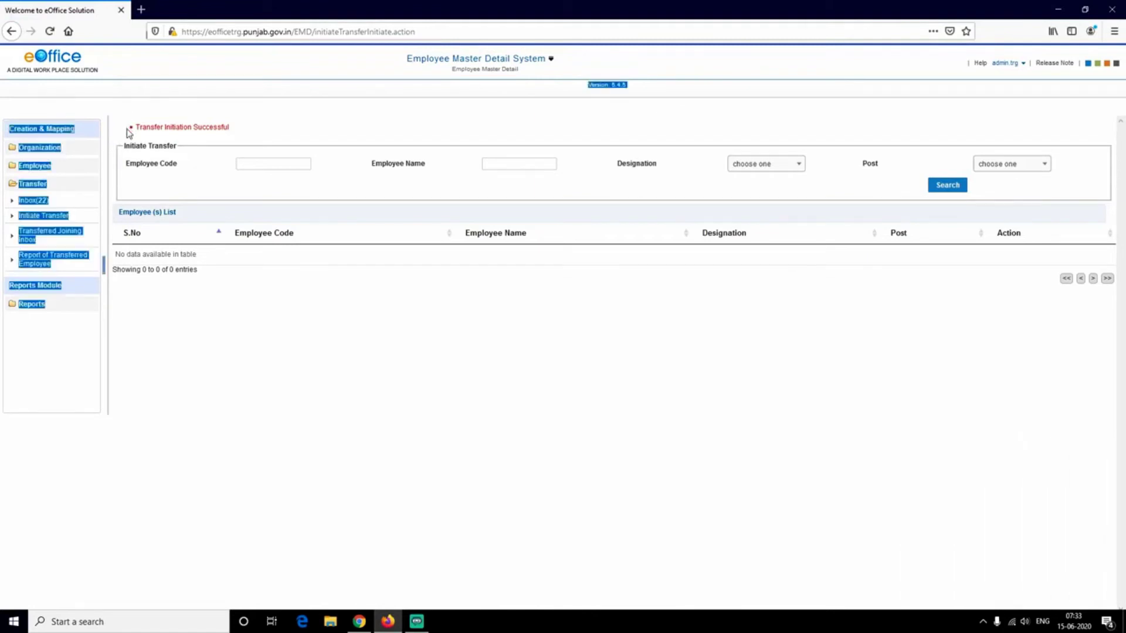
left_click(128, 119)
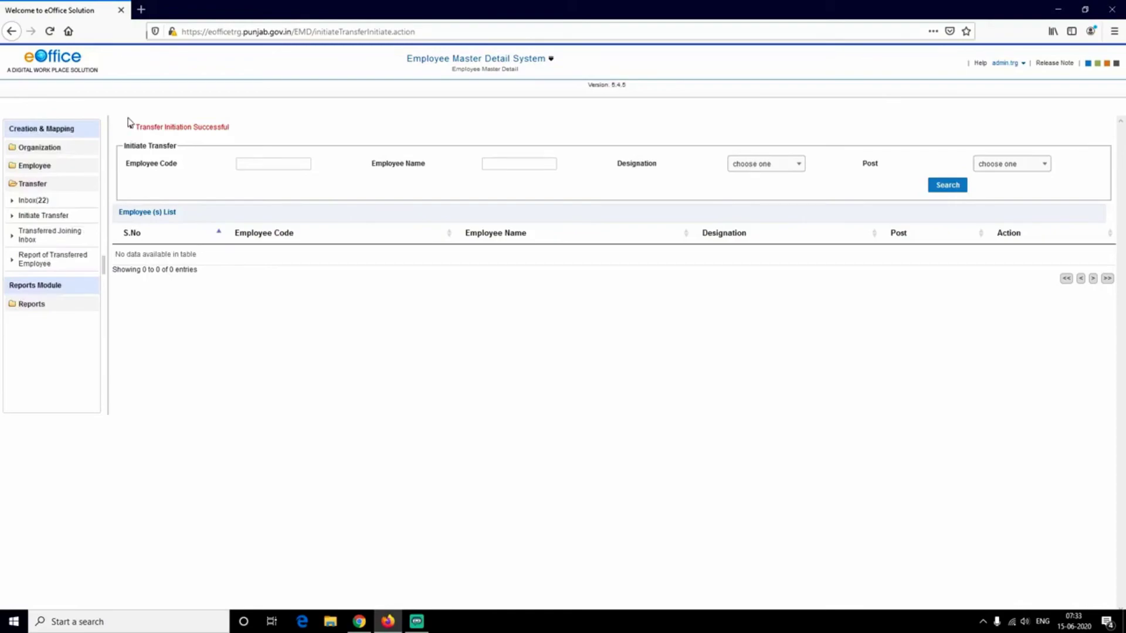
key("super+shift+s")
left_click_drag(128, 116, 247, 138)
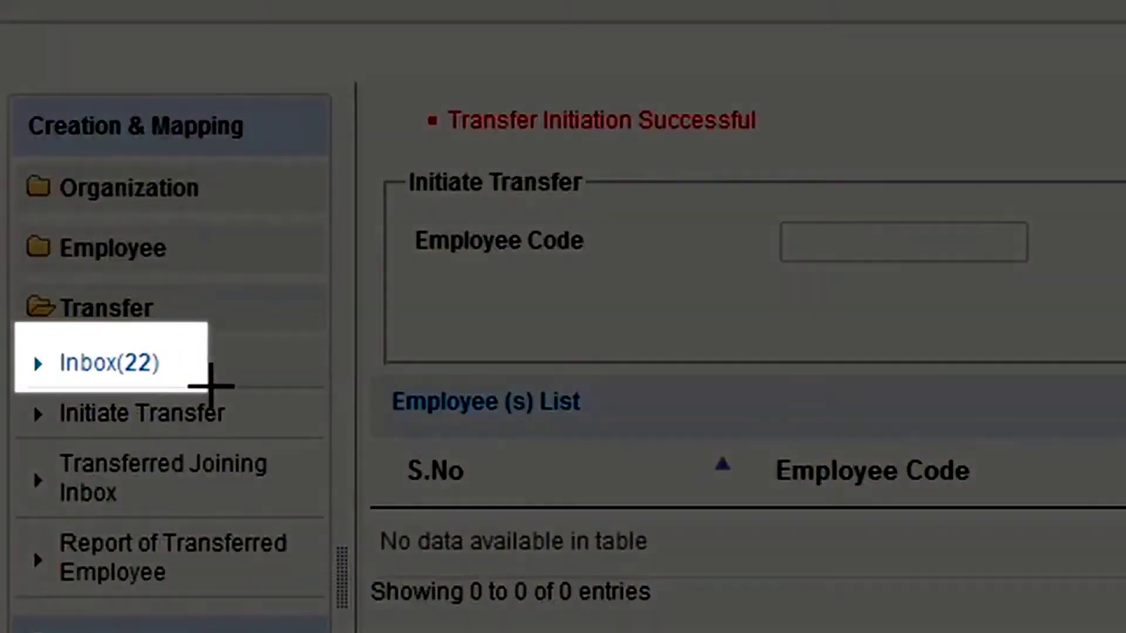
left_click_drag(211, 386, 216, 389)
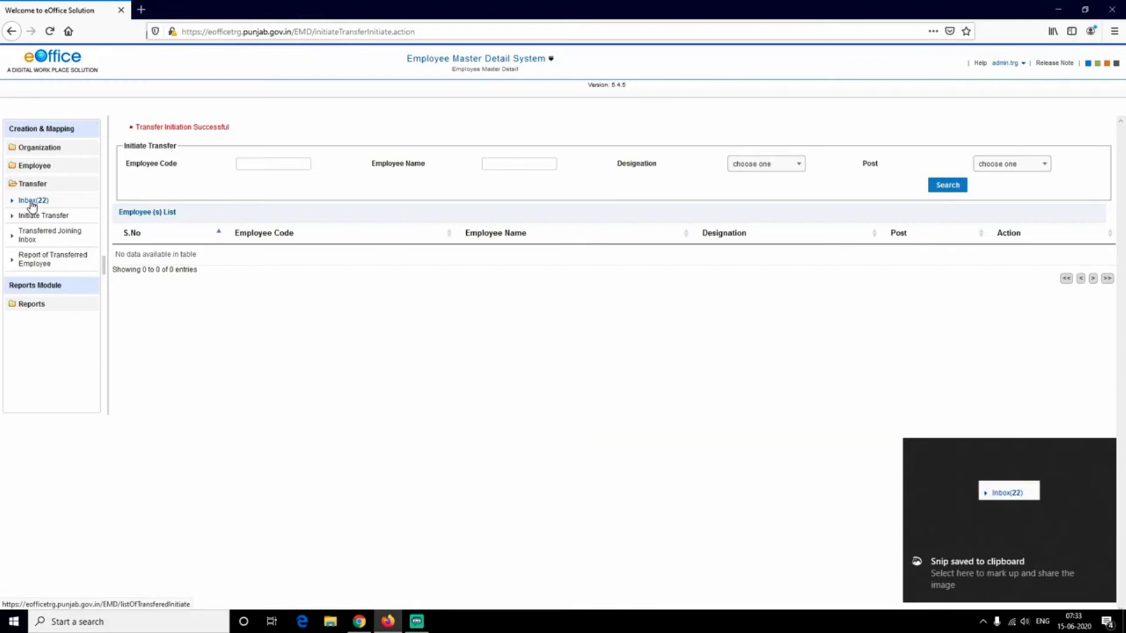
- Open the transfer Inbox and examine the clerk's newly initiated transfer on the last page of the list
left_click(32, 201)
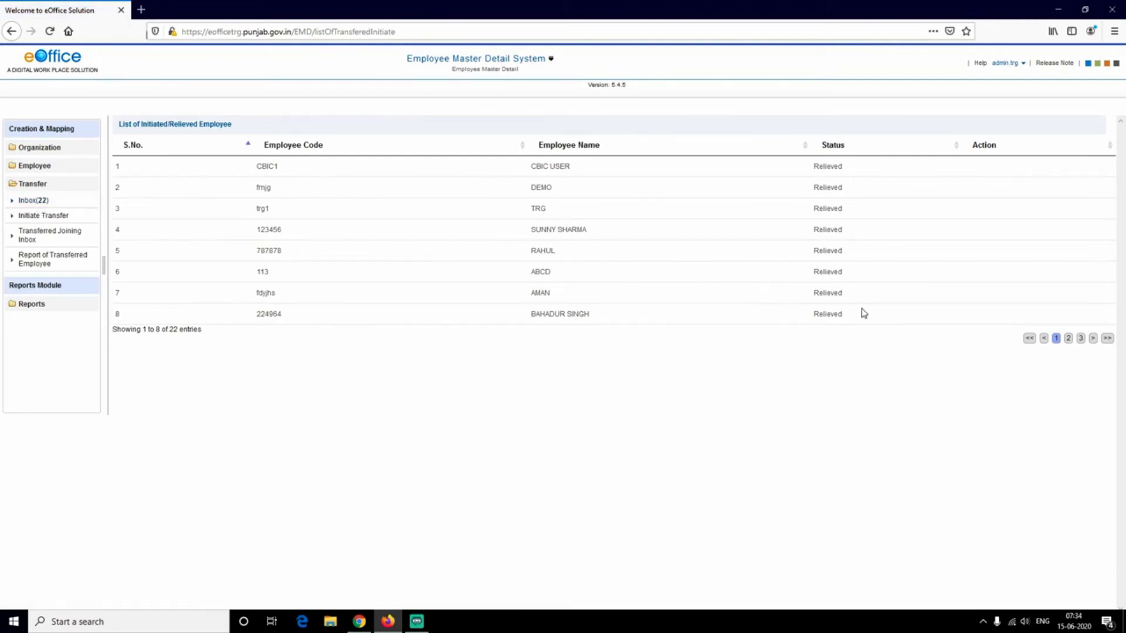
left_click(1107, 338)
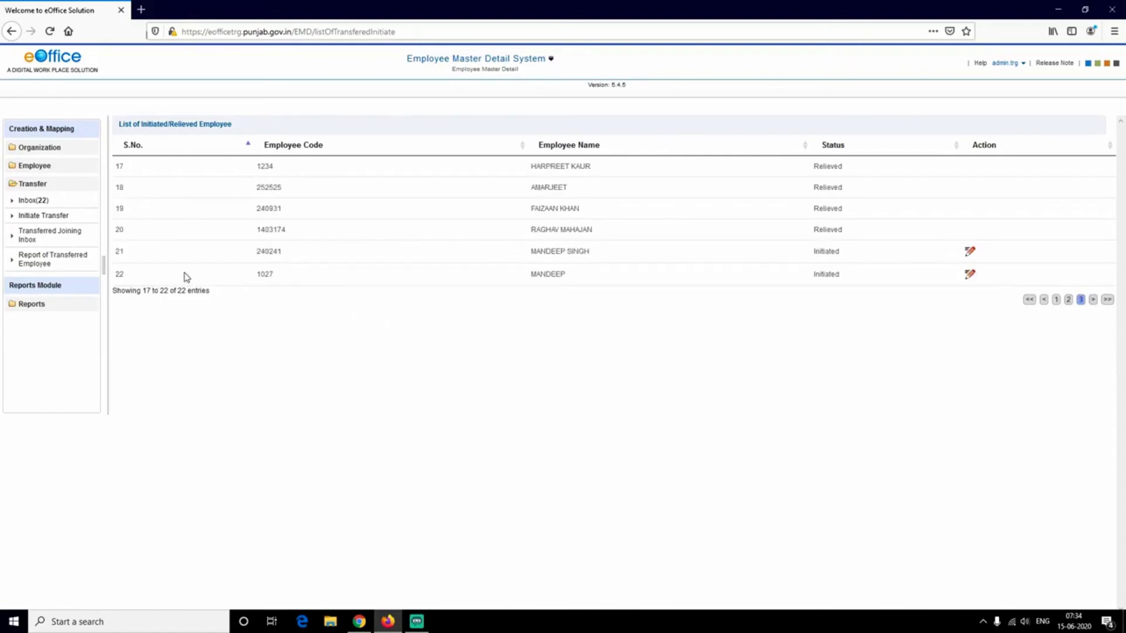
left_click_drag(185, 276, 1011, 282)
left_click(1011, 282)
left_click_drag(251, 282, 1000, 279)
left_click(346, 281)
left_click_drag(254, 274, 293, 277)
left_click(322, 290)
left_click_drag(239, 279, 860, 281)
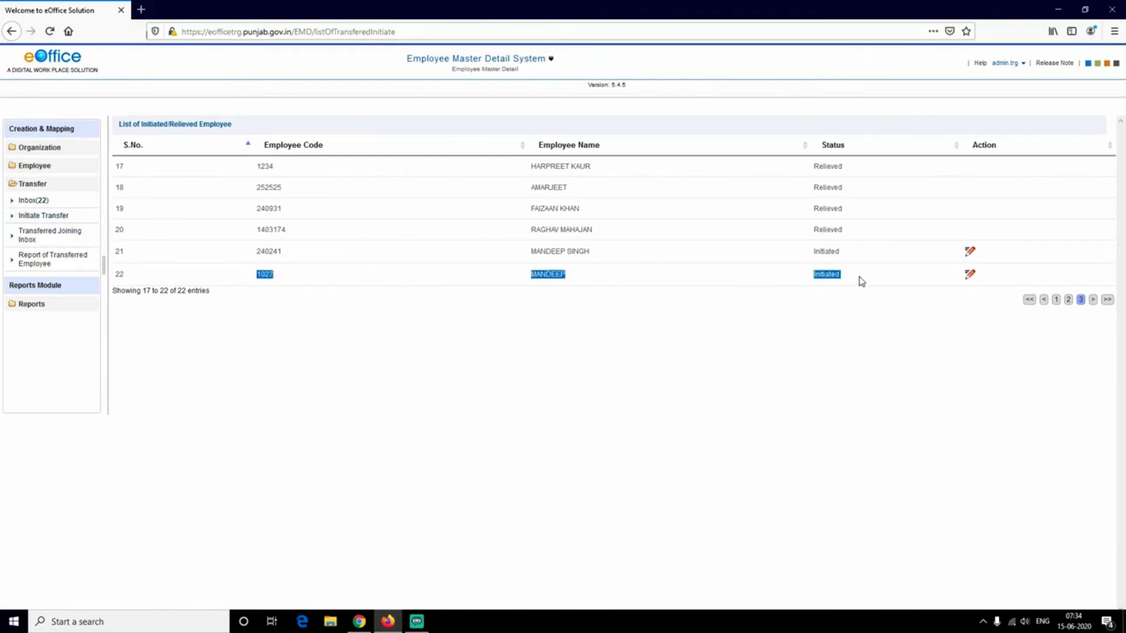
- Compare the names and employee codes of the two initiated transfers and check the clerk's transfer status
left_click(319, 291)
left_click_drag(532, 249, 620, 256)
left_click_drag(532, 276, 591, 280)
left_click(278, 249)
double_click(278, 251)
double_click(264, 274)
left_click_drag(811, 279, 848, 286)
left_click_drag(142, 121, 119, 123)
left_click(896, 314)
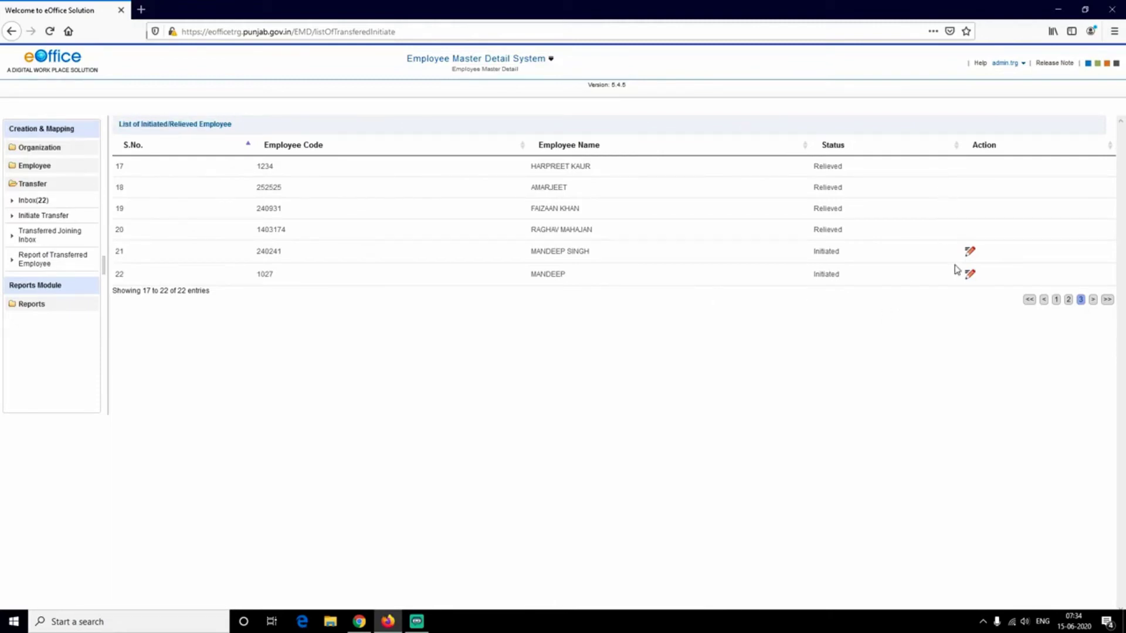
- Snip the edit icon of the last listed transfer and open that transfer for editing
key("super+shift+s")
left_click_drag(953, 264, 978, 283)
left_click_drag(726, 401, 743, 410)
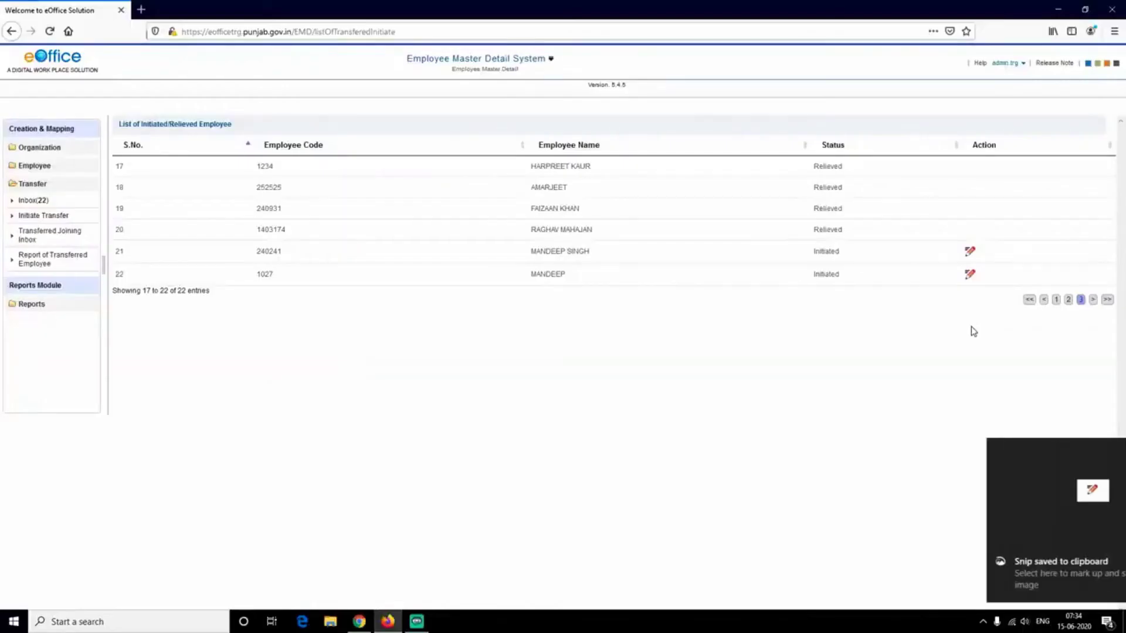
left_click(970, 281)
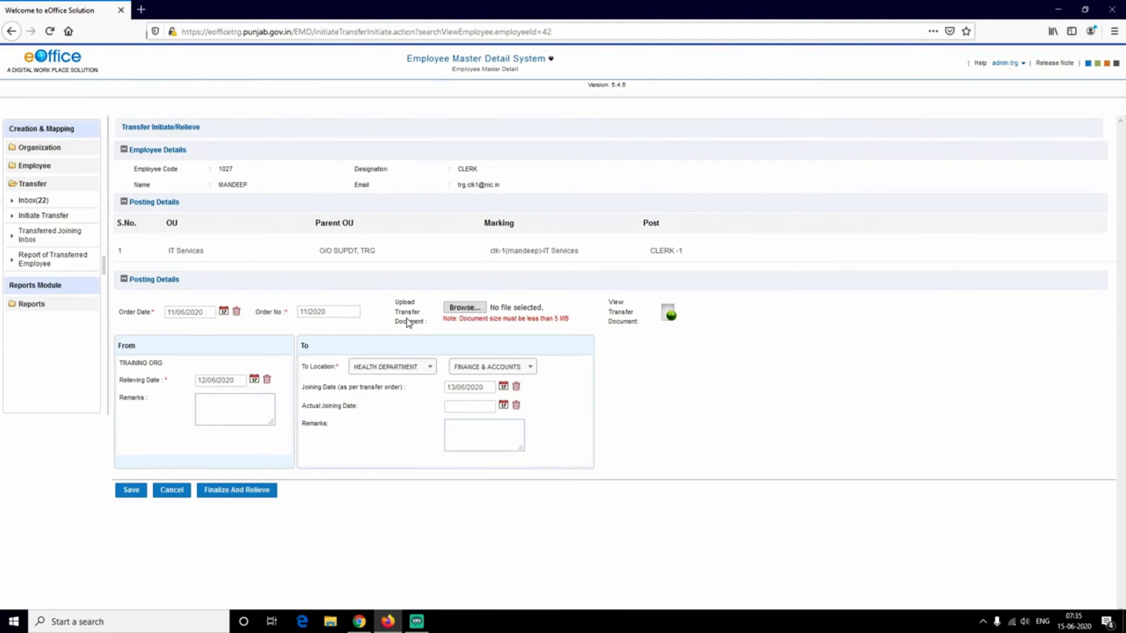
- Attach the Order PDF from Downloads as the transfer document, and request the stored document without downloading it
left_click(464, 308)
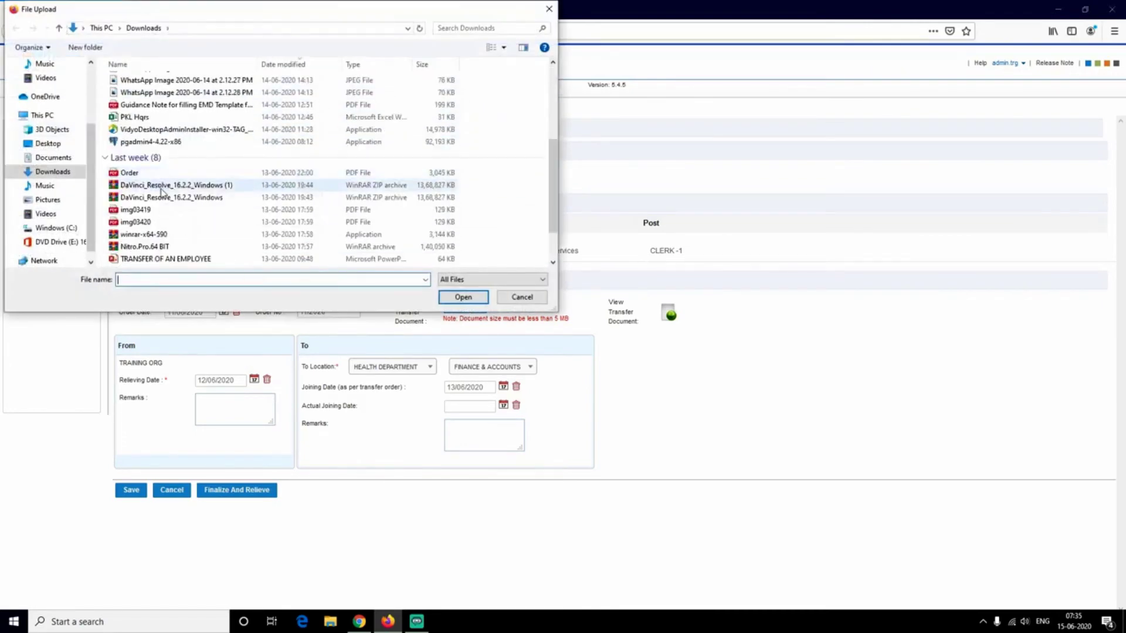
double_click(129, 172)
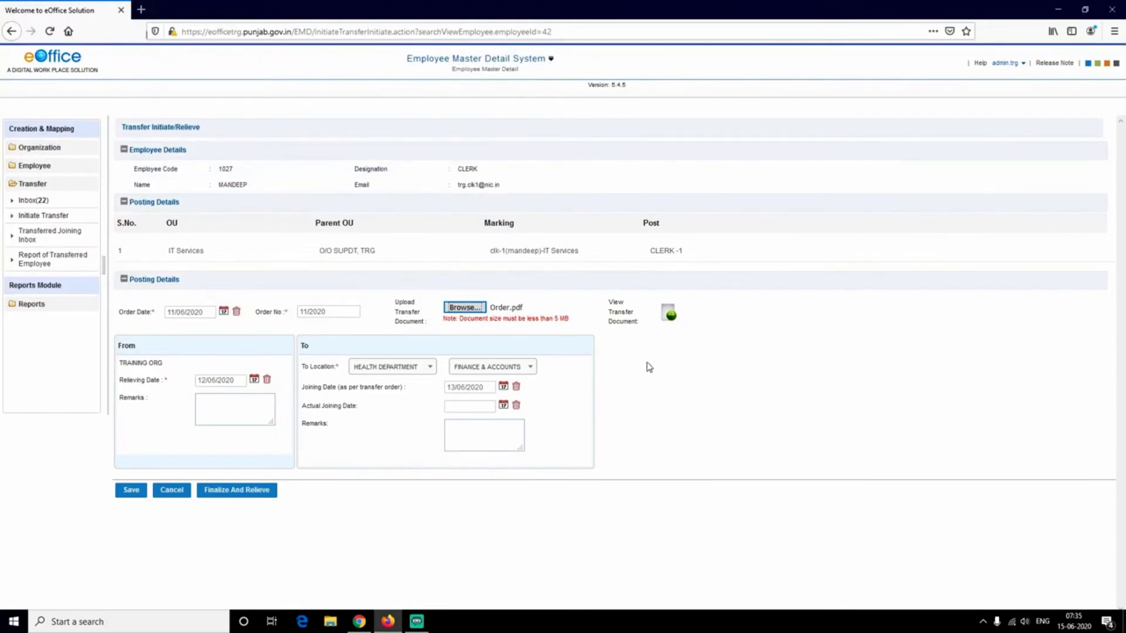
left_click(669, 319)
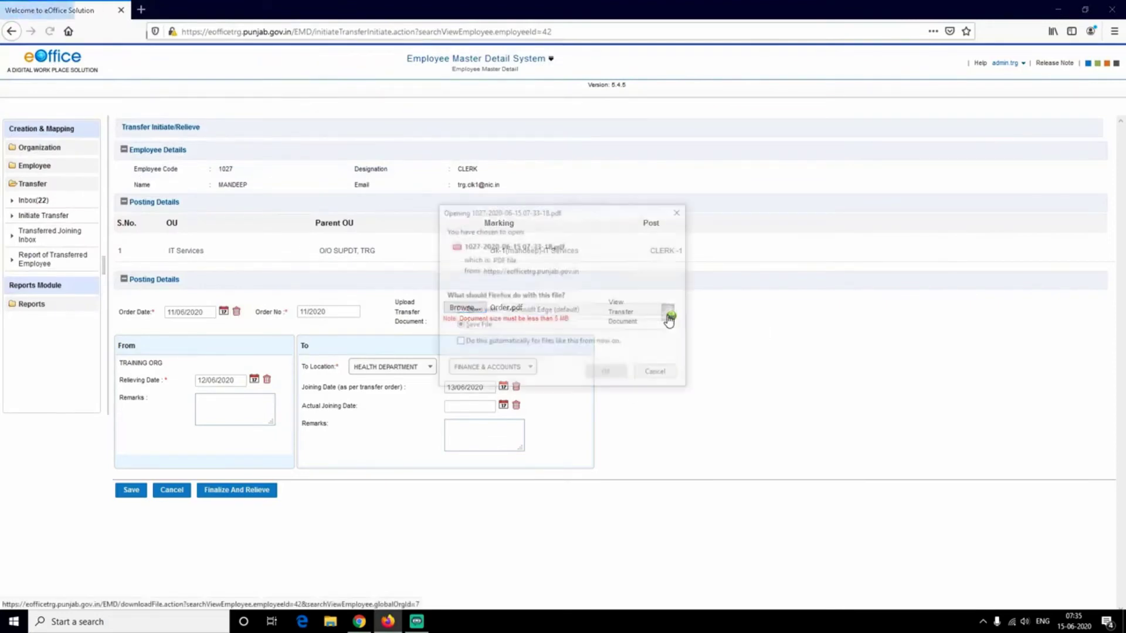
left_click(659, 374)
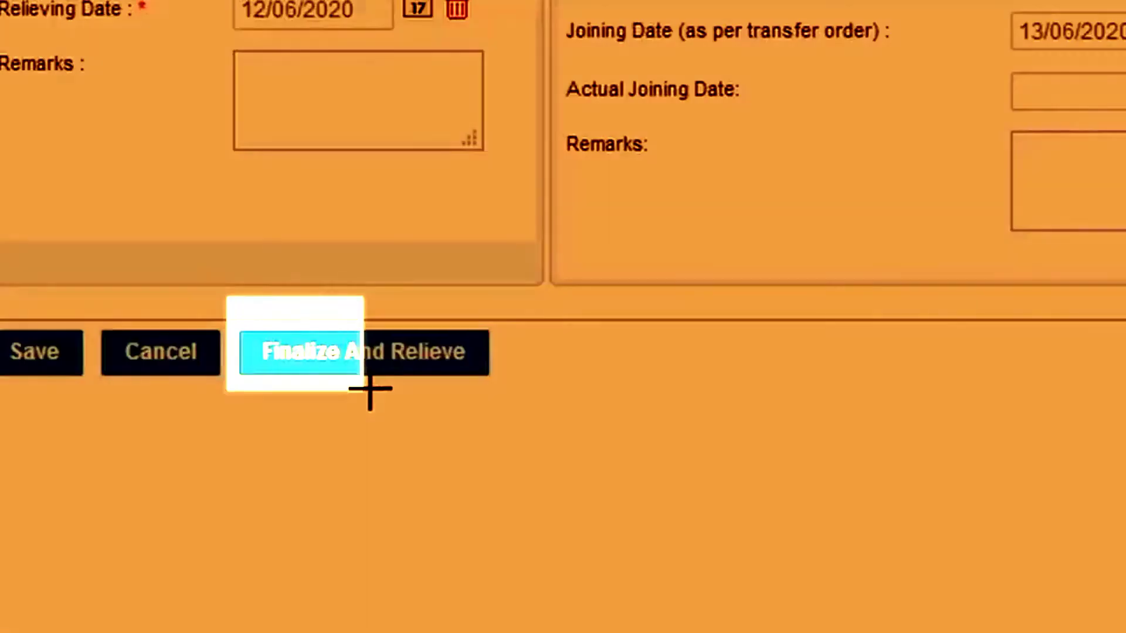
- Finalize the clerk's transfer, relieve the employee, and snip the resulting message
left_click_drag(369, 390, 564, 390)
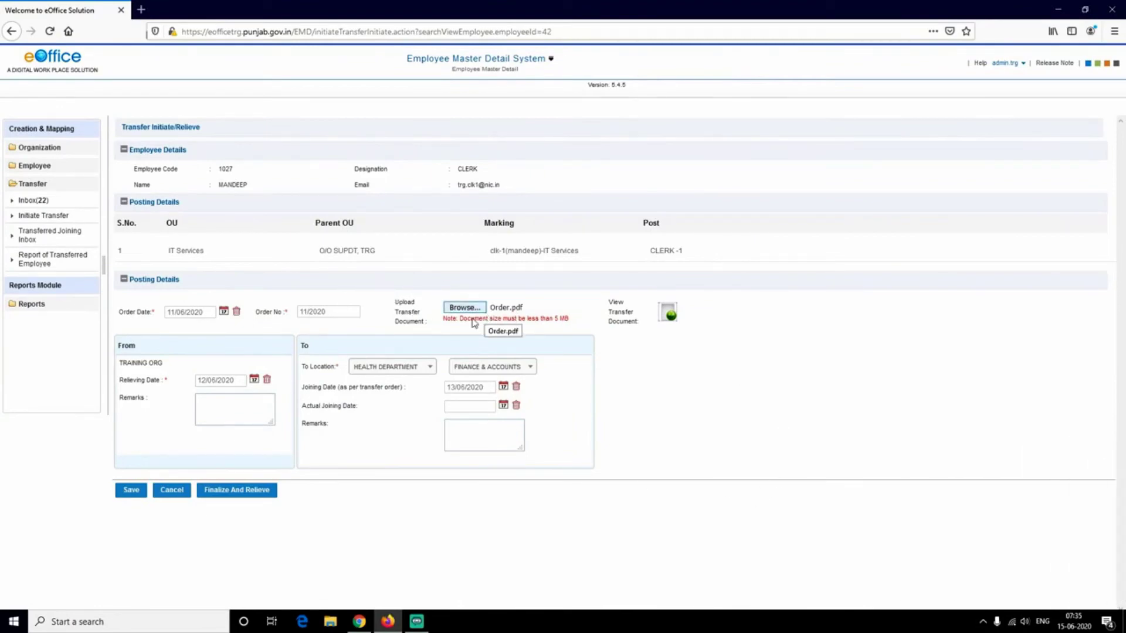
left_click(251, 493)
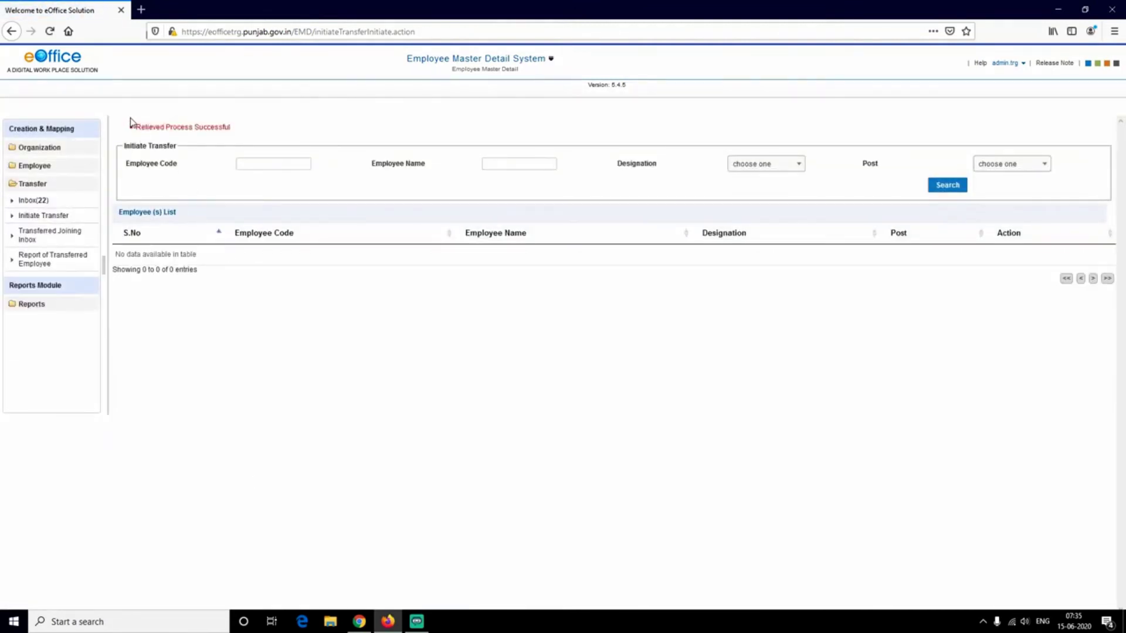
key("super+shift+s")
mouse_move(124, 112)
left_mouse_down()
mouse_move(123, 126)
mouse_move(176, 143)
mouse_move(241, 142)
left_mouse_up()
- Switch to the health department administrator's session in Chrome and snip the signed-in account name
left_click(365, 626)
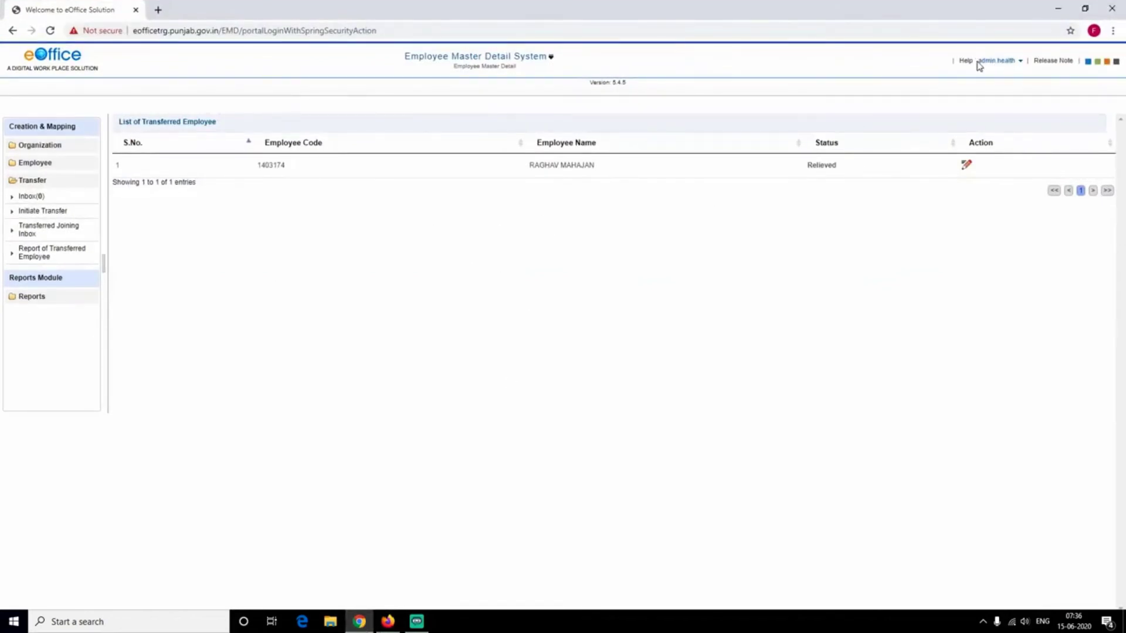
key("super+shift+s")
left_click_drag(973, 49, 1004, 70)
left_click_drag(824, 227, 911, 238)
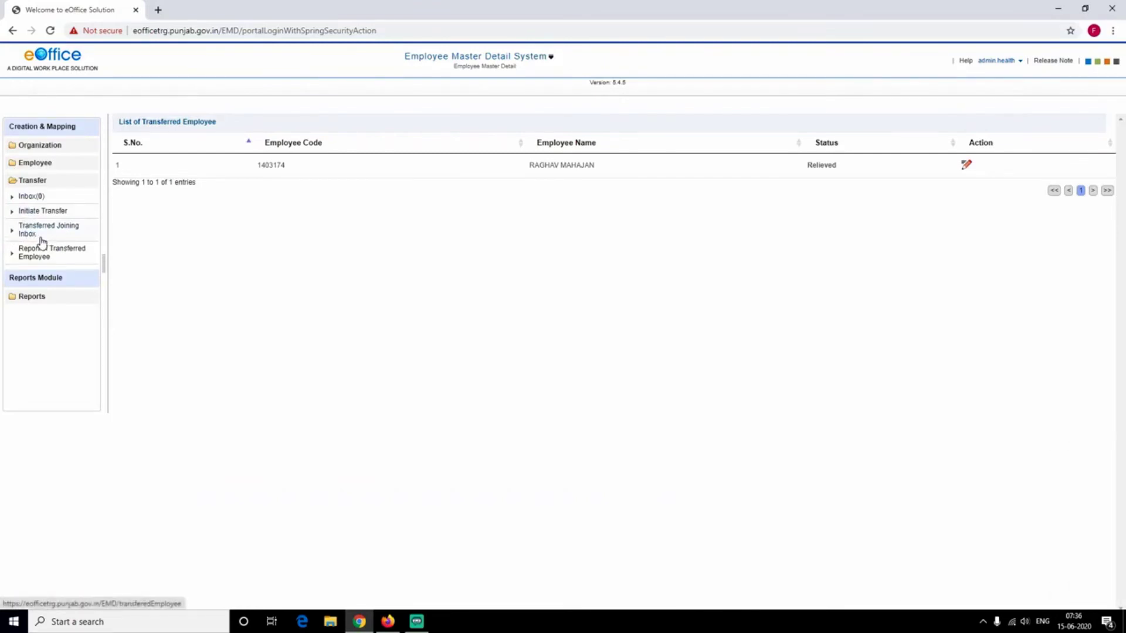
- Snip the Transferred Joining Inbox entry and open that inbox
key("super+shift+s")
left_click_drag(5, 217, 94, 241)
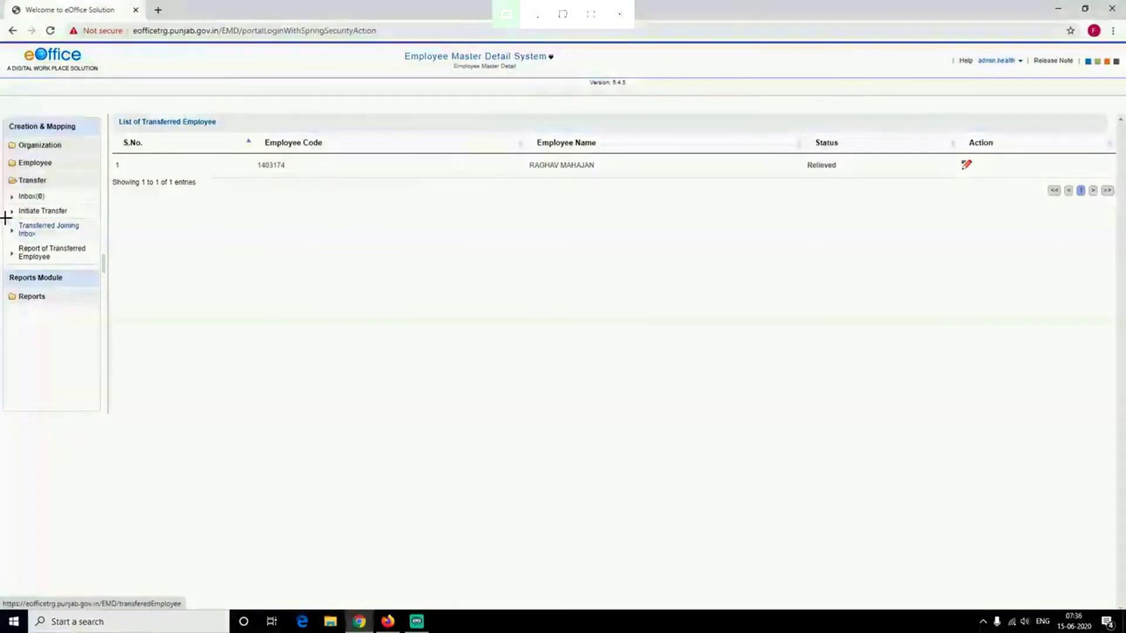
left_click_drag(274, 388, 281, 390)
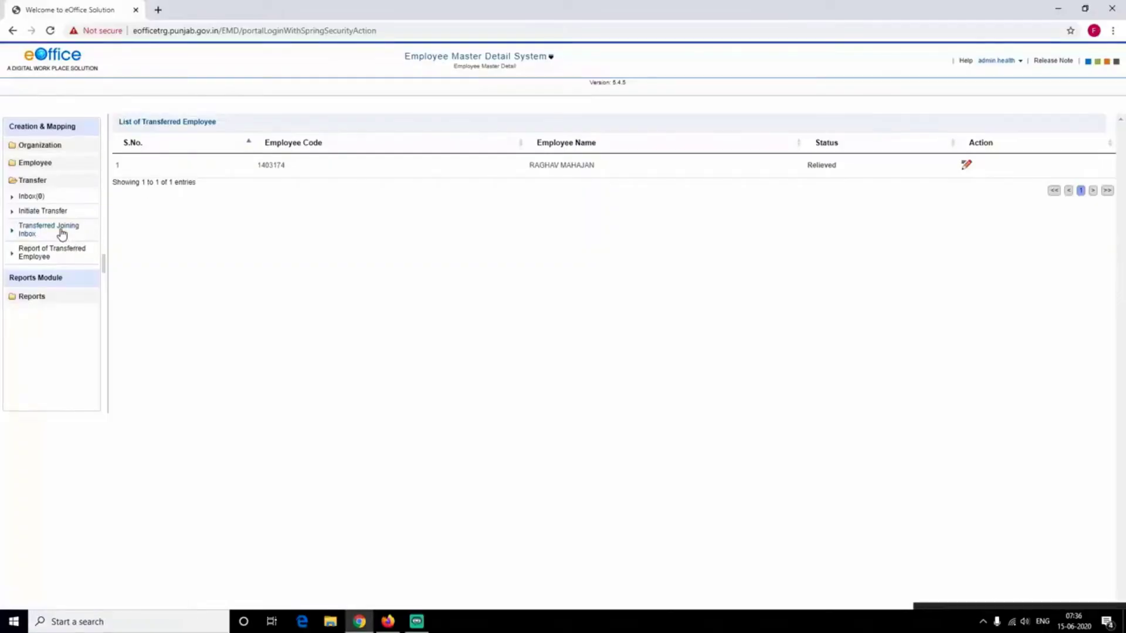
left_click(61, 233)
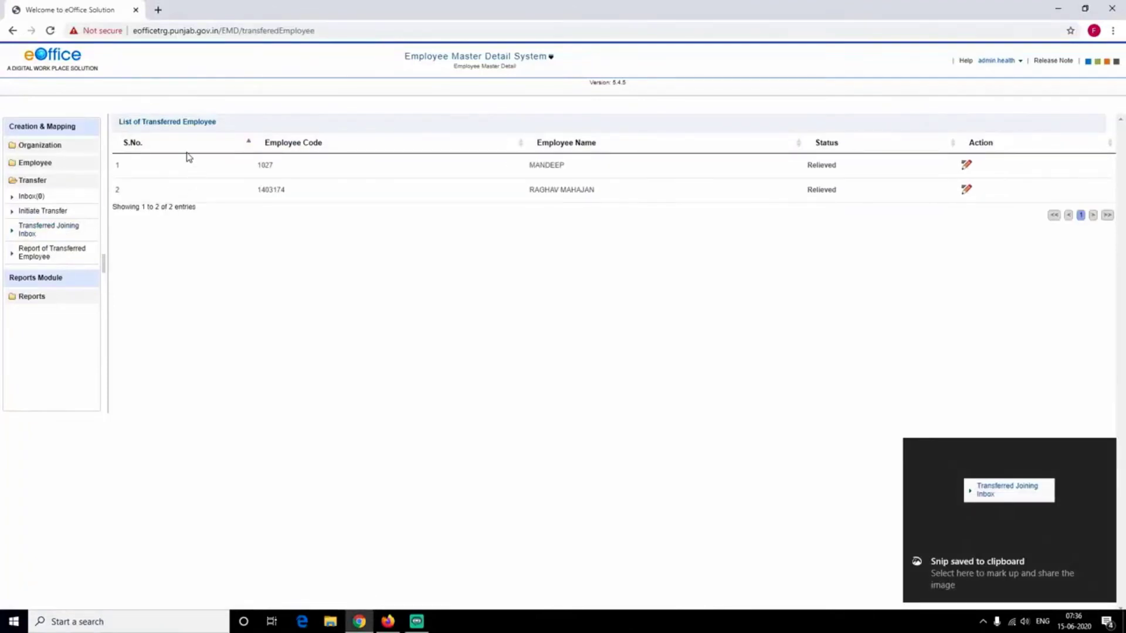
- Snip the relieved clerk's row, first in the list of transferred employees, and open its joining details
key("super+shift+s")
mouse_move(109, 151)
left_mouse_down()
mouse_move(557, 196)
mouse_move(1089, 180)
left_mouse_up()
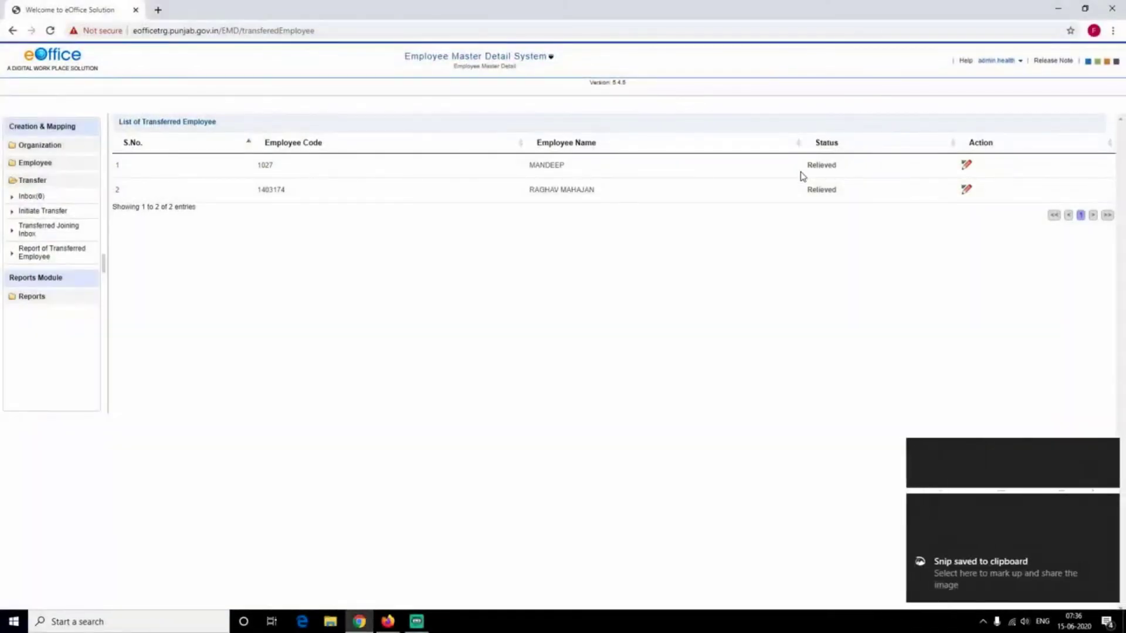
left_click(966, 167)
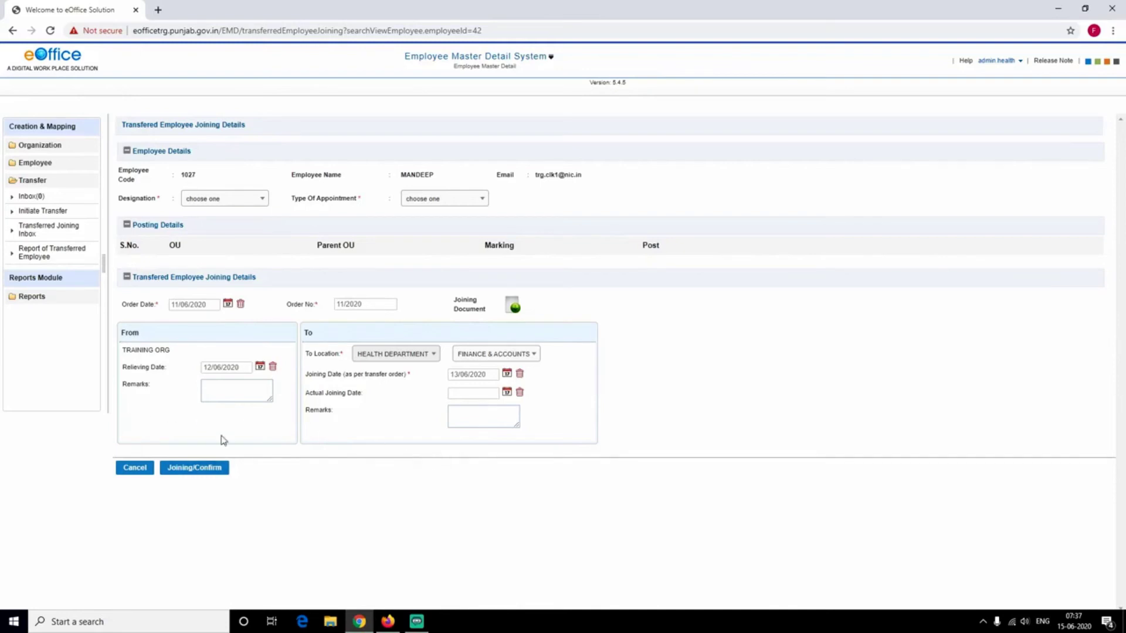
- Snip the Joining/Confirm option and try to confirm the employee's joining without choosing a designation
key("super+shift+s")
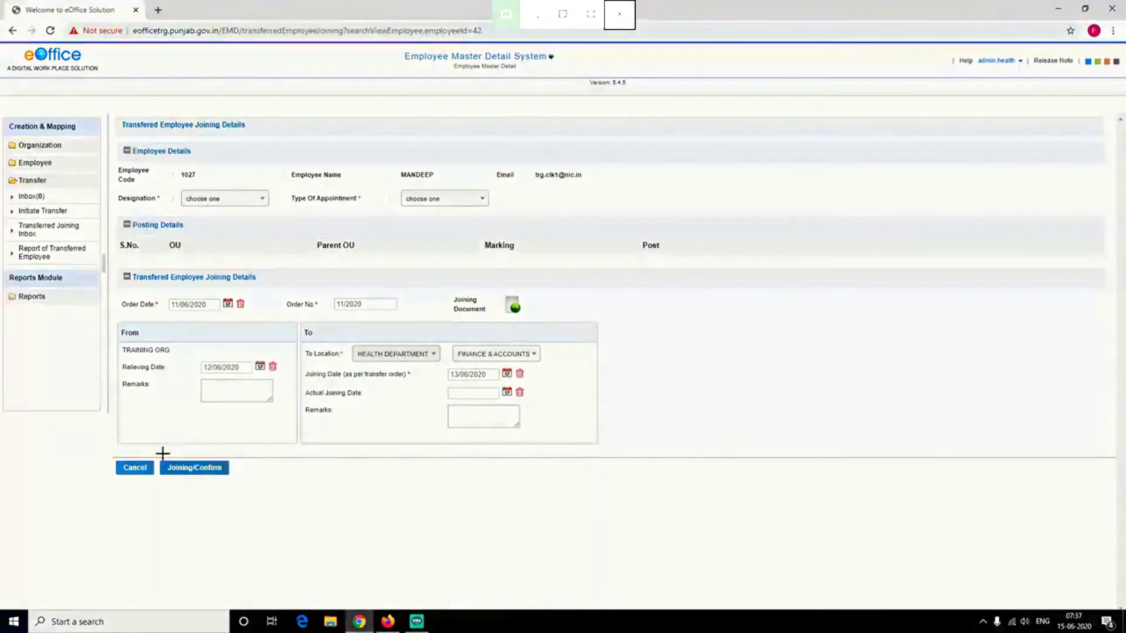
left_click_drag(155, 452, 261, 490)
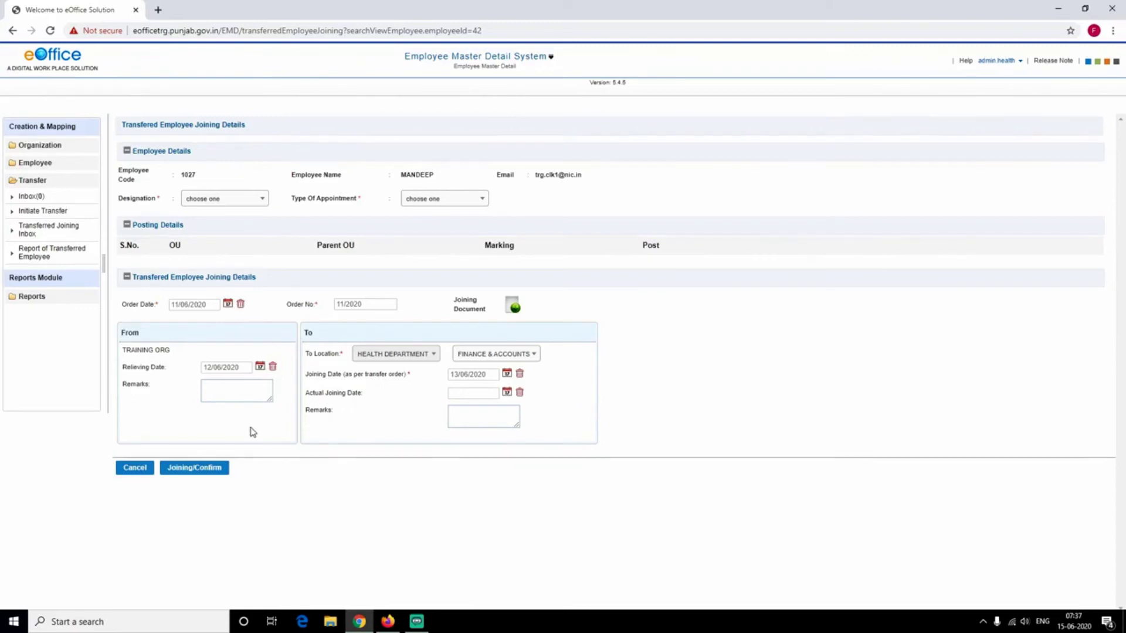
left_click(195, 468)
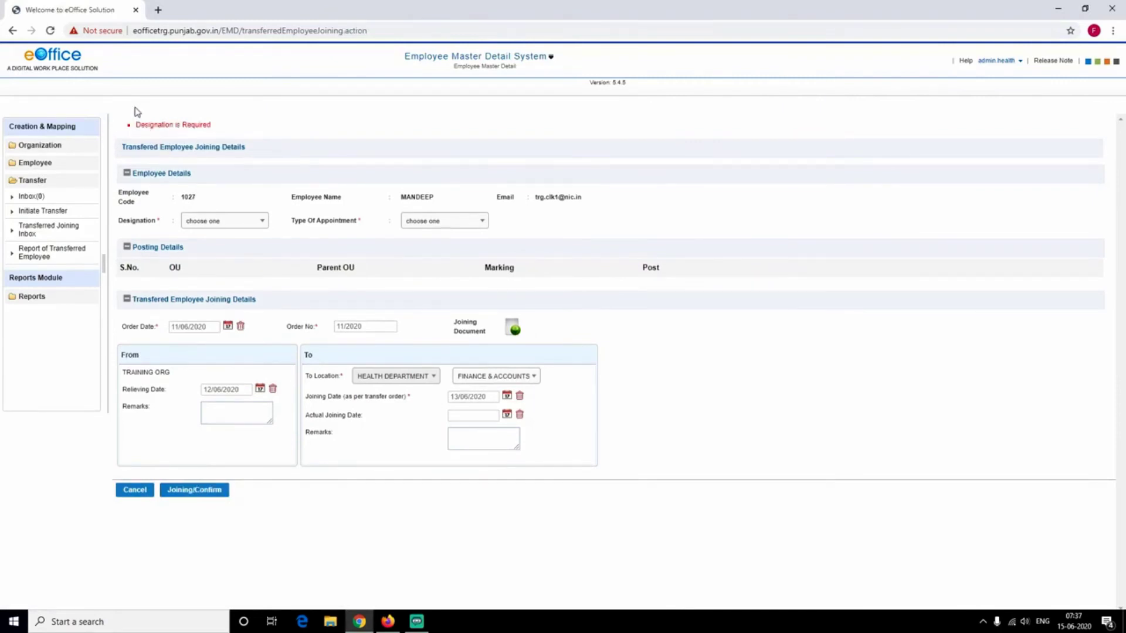
- Snip the validation message above the joining details and the empty Designation field
left_click_drag(125, 109, 226, 138)
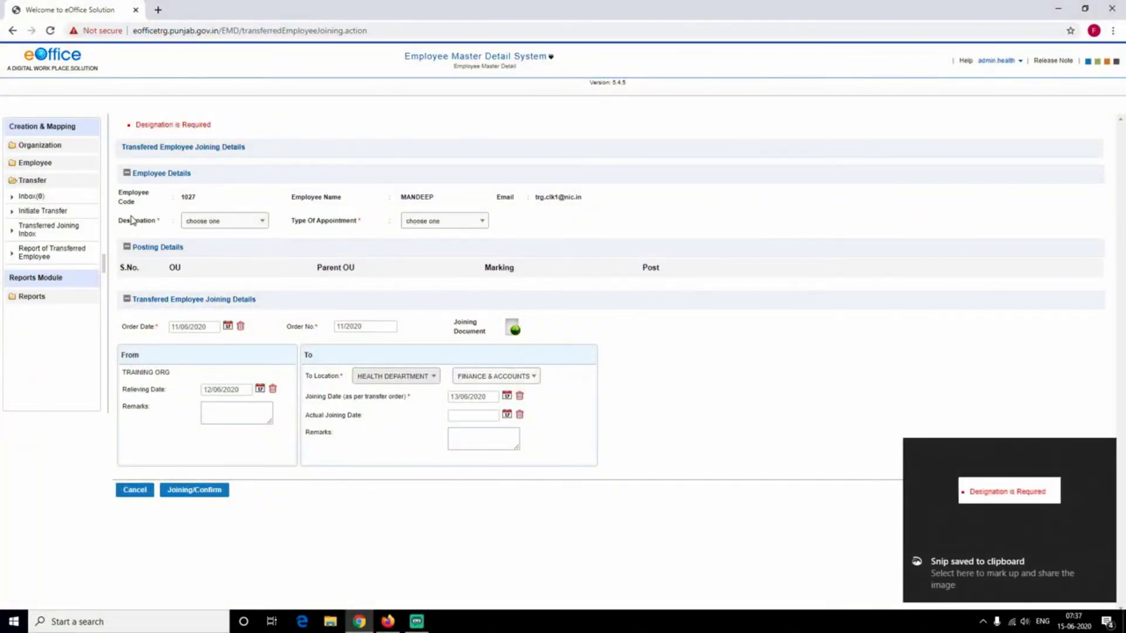
key("super+shift+s")
left_click_drag(115, 207, 272, 235)
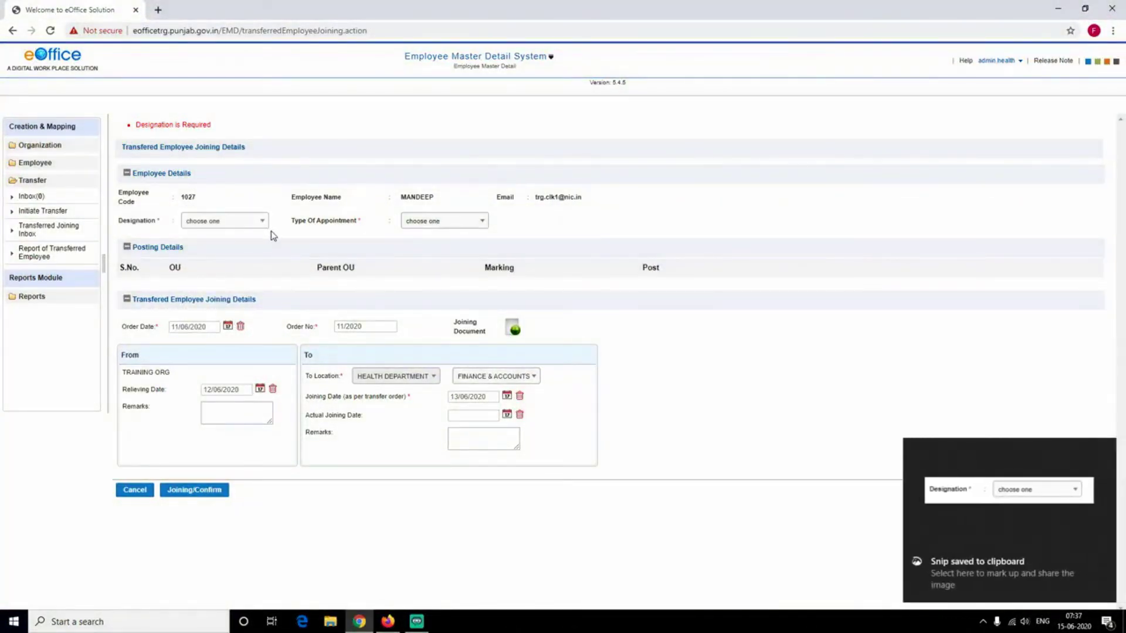
- Set the transferred employee's designation to CLERK and the type of appointment to TRANSFER BASIS
left_click(213, 219)
left_click(214, 271)
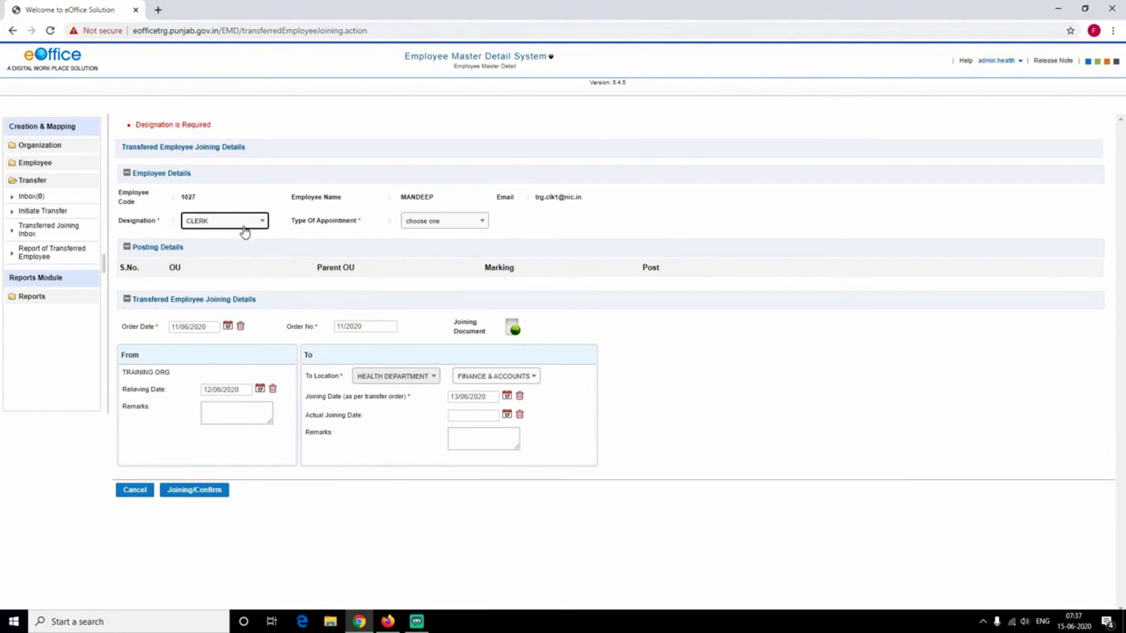
left_click(433, 226)
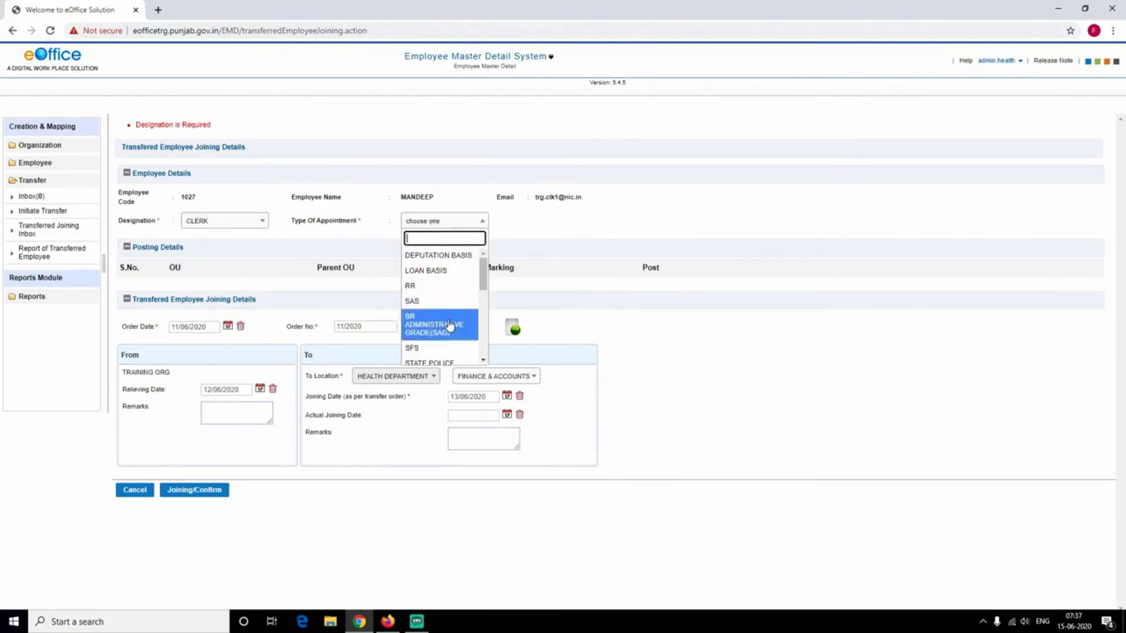
scroll(451, 322, "down", 2)
scroll(451, 324, "down", 3)
scroll(451, 325, "up", 2)
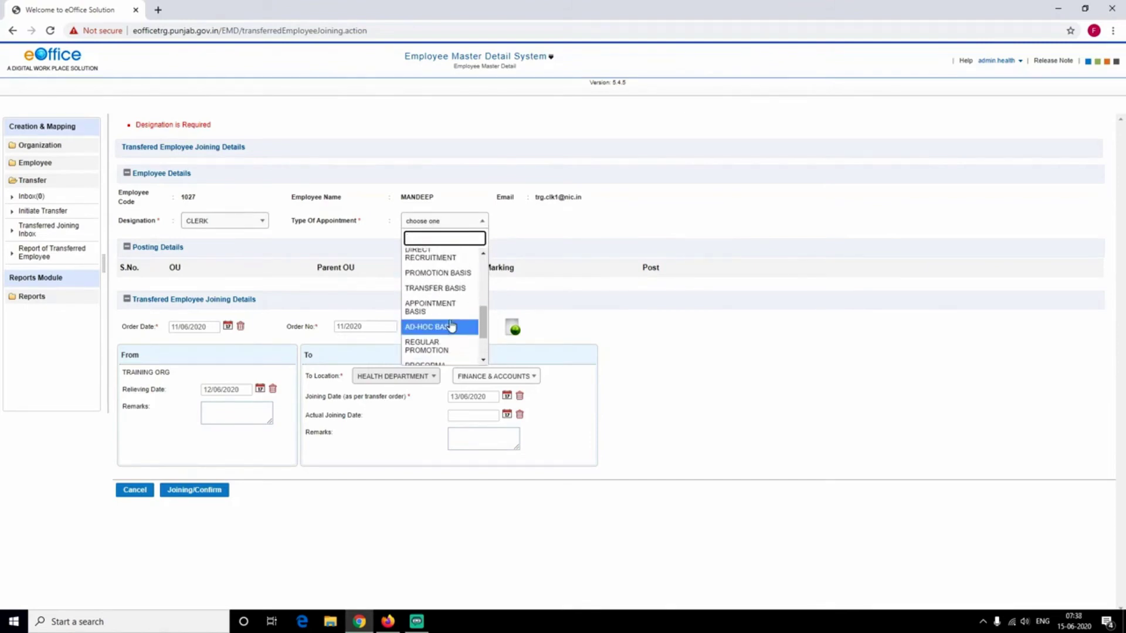
left_click(450, 288)
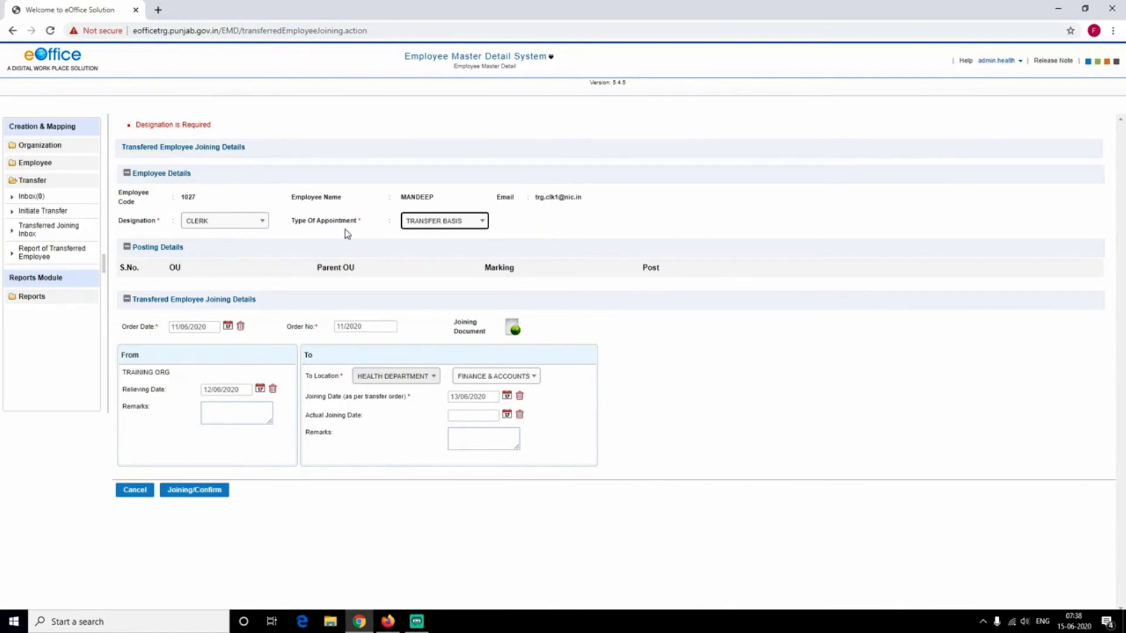
- Confirm the employee's joining and snip the message shown above the list of transferred employees
left_click(198, 492)
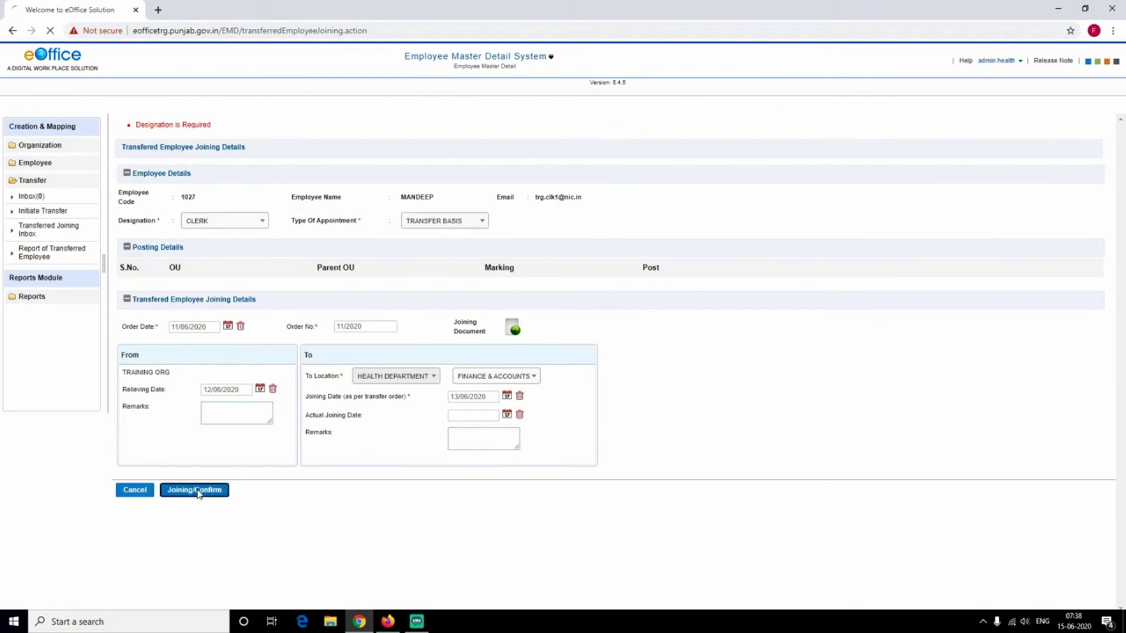
key("super+shift+s")
left_click_drag(120, 114, 238, 136)
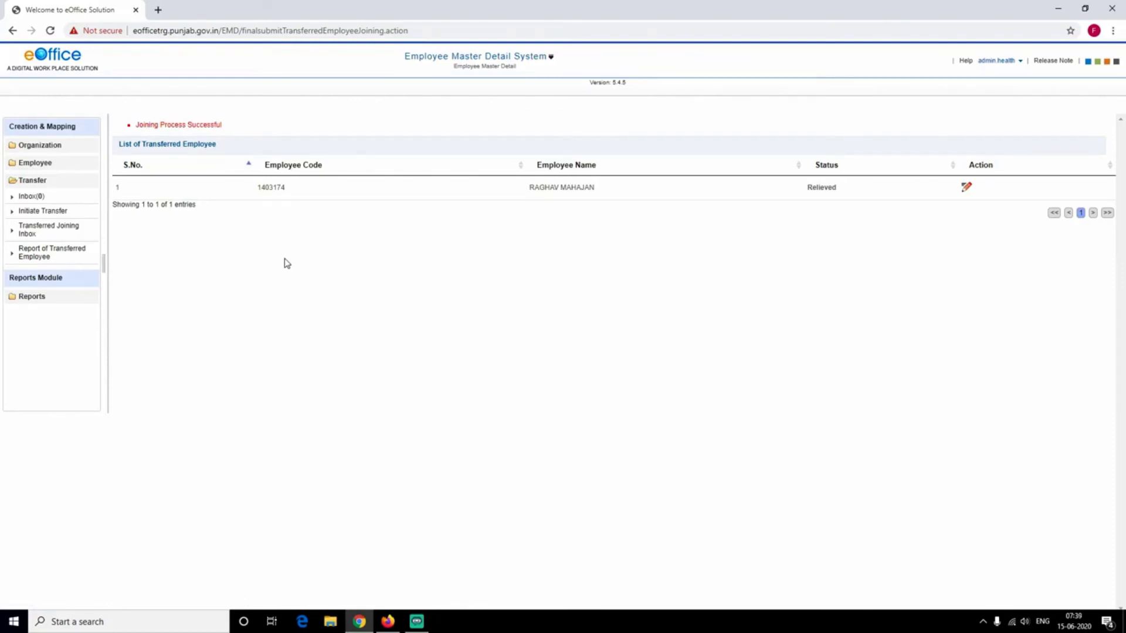
- Snip the Employee section heading and its Post Assignment entry, and open the Post Assignment page
left_click(35, 163)
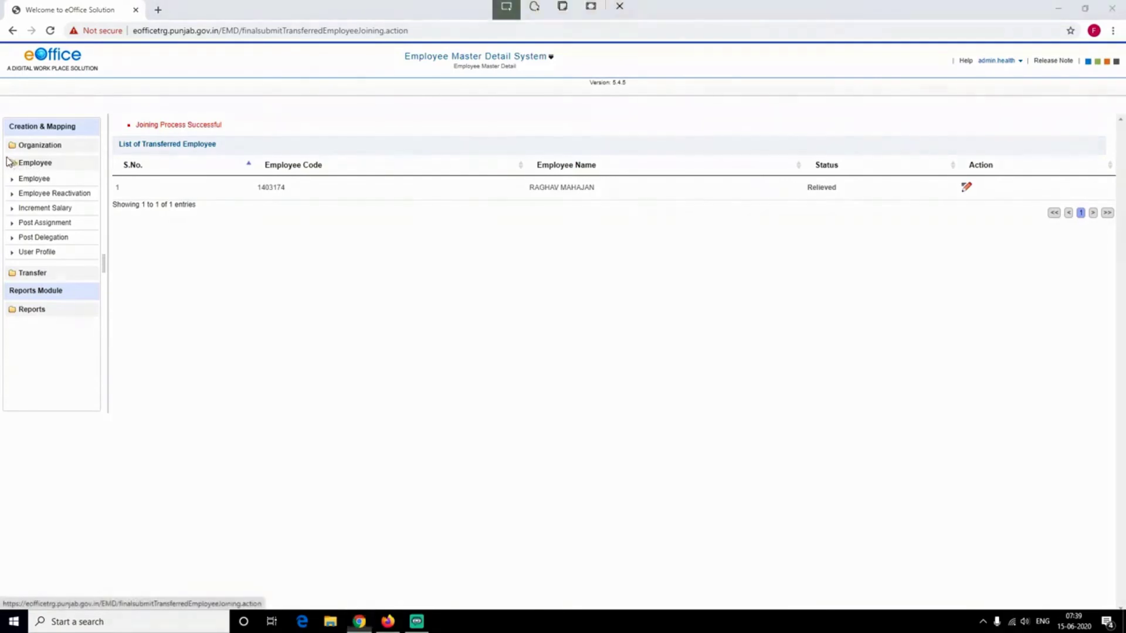
key("super+shift+s")
left_click_drag(2, 154, 62, 173)
key("alt")
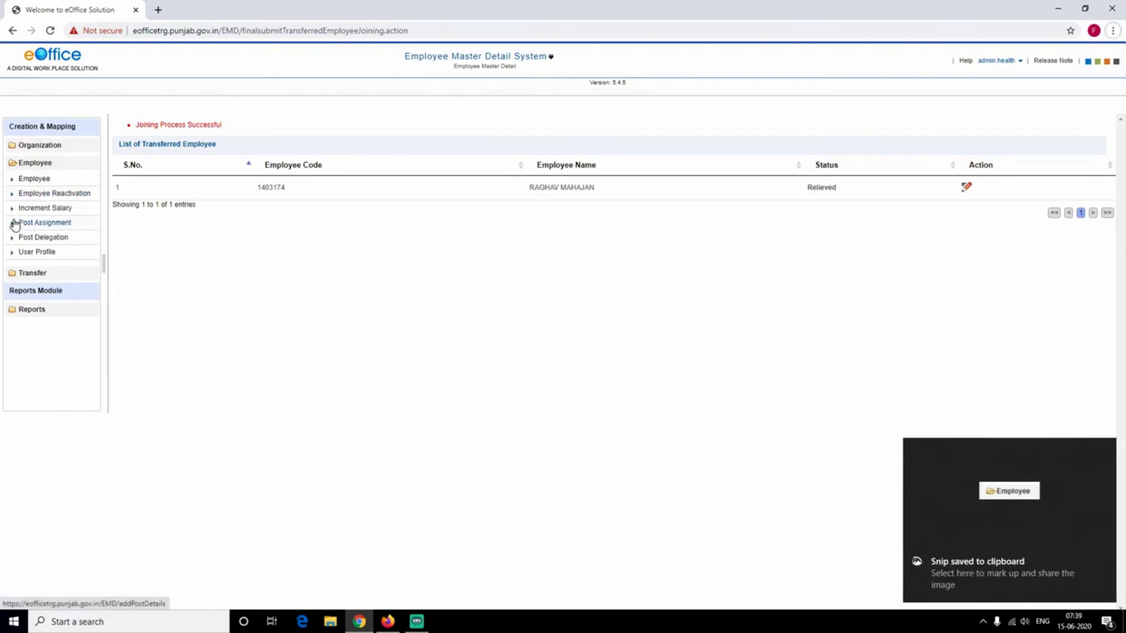
key("super+shift+s")
left_click_drag(9, 215, 78, 230)
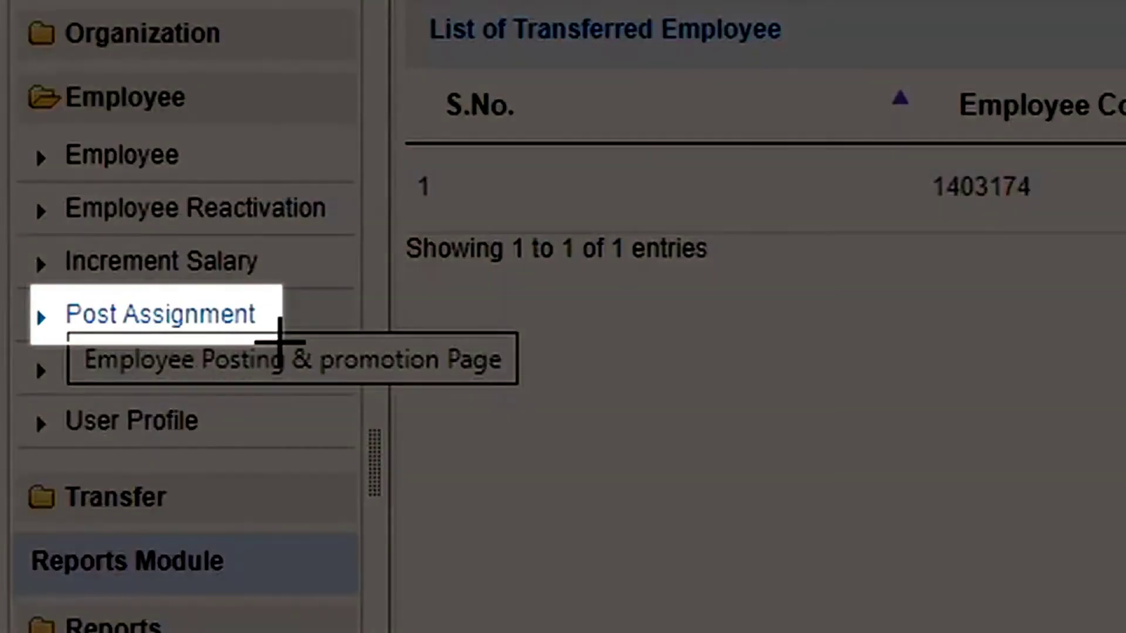
left_click_drag(280, 340, 281, 342)
left_click(186, 334)
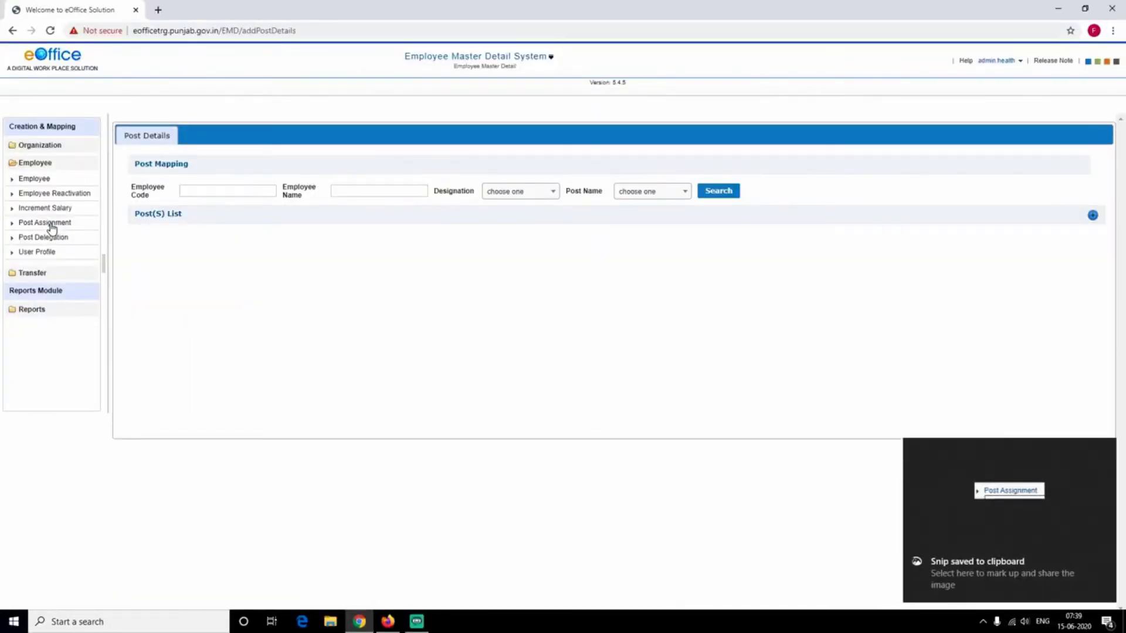
- Search the post mapping by the transferred clerk's name and highlight the employee code in the matching row
left_click(364, 192)
type("ma")
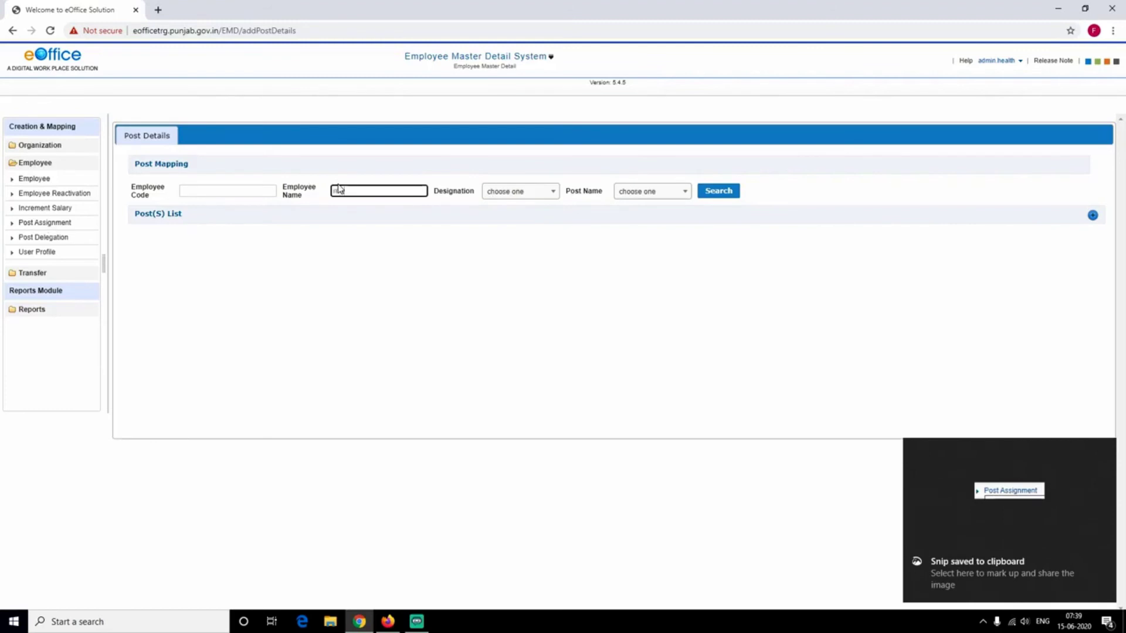
type("nd")
left_click(352, 207)
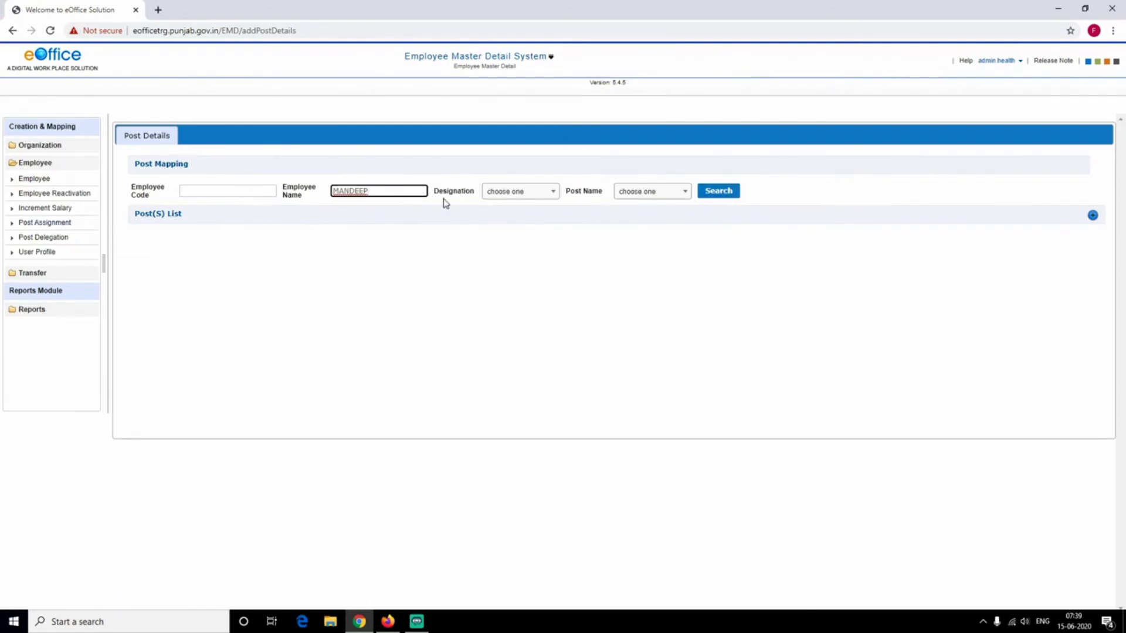
left_click(720, 197)
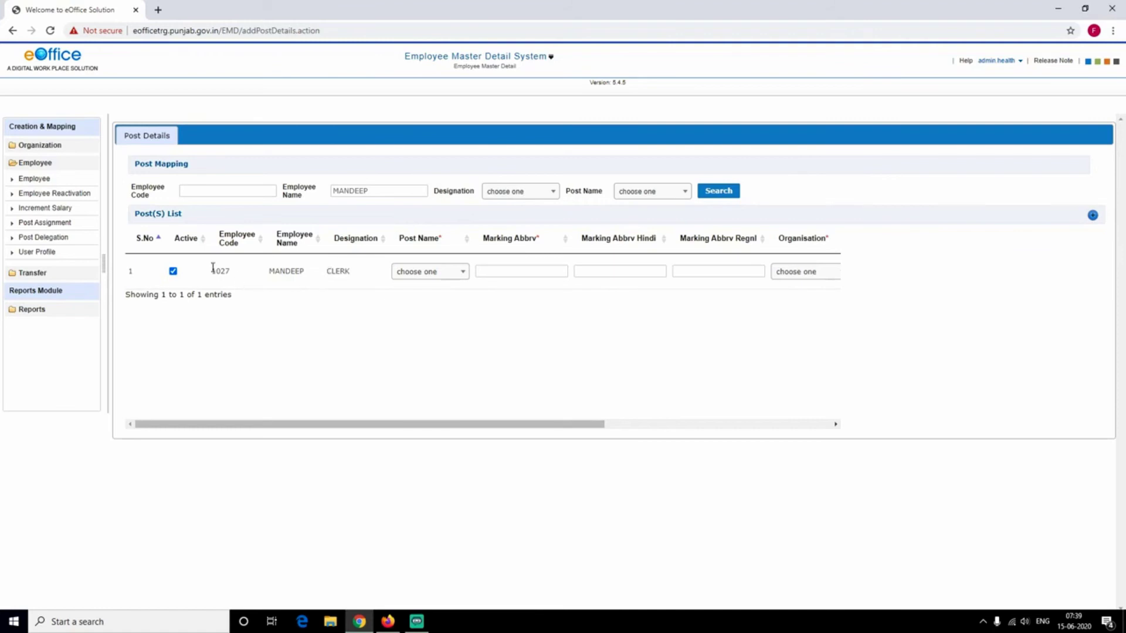
left_click_drag(208, 273, 228, 273)
- Assign the CLR(MR) post to the clerk and enter a marking abbreviation made of clk, the clerk's name in brackets and -Finance&account
left_click_drag(289, 427, 337, 430)
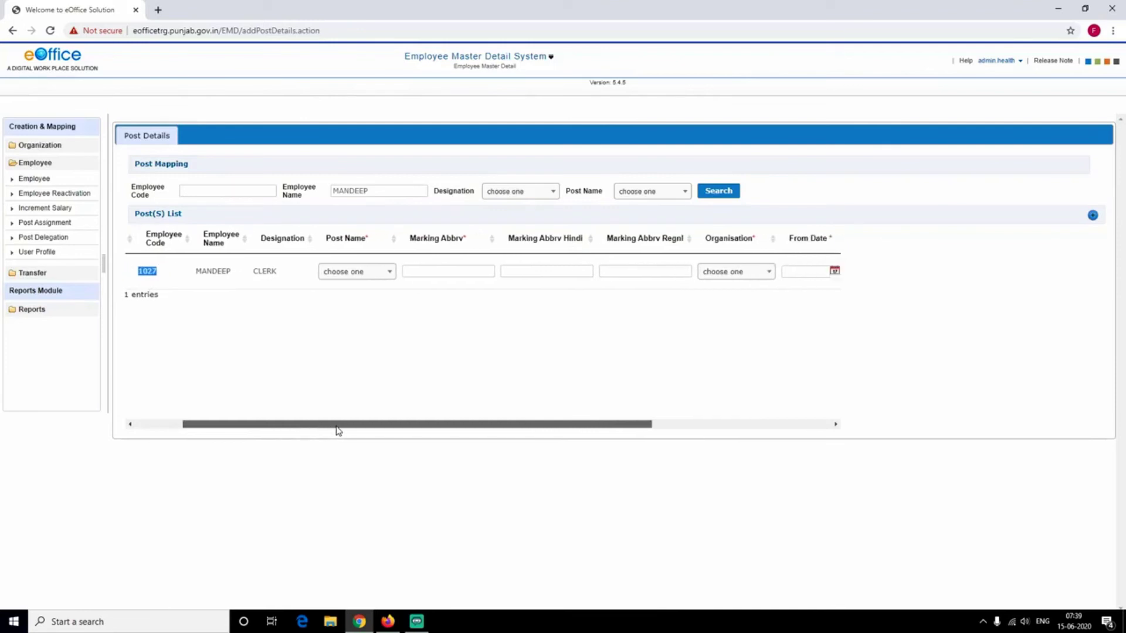
left_click(363, 273)
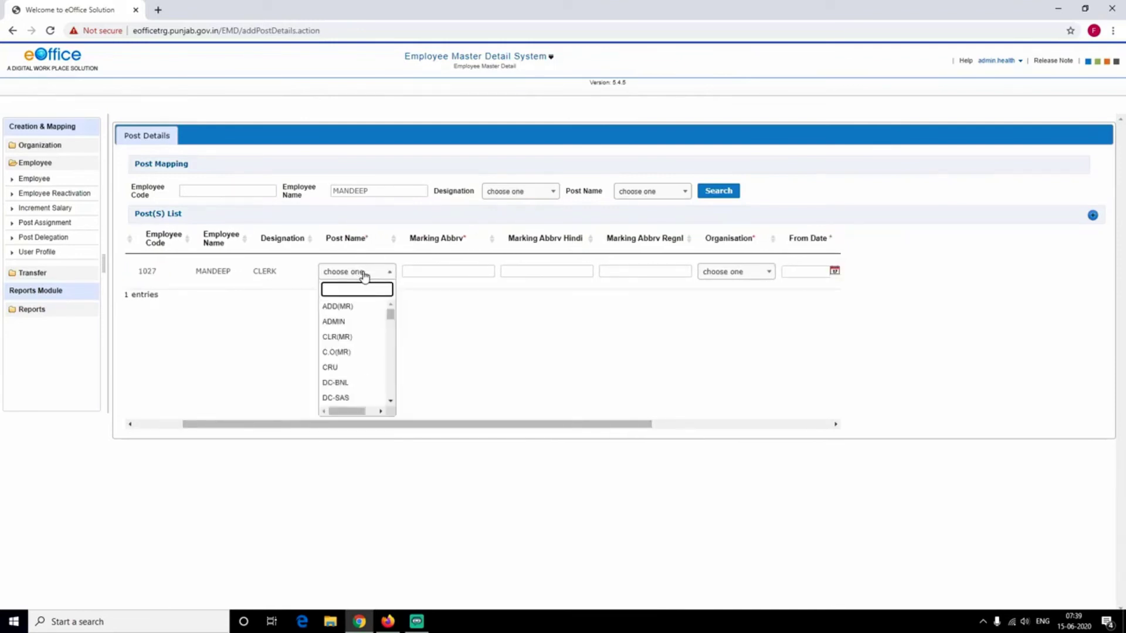
left_click(356, 339)
left_click(438, 273)
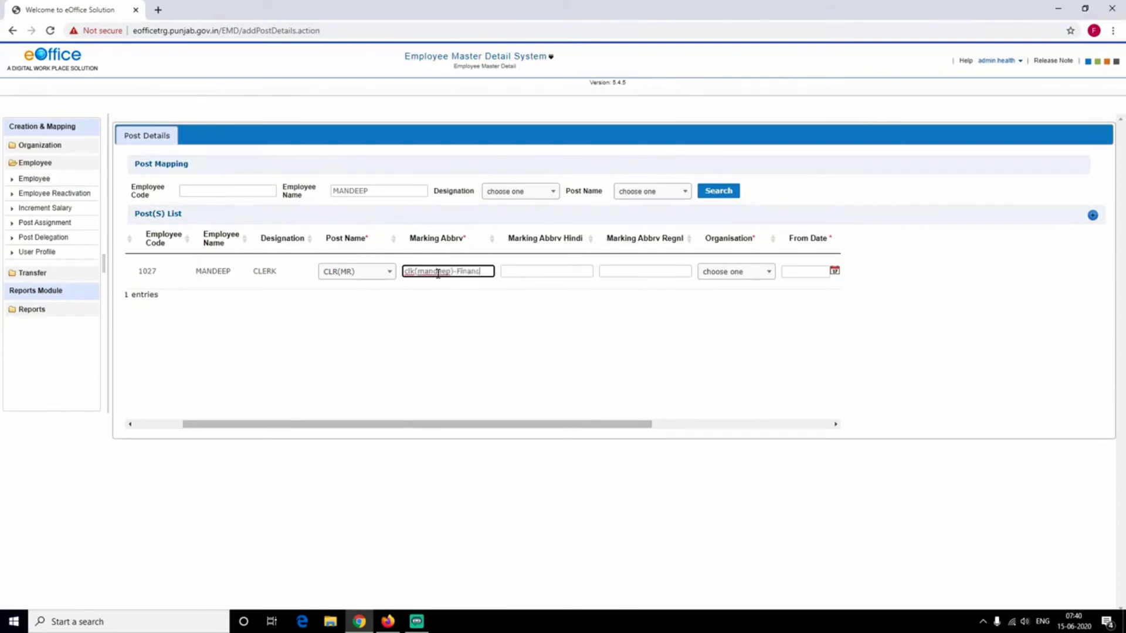
type("account")
- Set the organisation of the clerk's post to FINANCE & ACCOUNTS, filtering the list by f
left_click(721, 273)
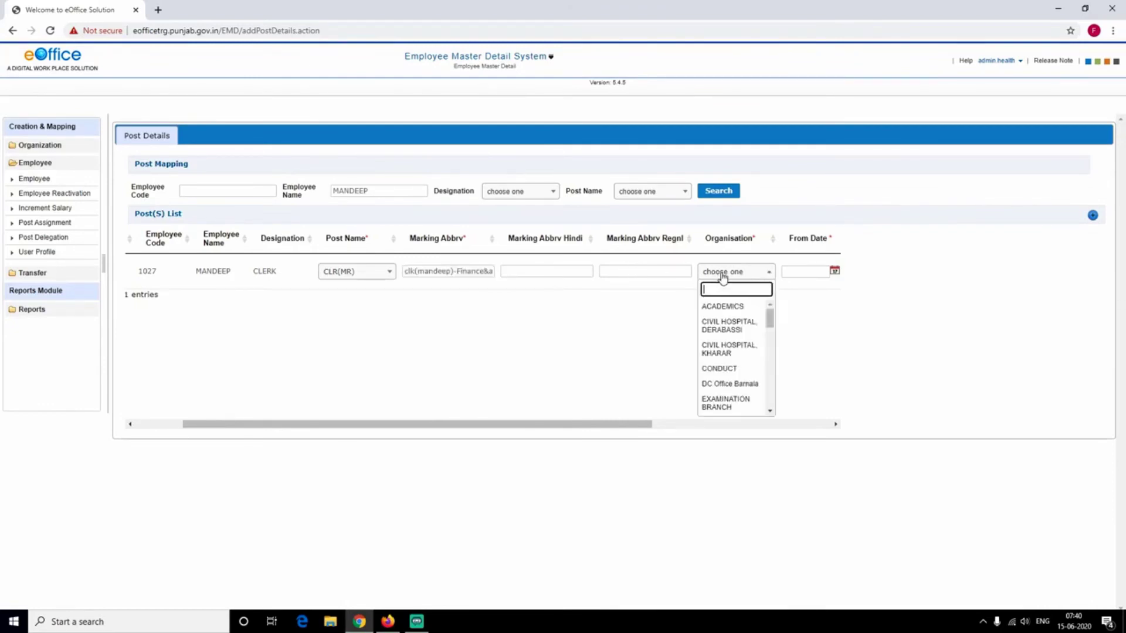
scroll(728, 387, "down", 5)
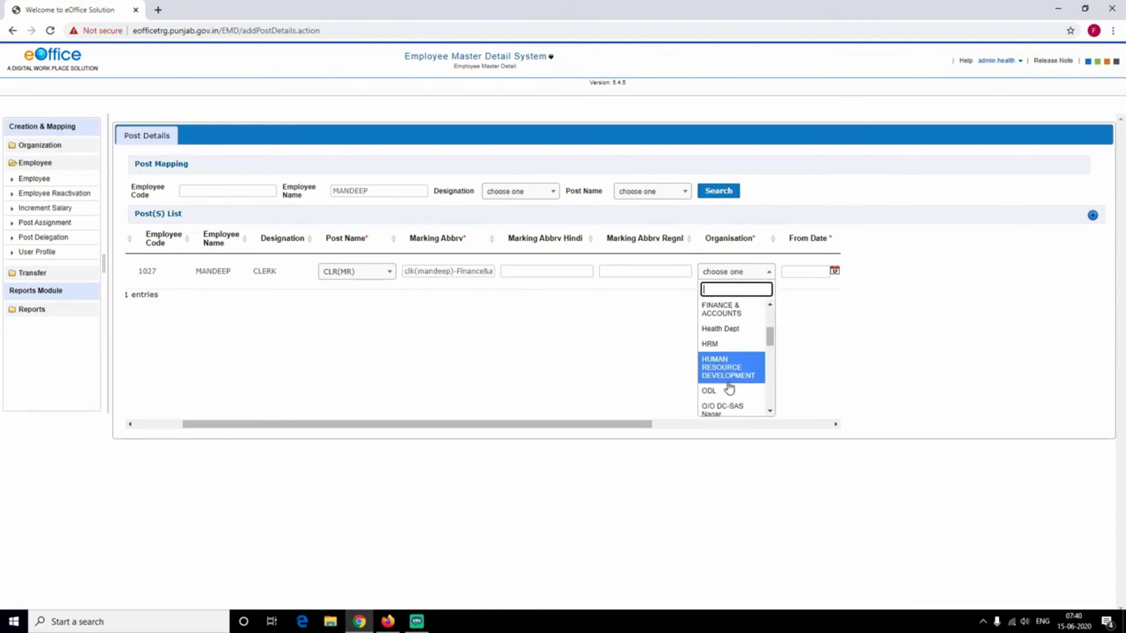
scroll(730, 375, "down", 1)
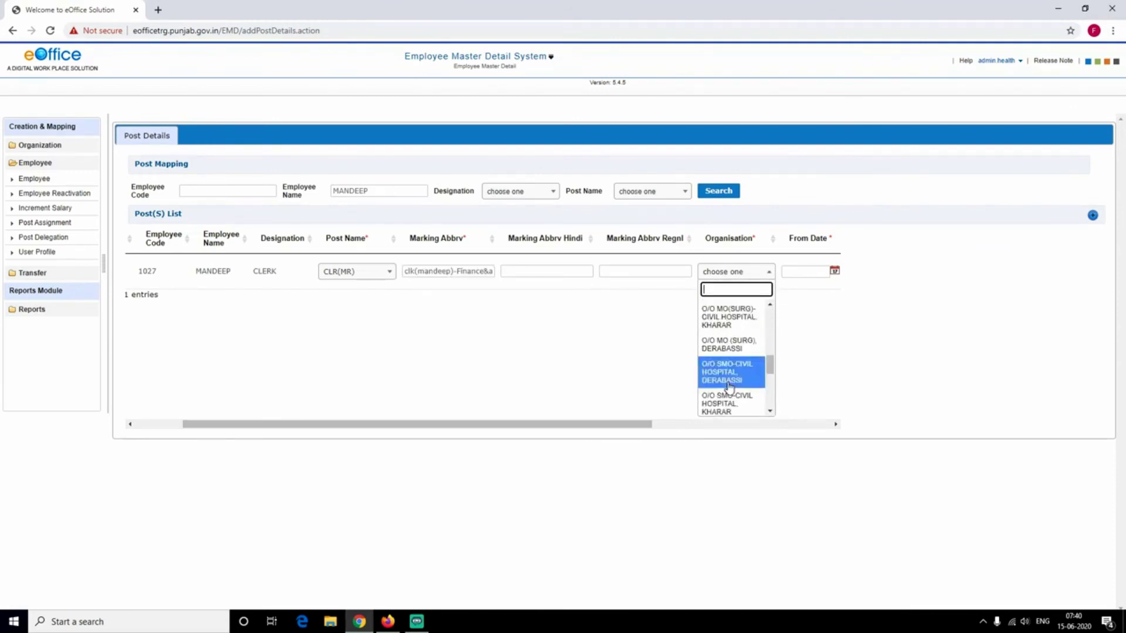
scroll(737, 331, "down", 8)
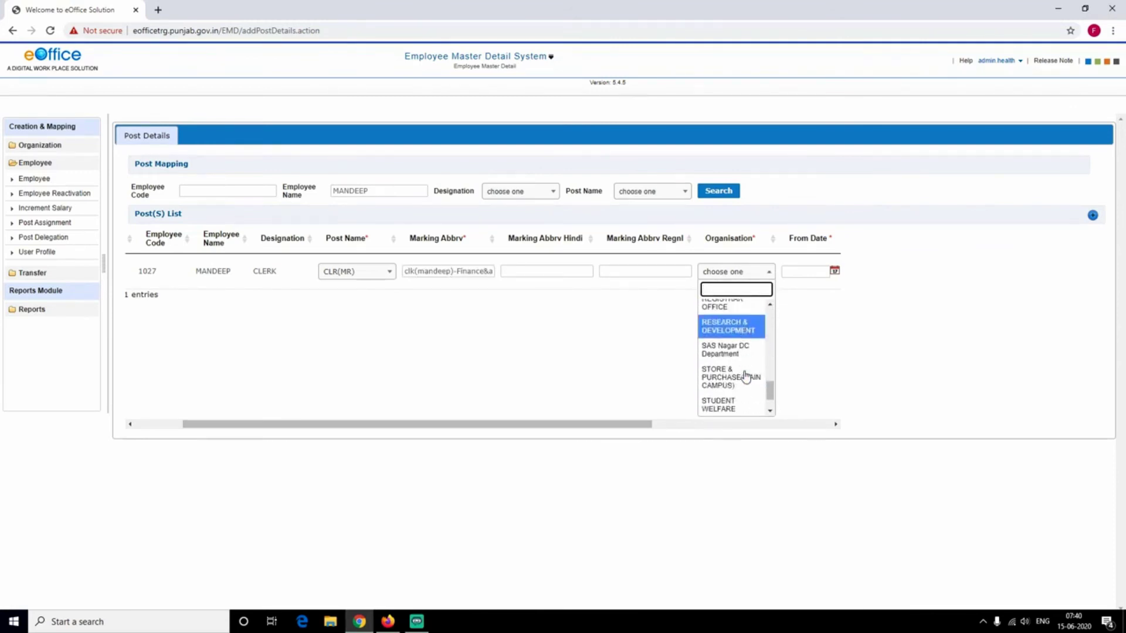
left_click_drag(774, 394, 771, 317)
type("f")
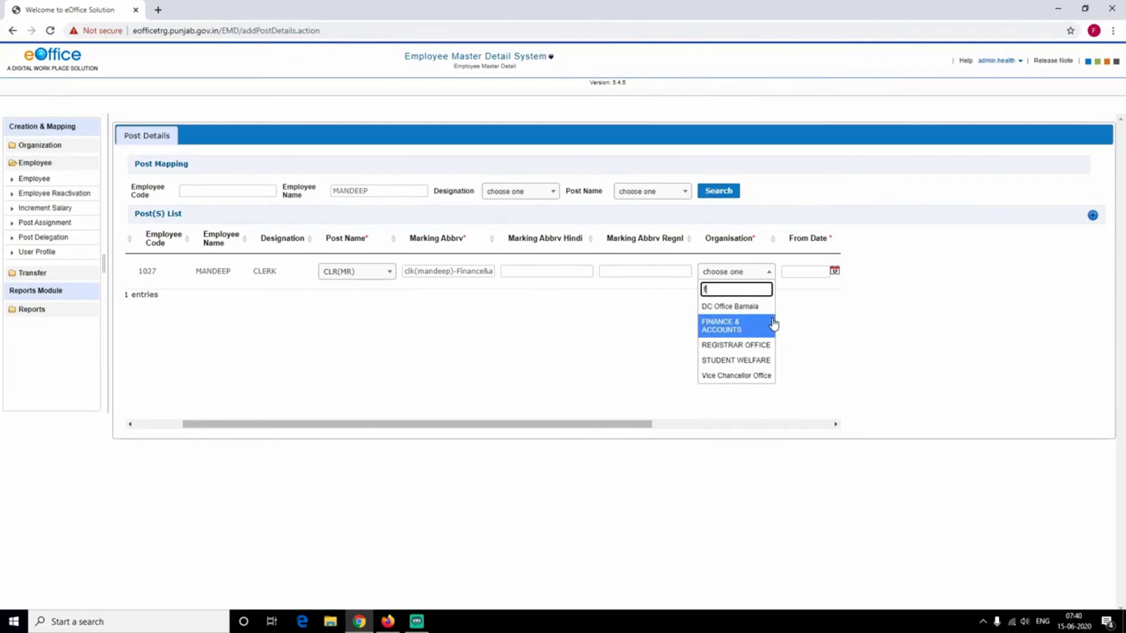
left_click(748, 326)
- Set the post's From Date to 13/06/2020, mark the post as primary and save the assignment
left_click_drag(562, 424, 706, 429)
left_click(591, 239)
left_click(616, 271)
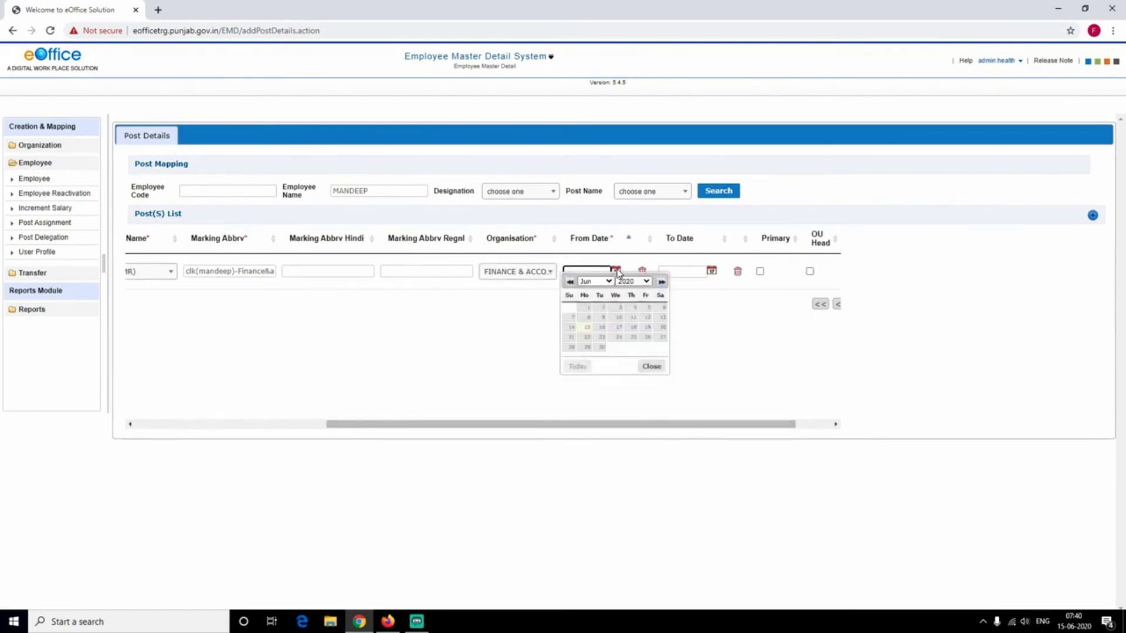
left_click(663, 319)
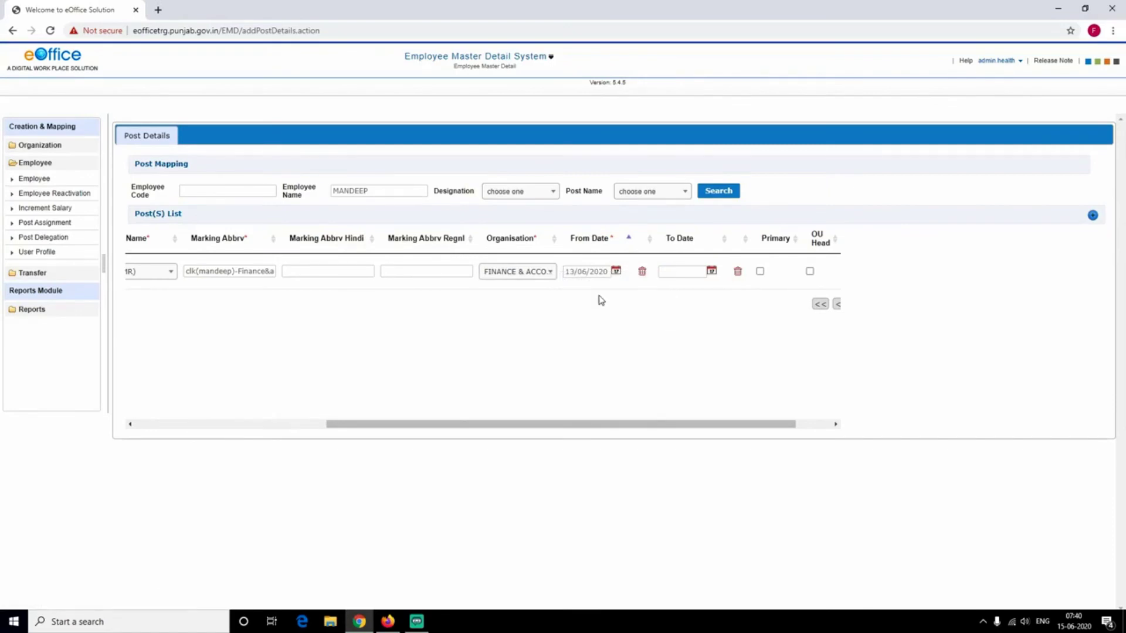
left_click_drag(639, 425, 725, 431)
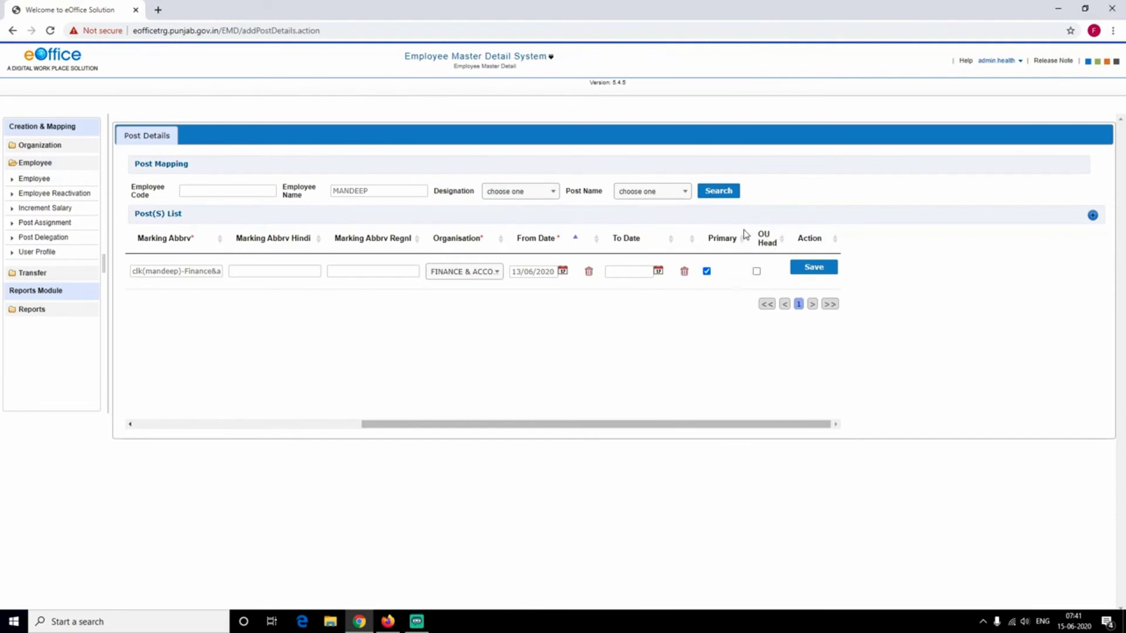
left_click(824, 269)
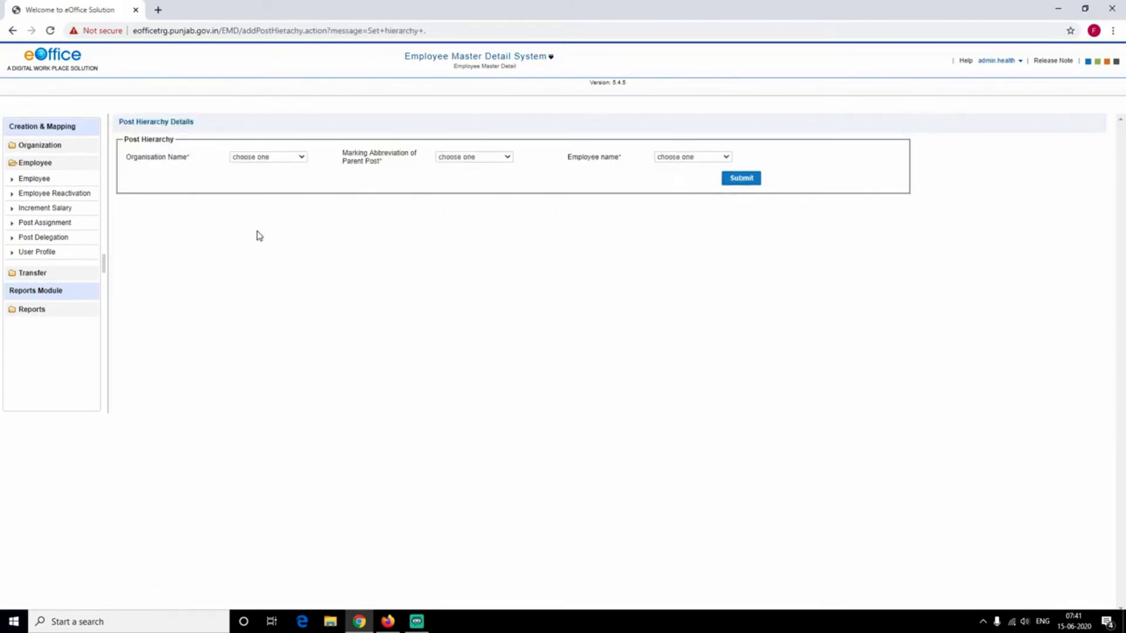
- Snip the Post Hierarchy heading on the hierarchy details page
key("super+shift+s")
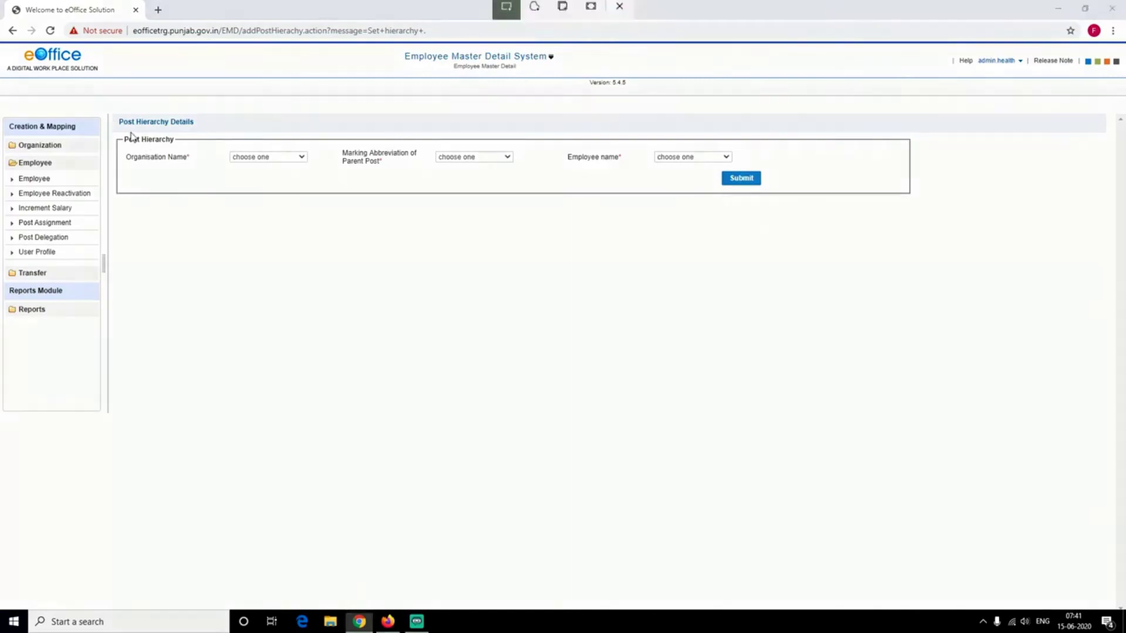
mouse_move(114, 129)
left_mouse_down()
mouse_move(176, 128)
mouse_move(189, 150)
left_mouse_up()
left_click_drag(556, 335, 557, 336)
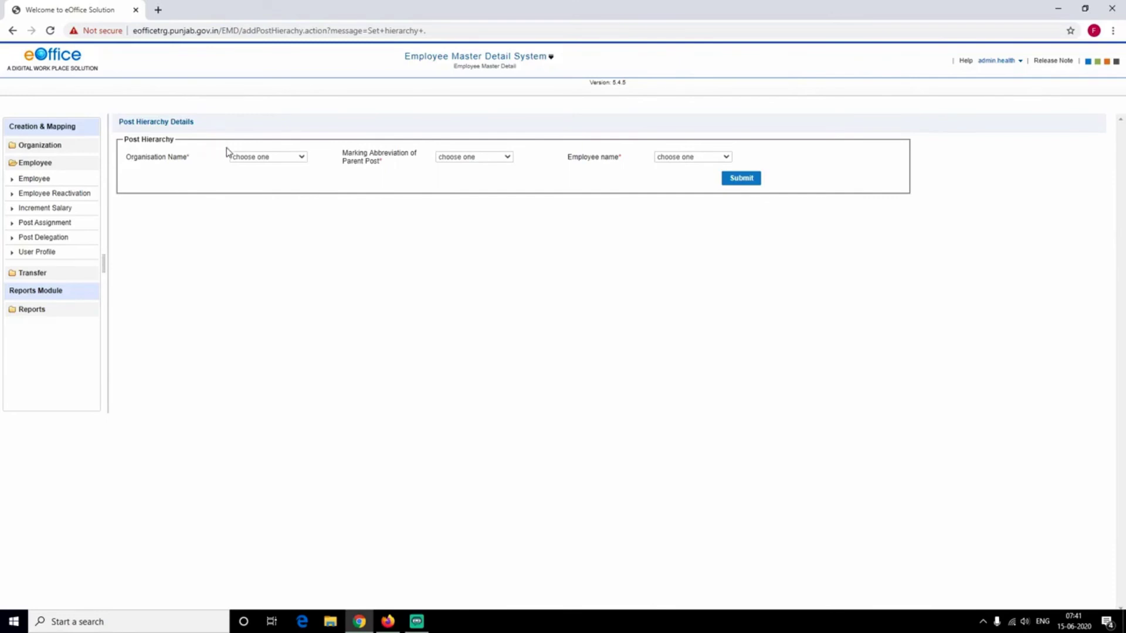
- Submit the post hierarchy with organisation FINANCE & ACCOUNTS, parent post DEPUTY CONTROLLOR(N)-F&A and the employee holding that parent post
left_click(254, 159)
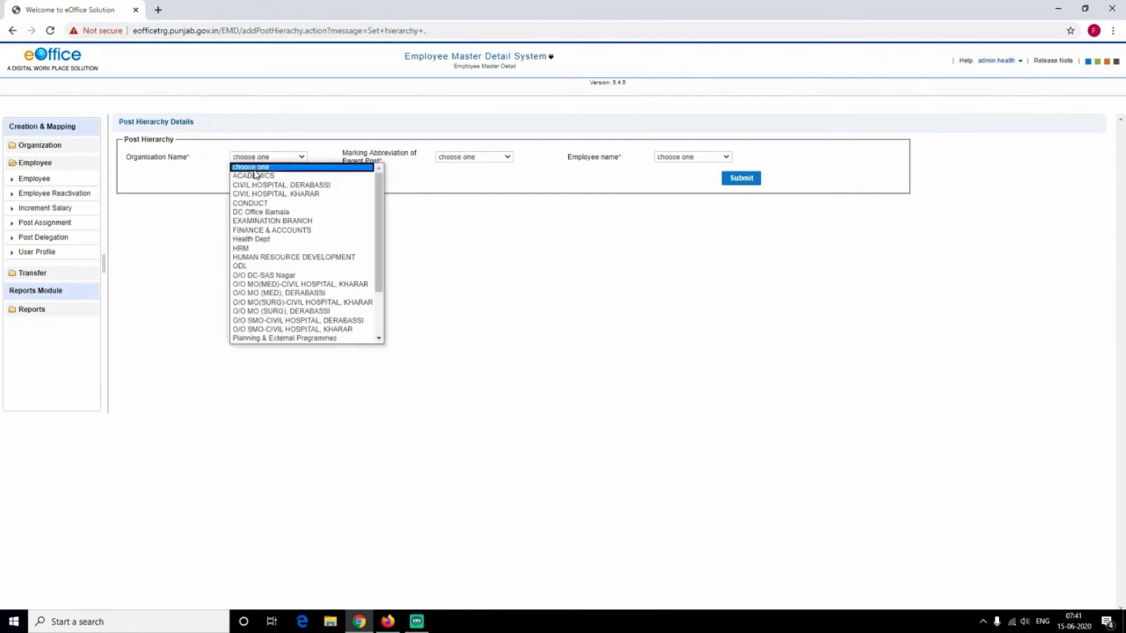
left_click(264, 231)
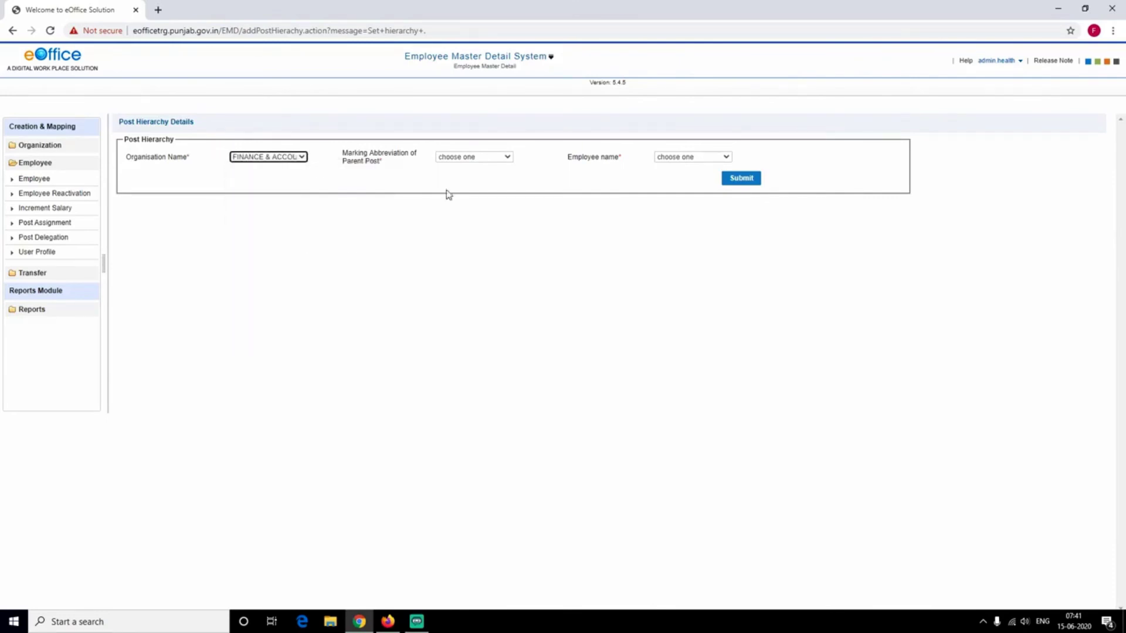
left_click(468, 160)
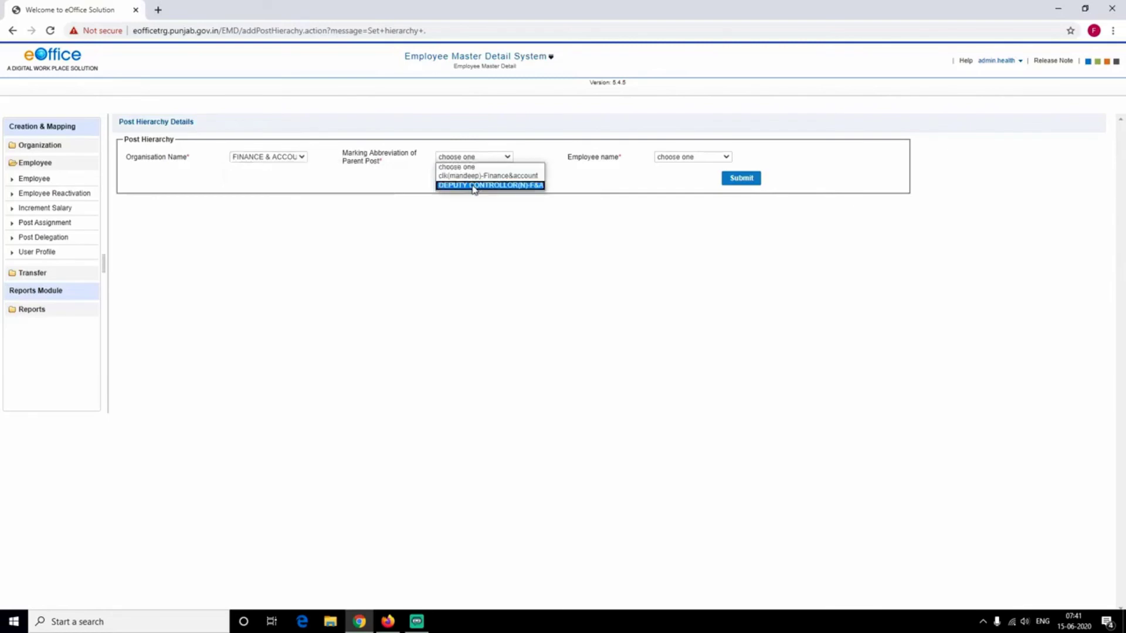
left_click(475, 186)
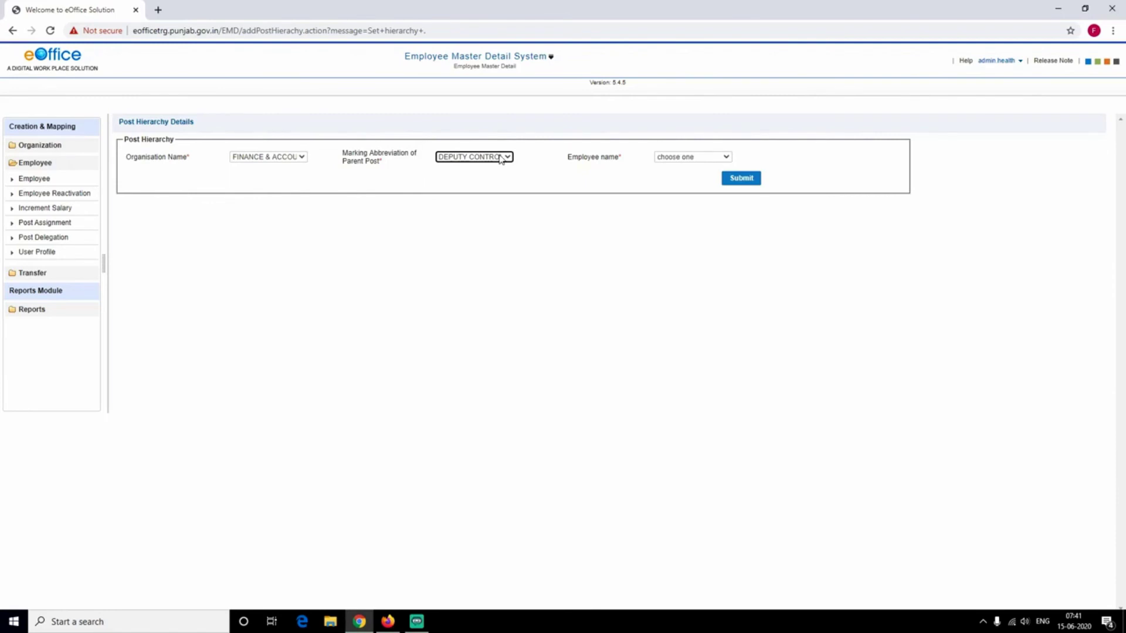
left_click(710, 155)
left_click(699, 176)
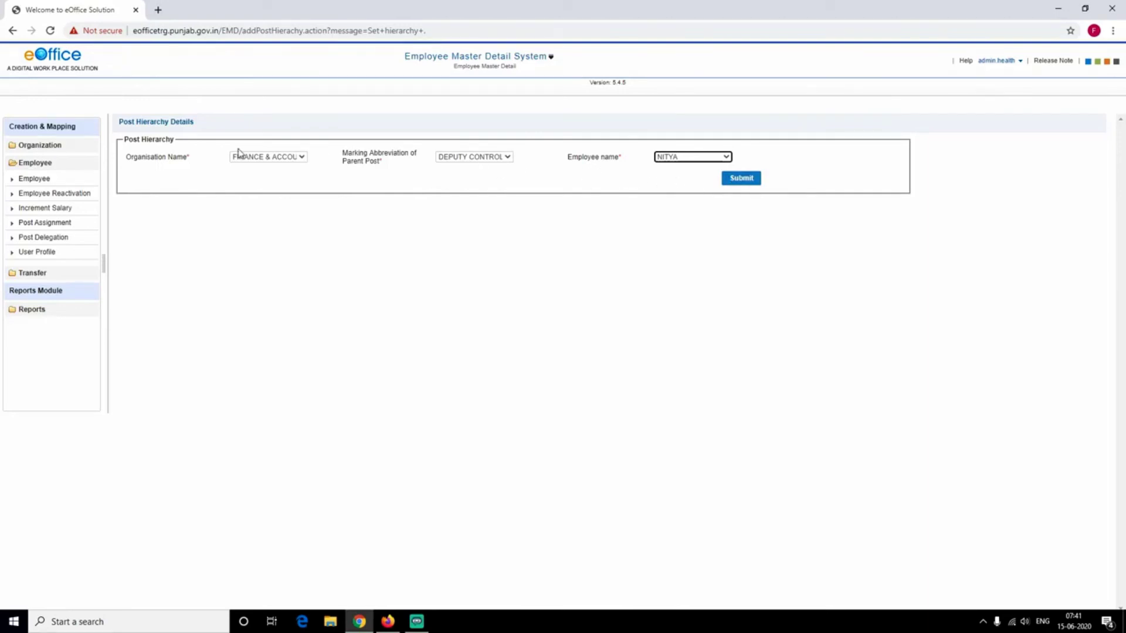
left_click(736, 179)
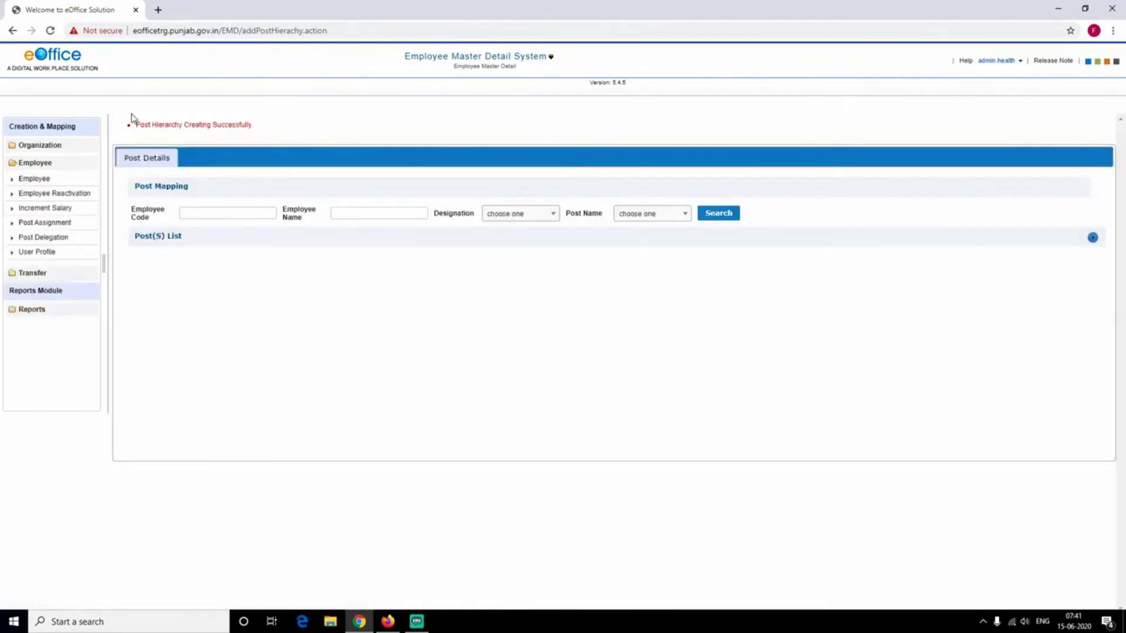
- Return from Employee Master Details to the portal home and log out of the health administrator's account
mouse_move(120, 112)
left_mouse_down()
mouse_move(153, 138)
mouse_move(255, 141)
left_mouse_up()
left_click(1006, 63)
left_click(1021, 122)
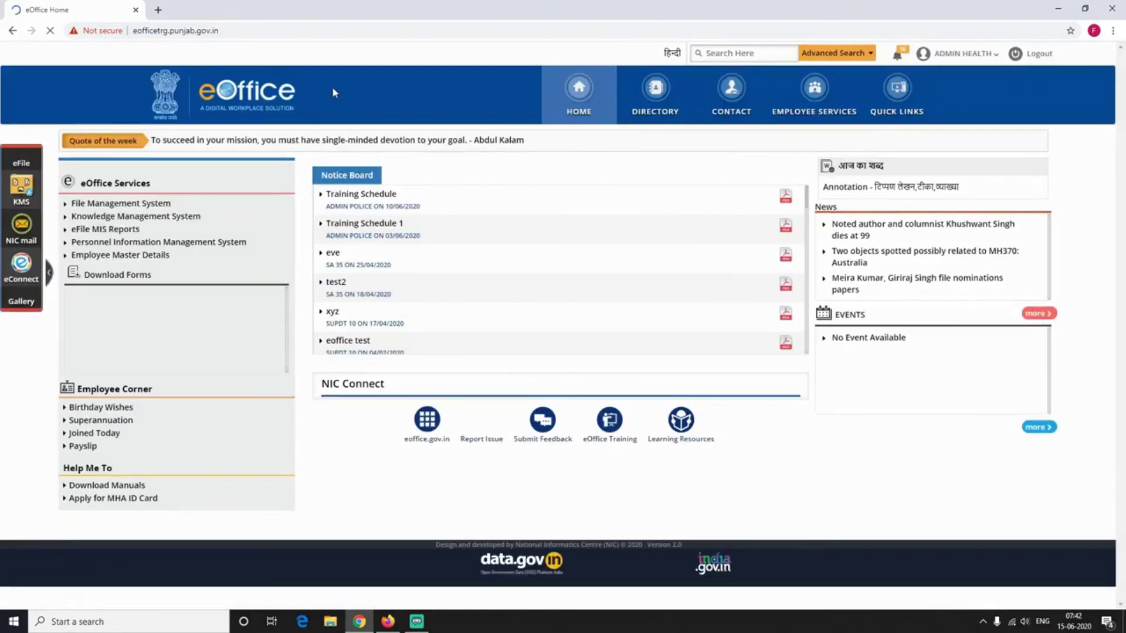
left_click(1032, 54)
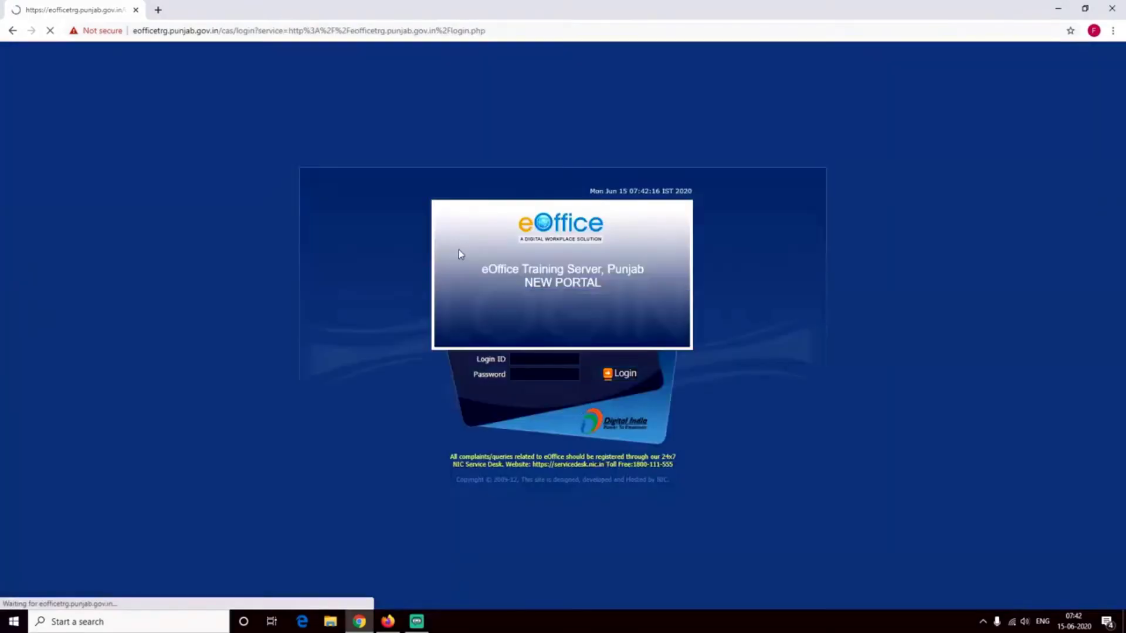
- Log in to the portal with the transferred clerk's login ID and password
left_click(544, 358)
type("a")
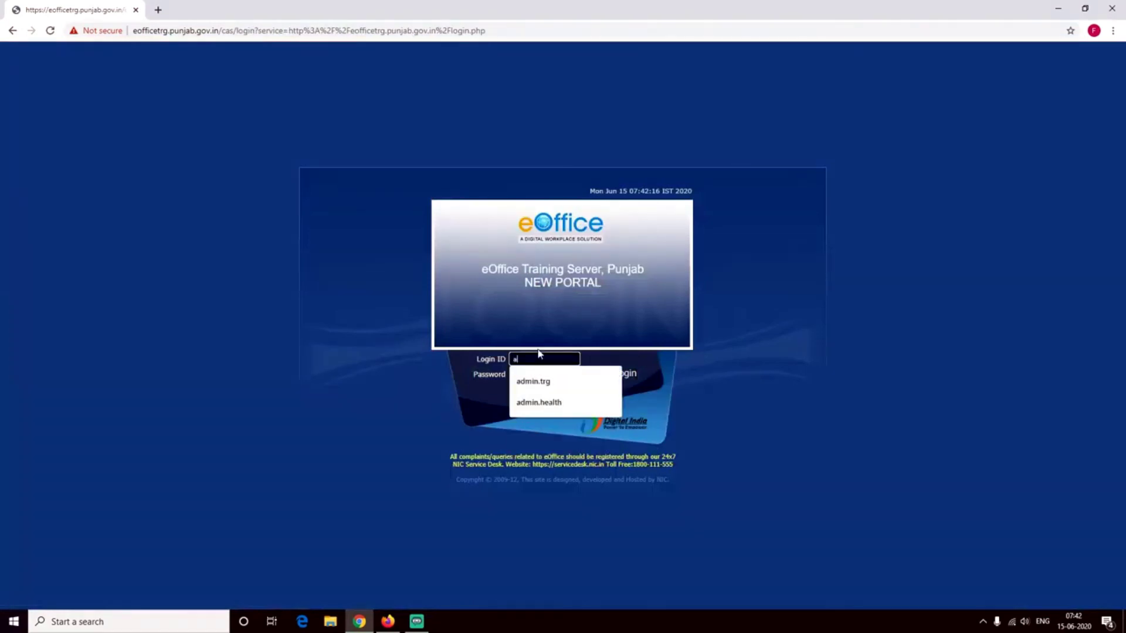
key("BackSpace")
type("tr")
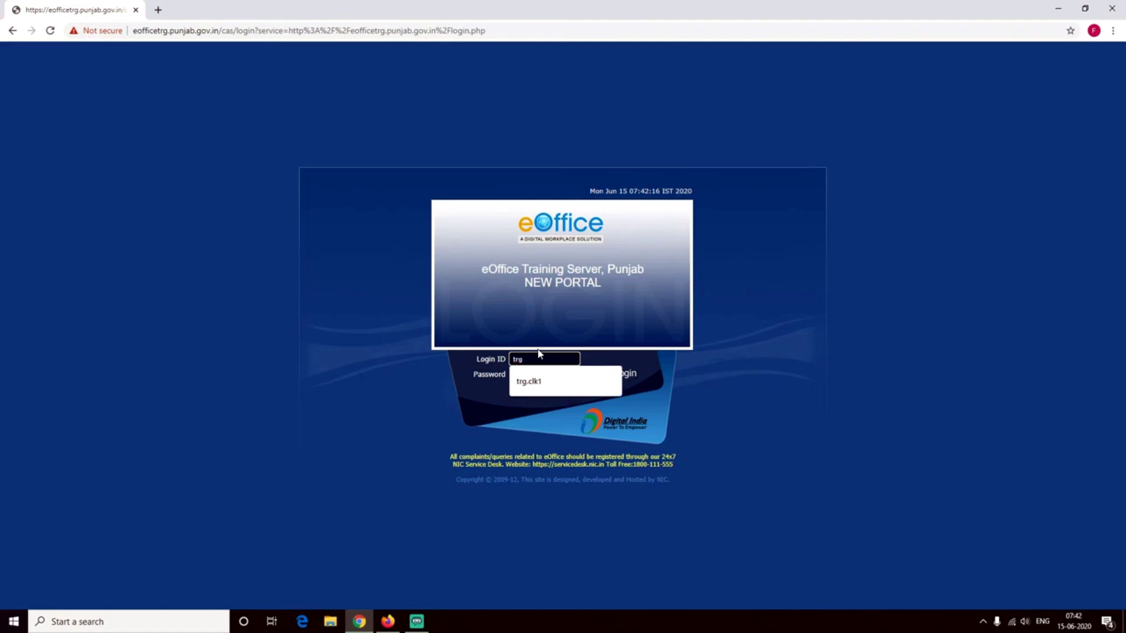
type("g")
key("Down")
key("Return")
key("Tab")
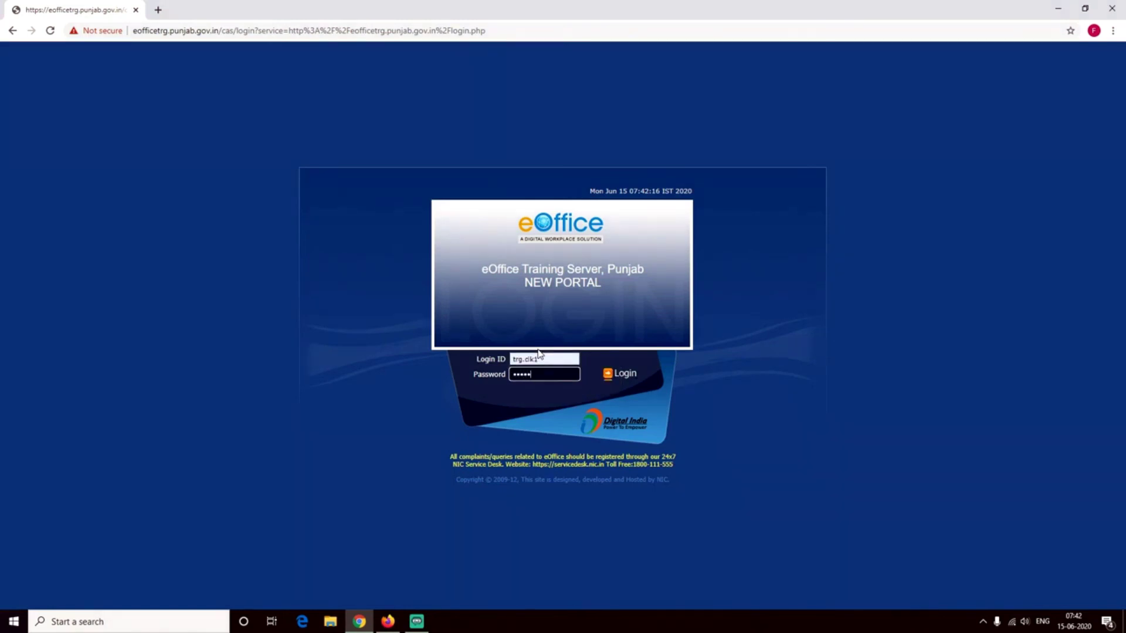
left_click(621, 374)
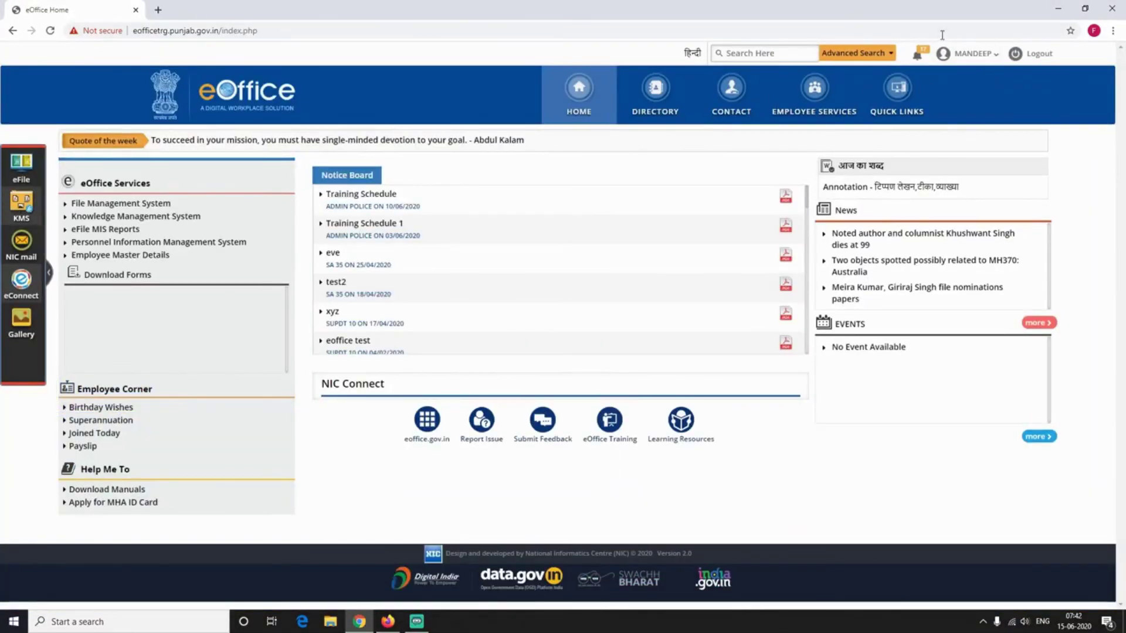
- Open the File Management System, check the post listed in the clerk's profile and sign out
left_click(93, 205)
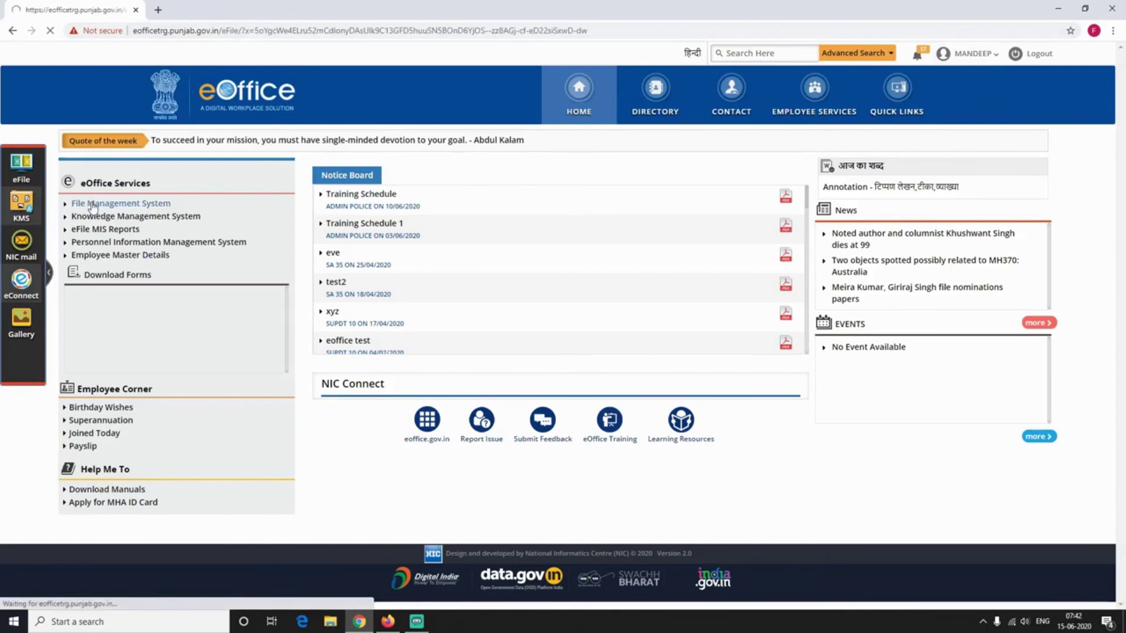
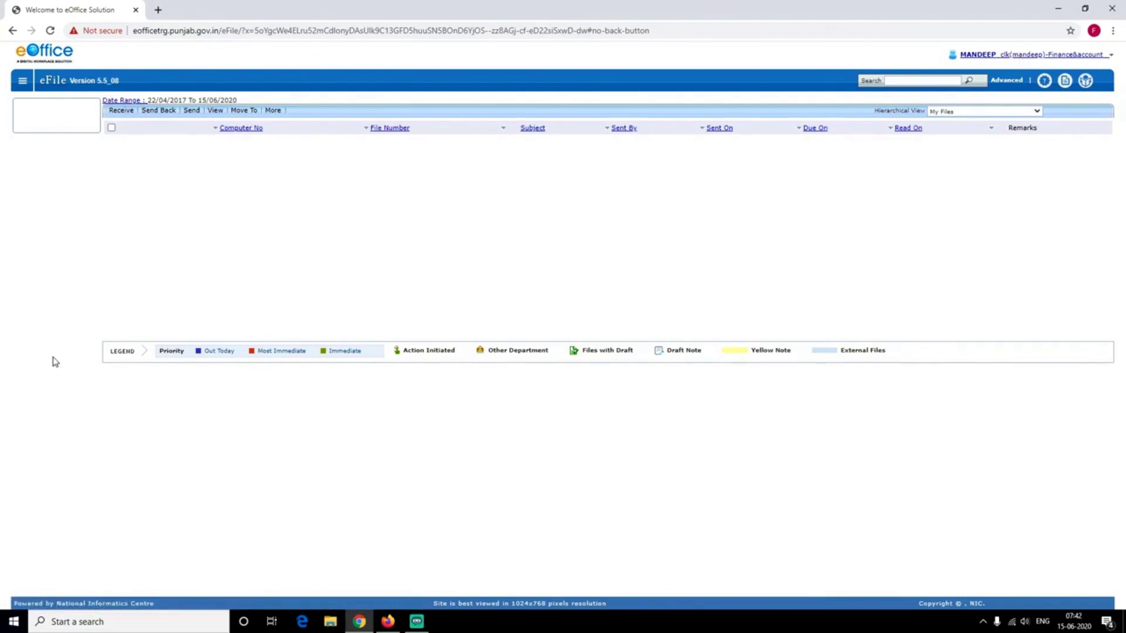
left_click(1013, 55)
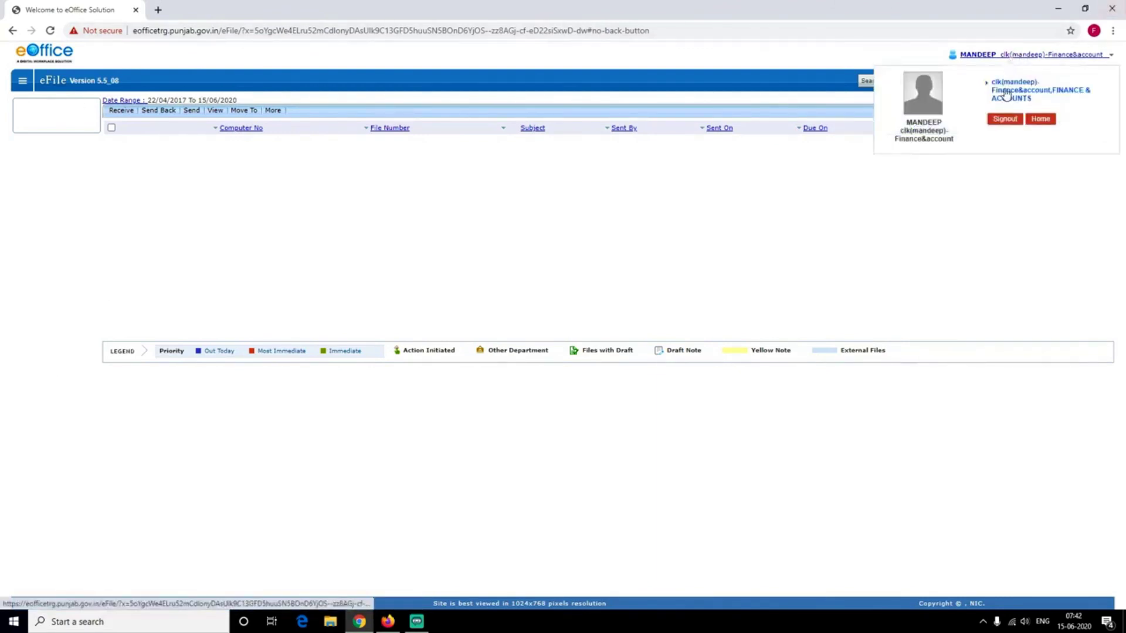
left_click(1003, 119)
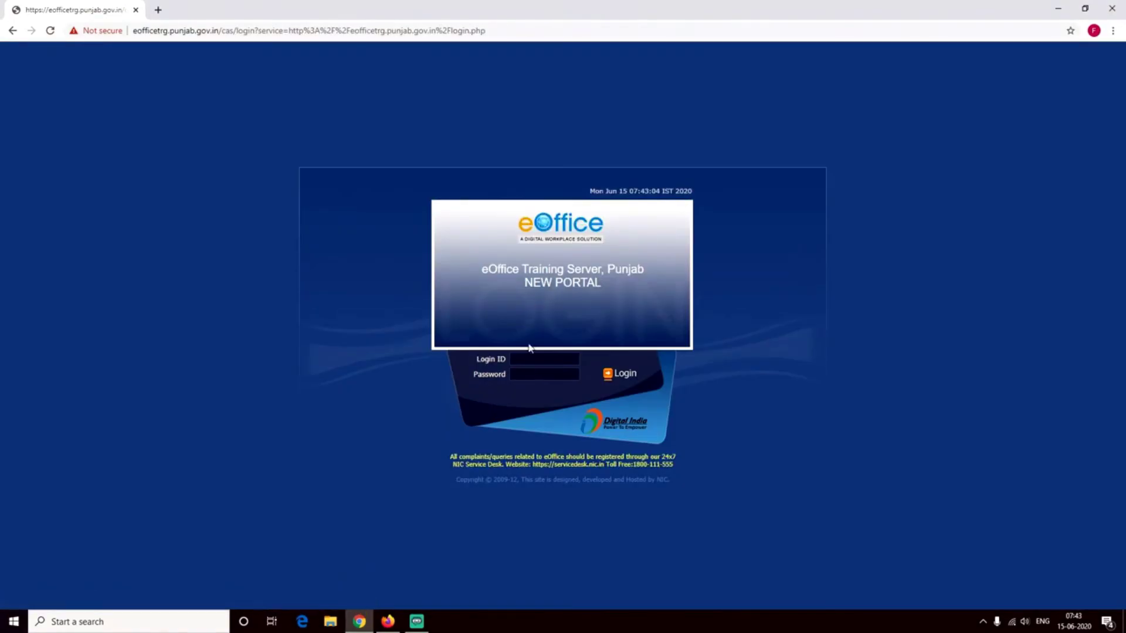
- Log in to the portal with the health administrator's login ID and password
left_click(534, 358)
type("a")
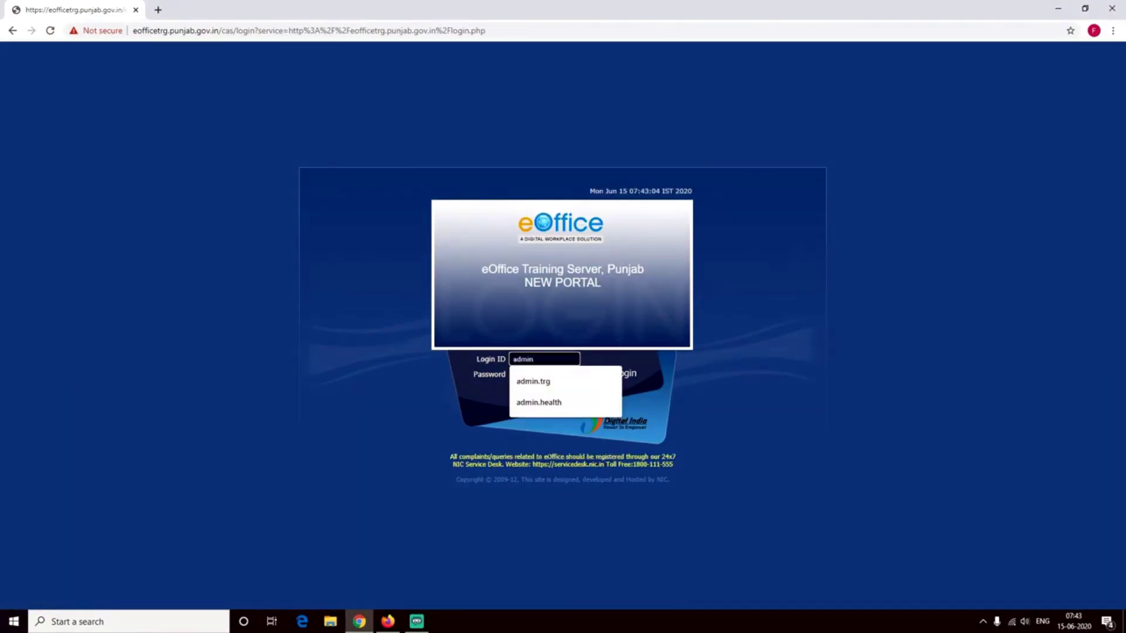
type("dmin")
key("Down")
key("Down")
key("Return")
key("Tab")
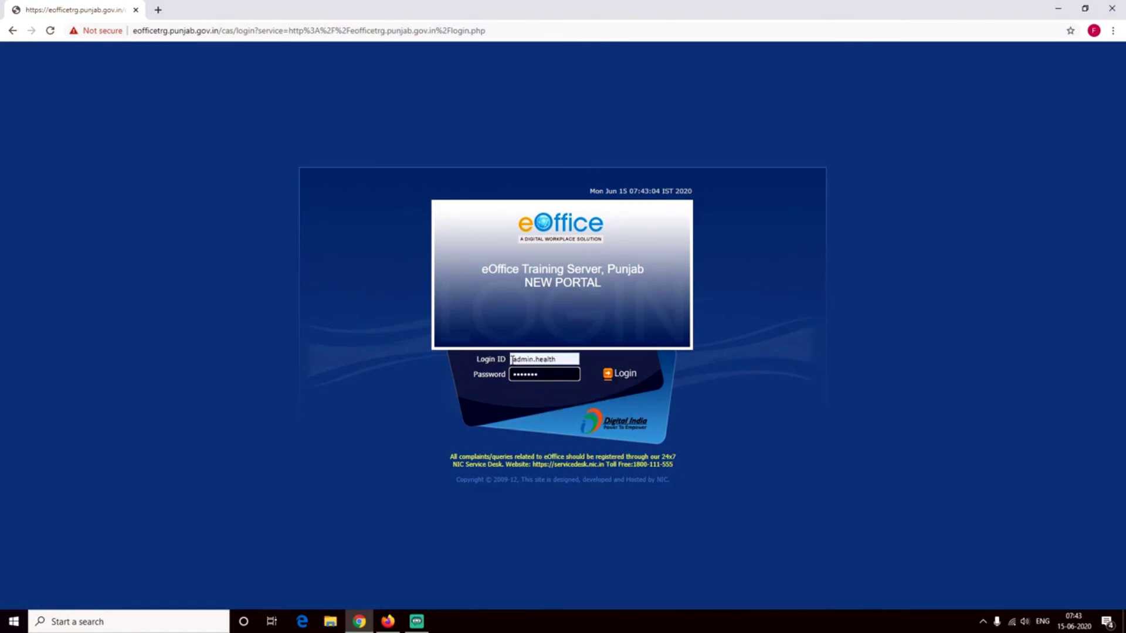
left_click(613, 373)
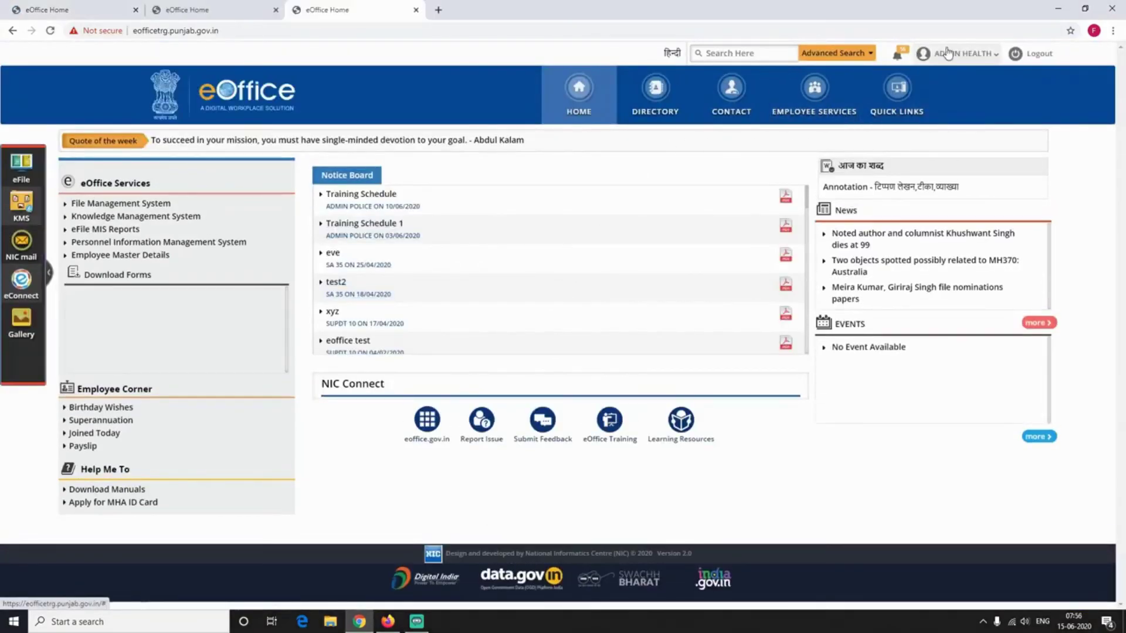
- Start a new Application Post Role entry in the portal's Admin Section
left_click(995, 56)
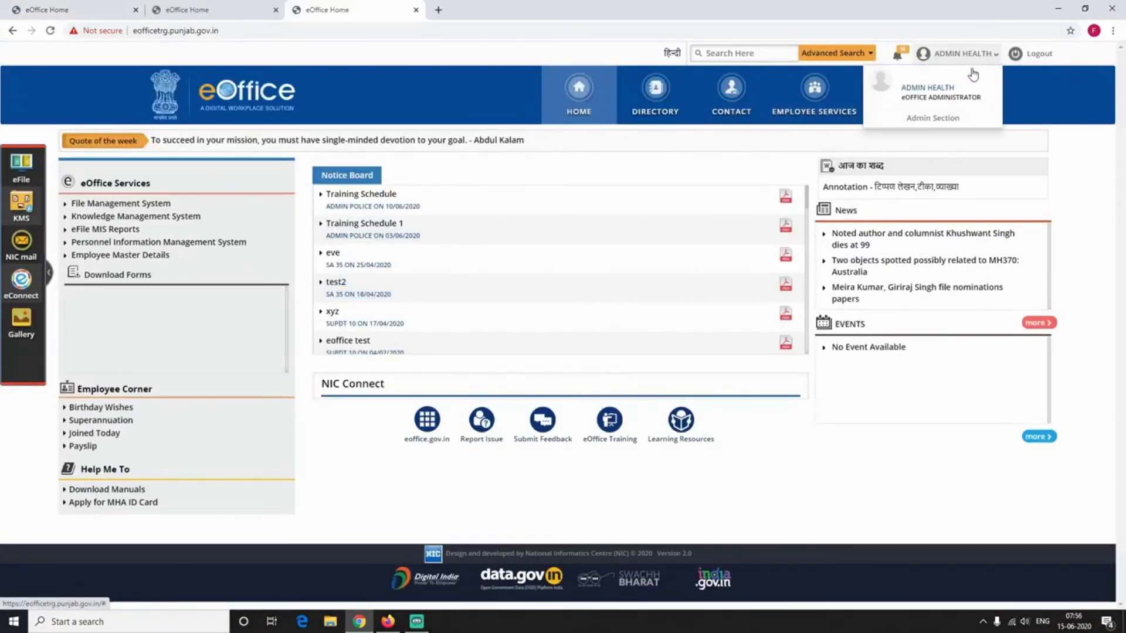
left_click(942, 120)
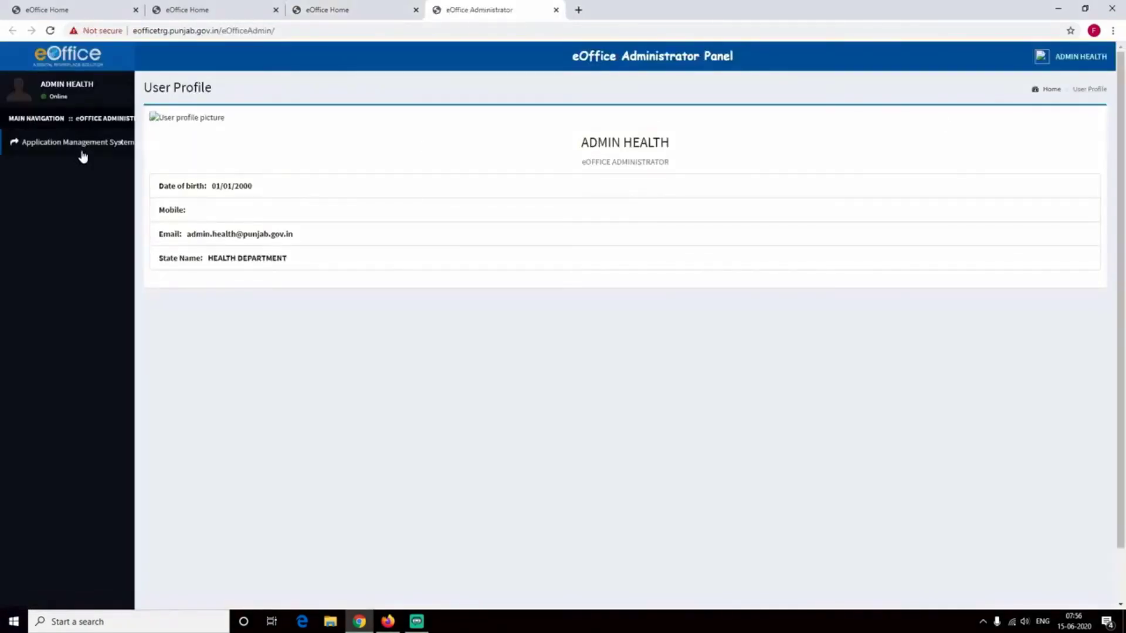
left_click(80, 145)
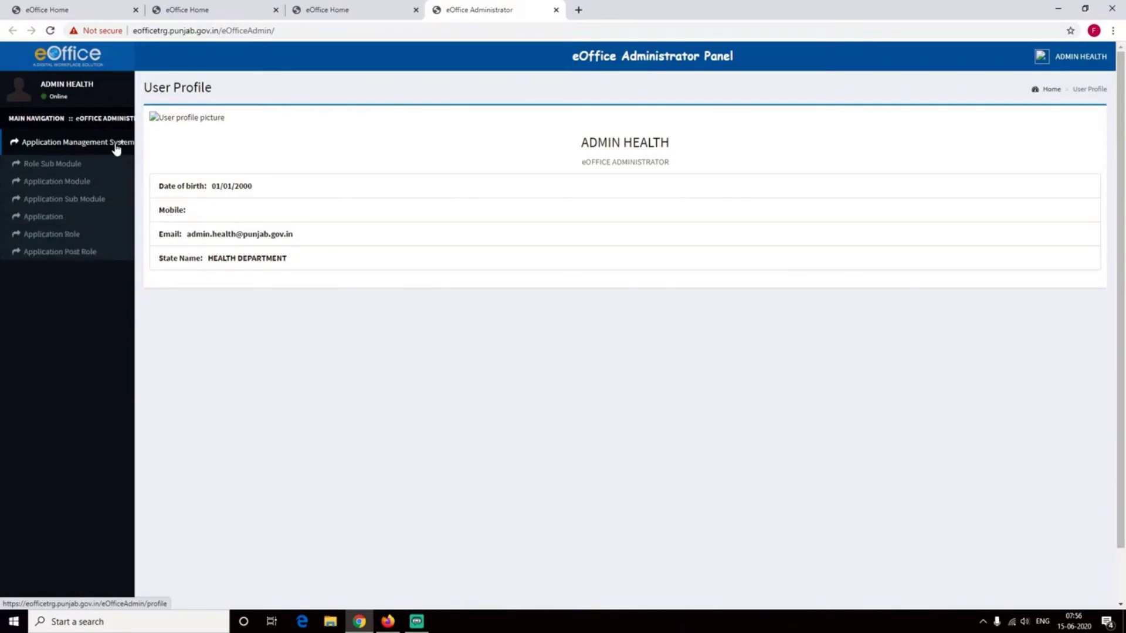
left_click(68, 262)
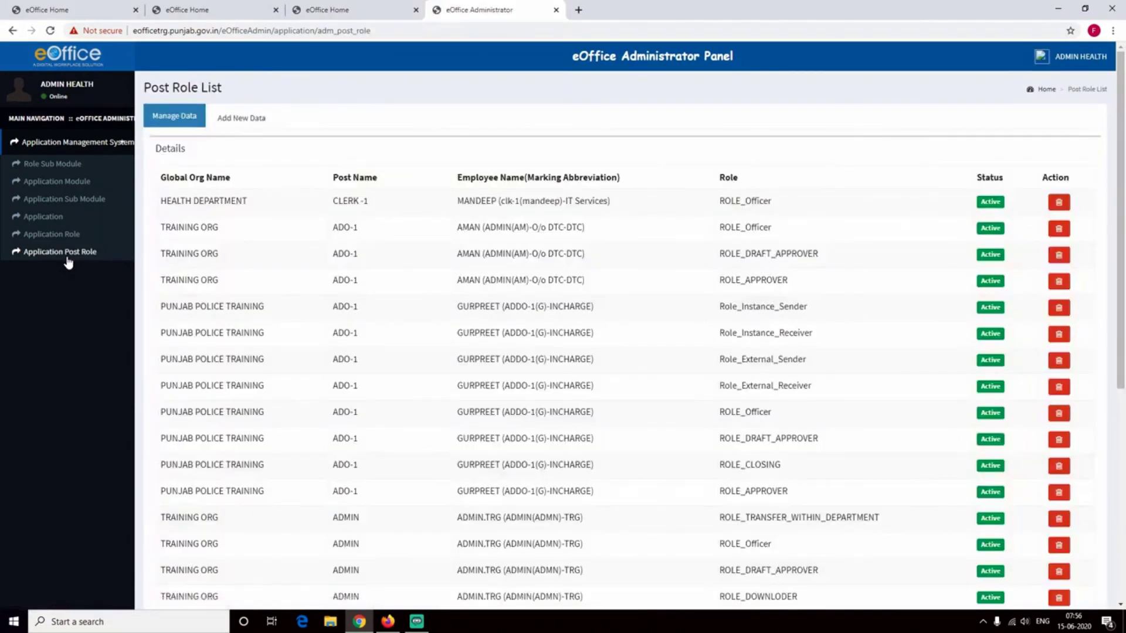
left_click(239, 124)
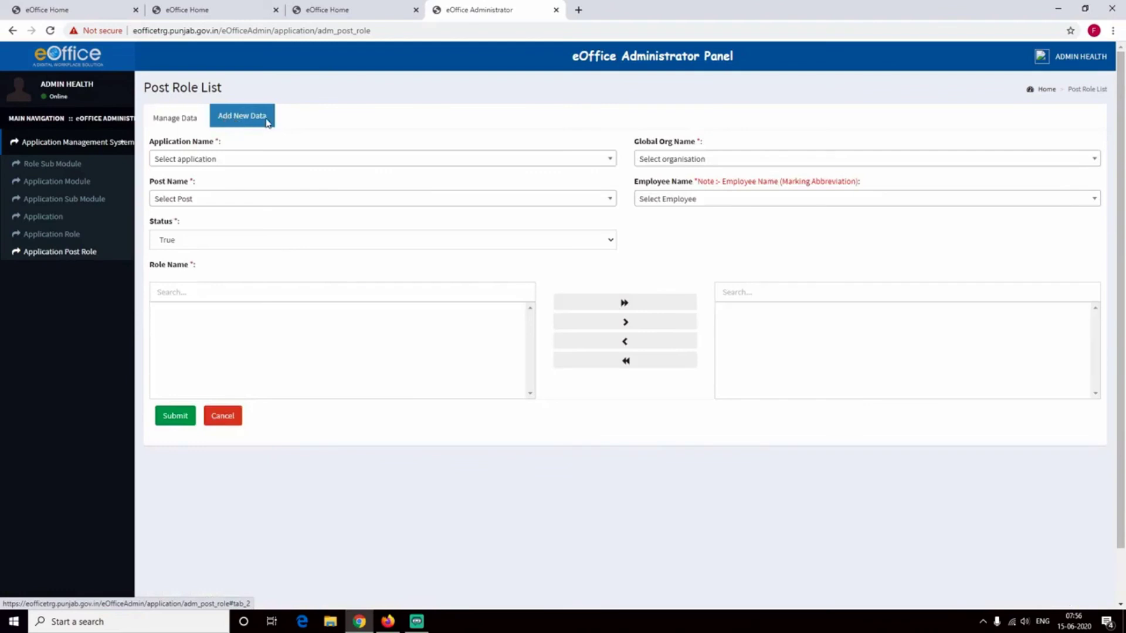
- Set the post role's application to eFile and its global organisation to HEALTH DEPARTMENT
left_click(237, 162)
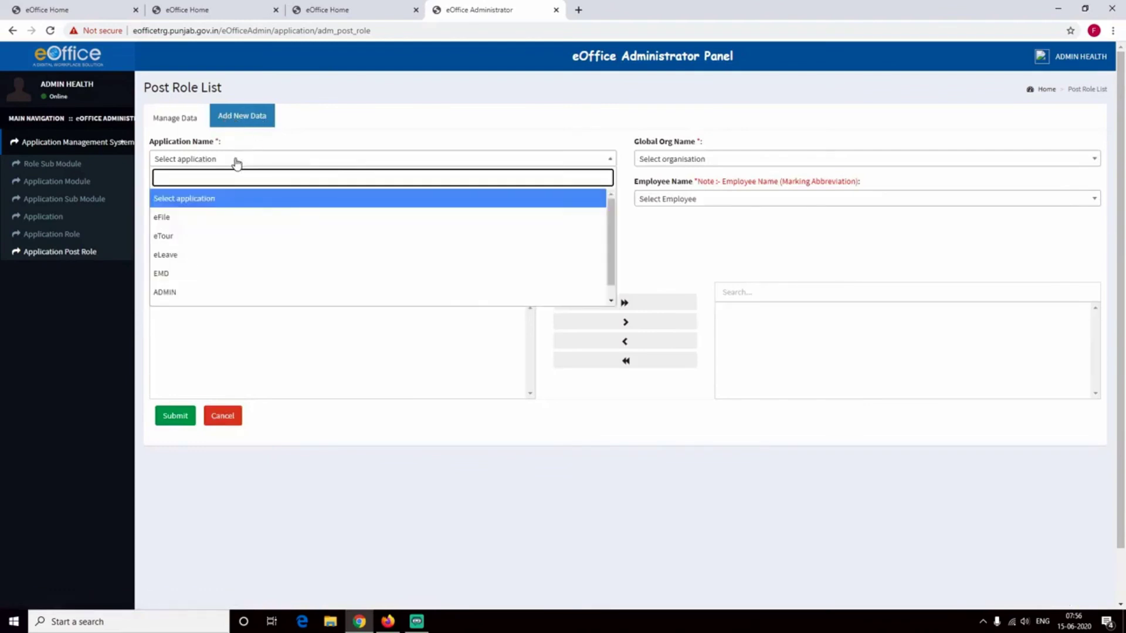
left_click(194, 218)
left_click(683, 159)
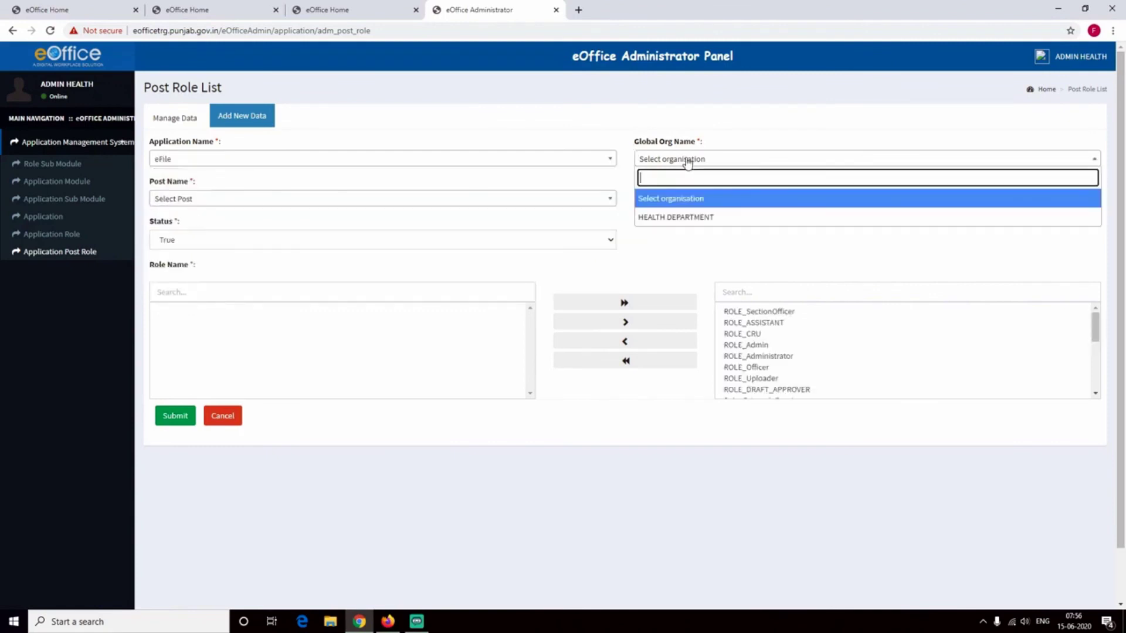
left_click(678, 218)
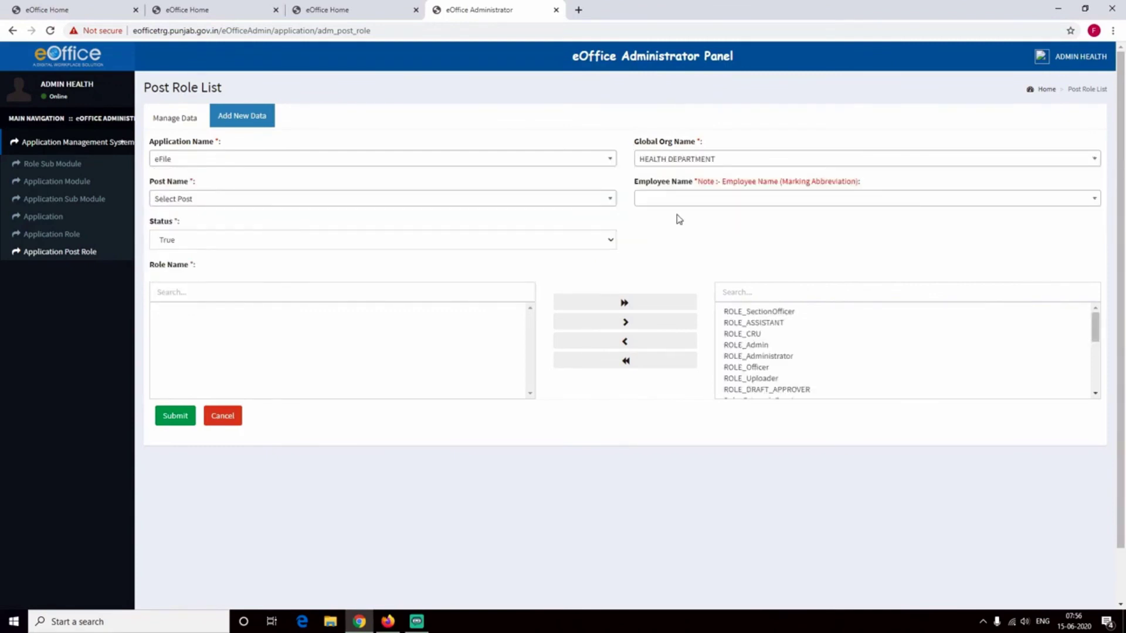
- Choose the post CLR(MR), filtering the posts by cl, and select the clerk with the Finance&account marking as employee
left_click(220, 203)
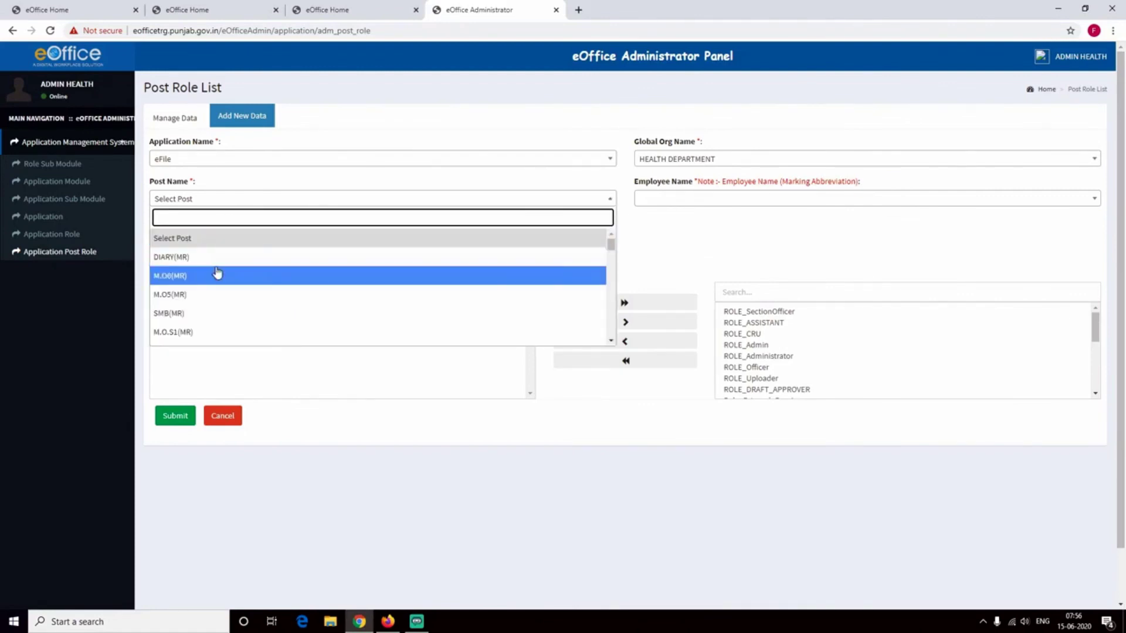
scroll(206, 291, "down", 2)
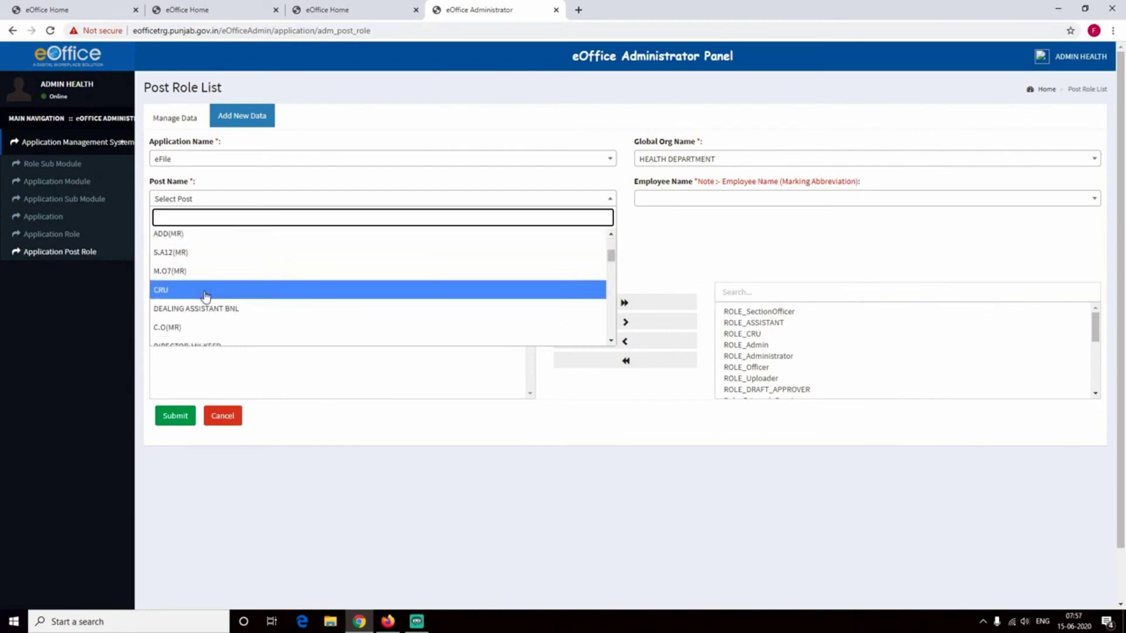
scroll(207, 294, "down", 2)
scroll(206, 296, "down", 2)
scroll(205, 299, "down", 3)
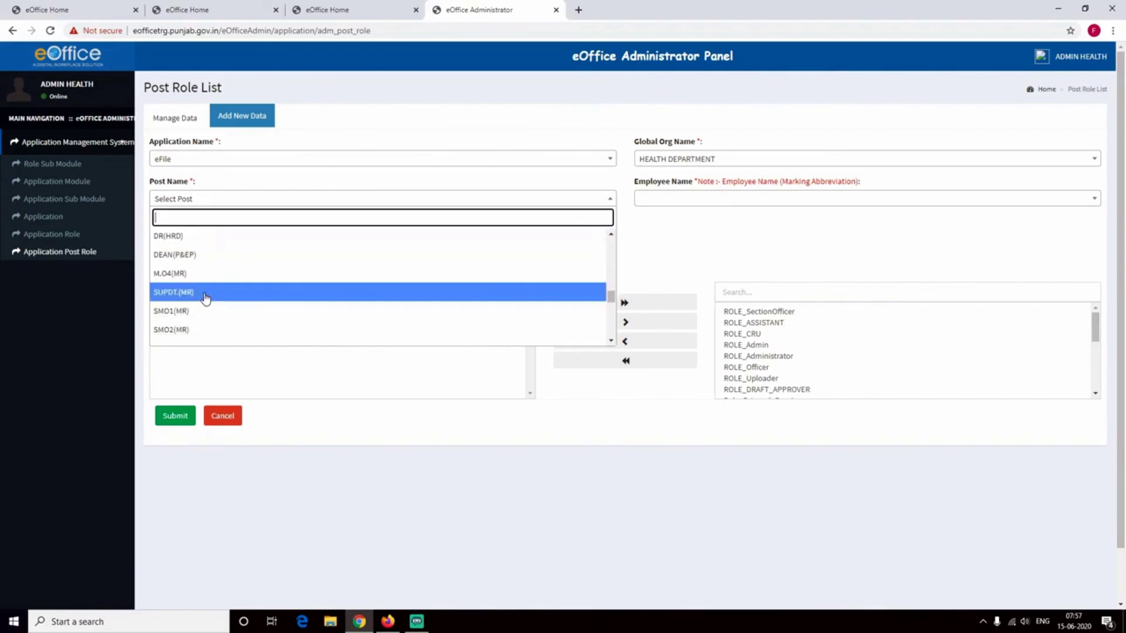
scroll(206, 301, "down", 2)
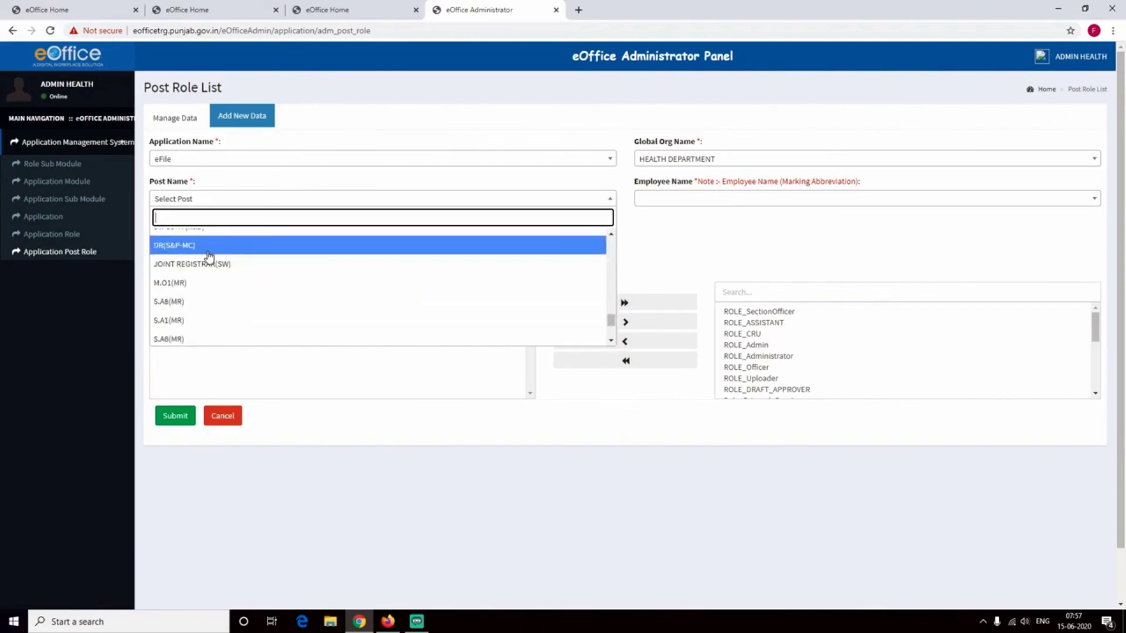
type("cl")
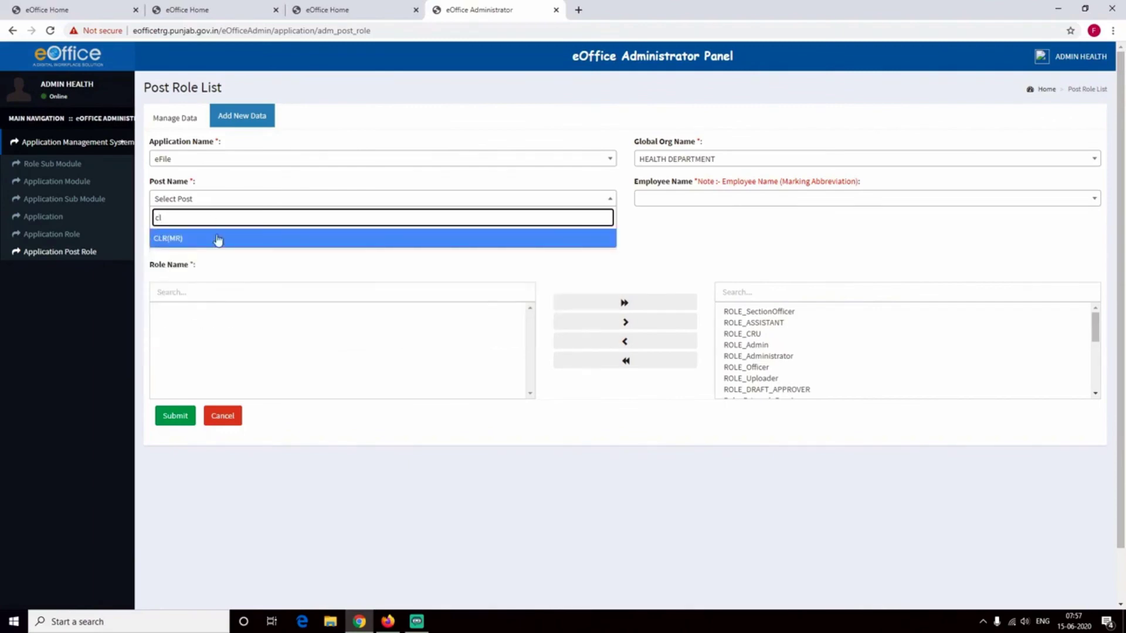
left_click(201, 243)
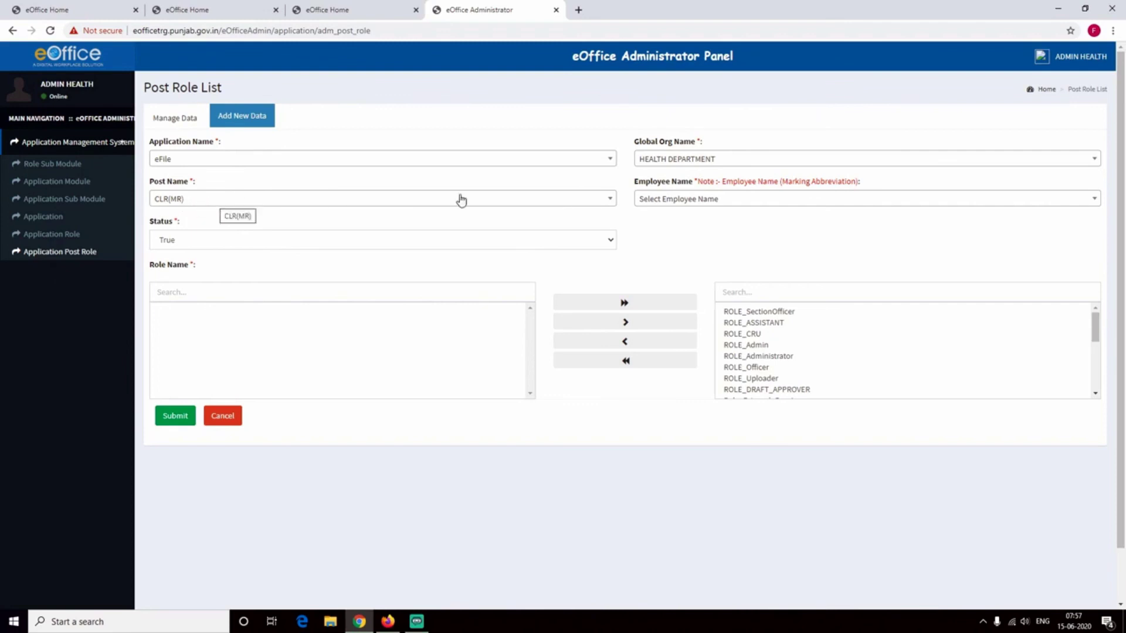
left_click(722, 200)
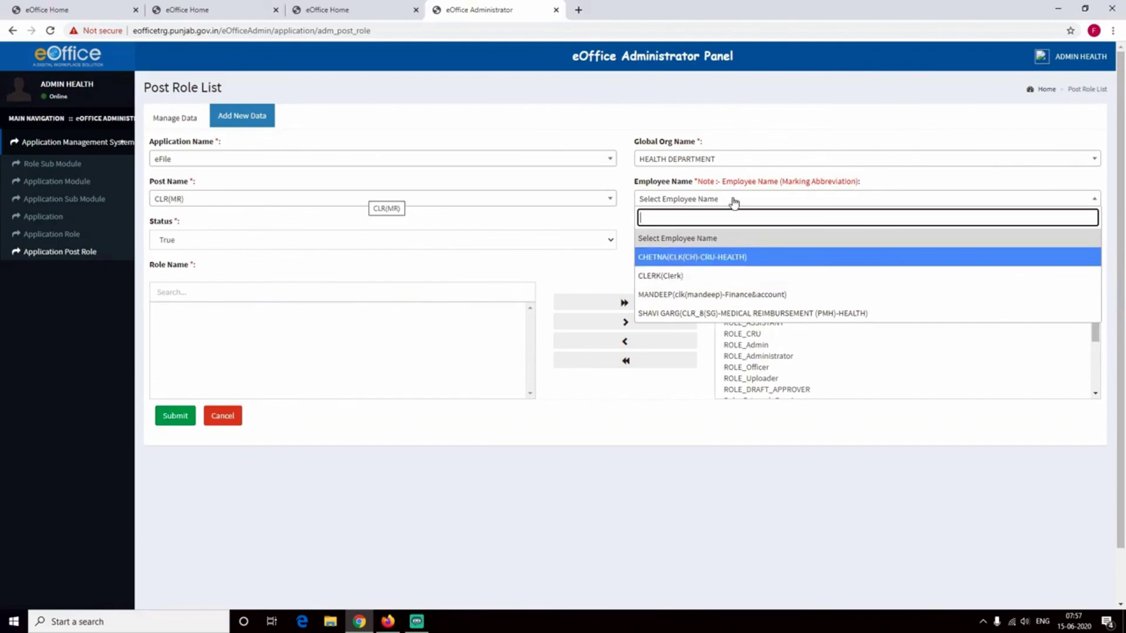
left_click(709, 299)
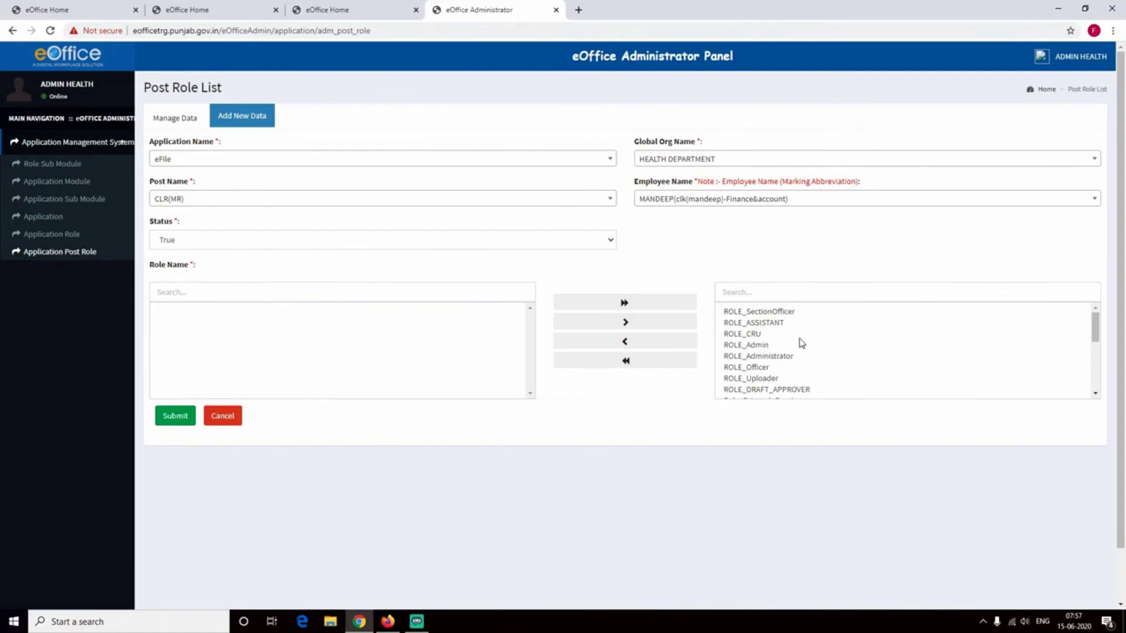
- Assign ROLE_Officer to the clerk's post and submit the entry
left_click(750, 368)
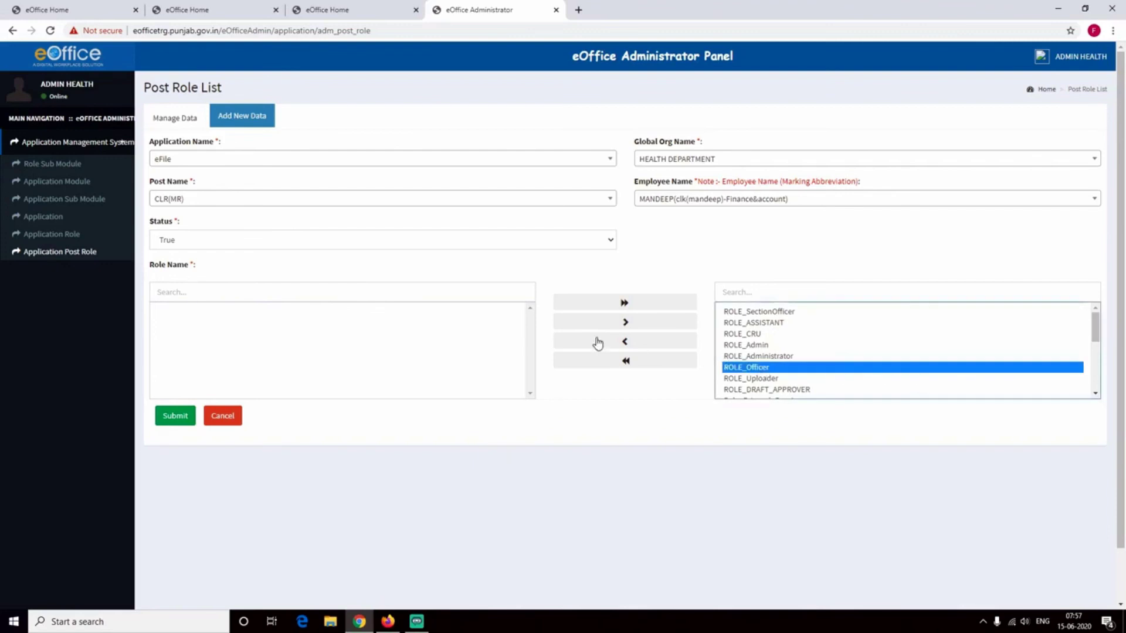
left_click(625, 342)
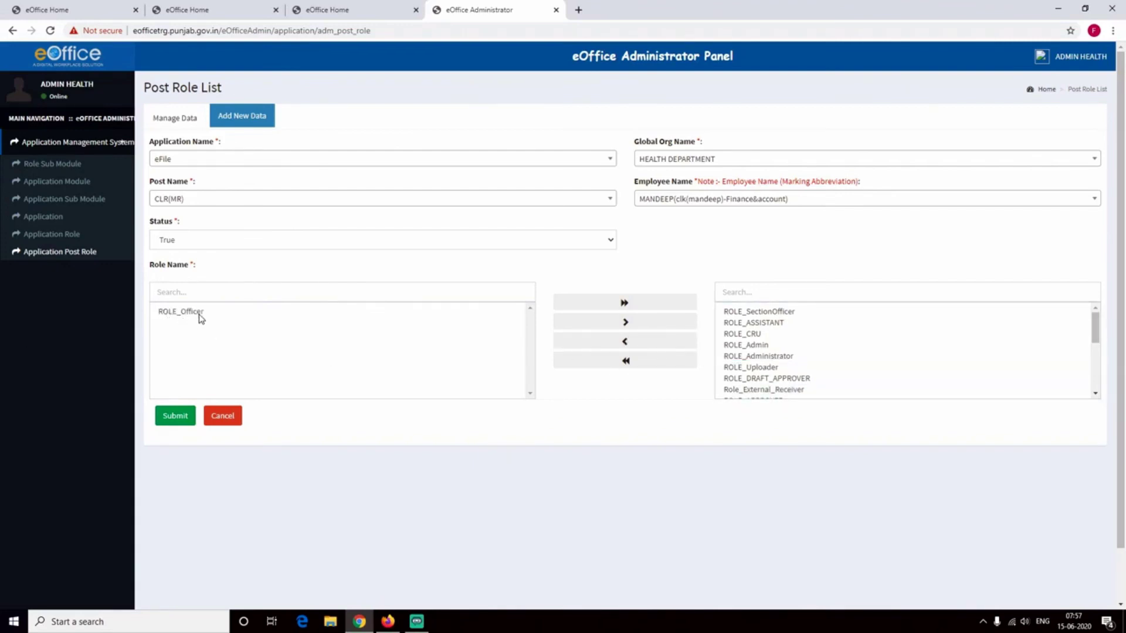
left_click(183, 422)
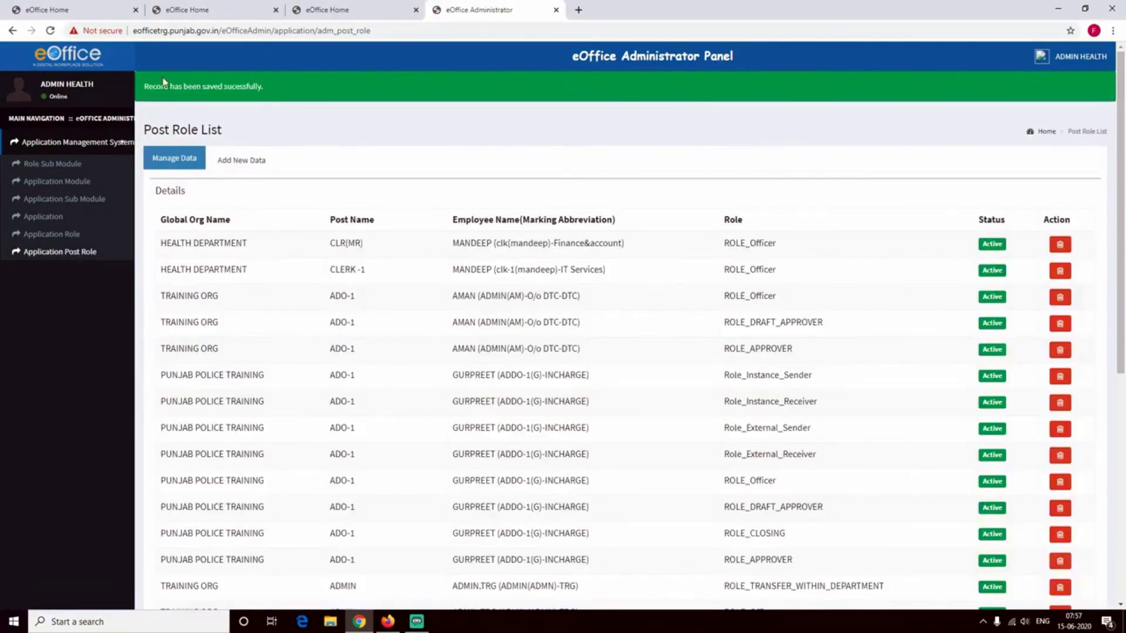
- Log out of the administrator account and log in with the clerk's login ID and password
left_click(1081, 56)
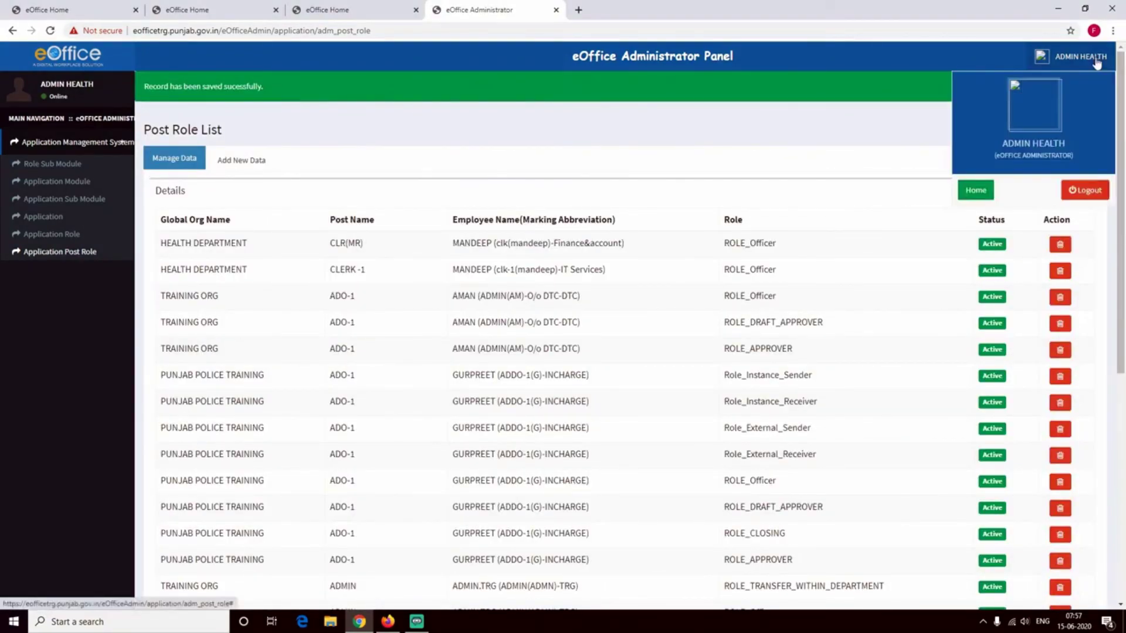
left_click(1093, 192)
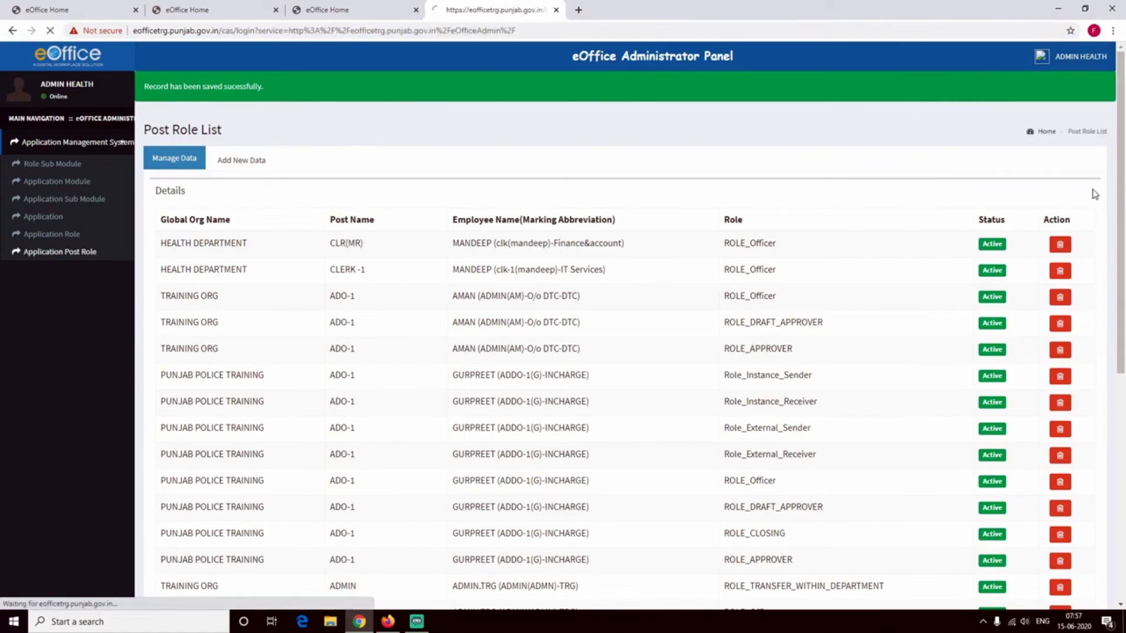
left_click(558, 360)
key("Down")
key("Down")
key("Return")
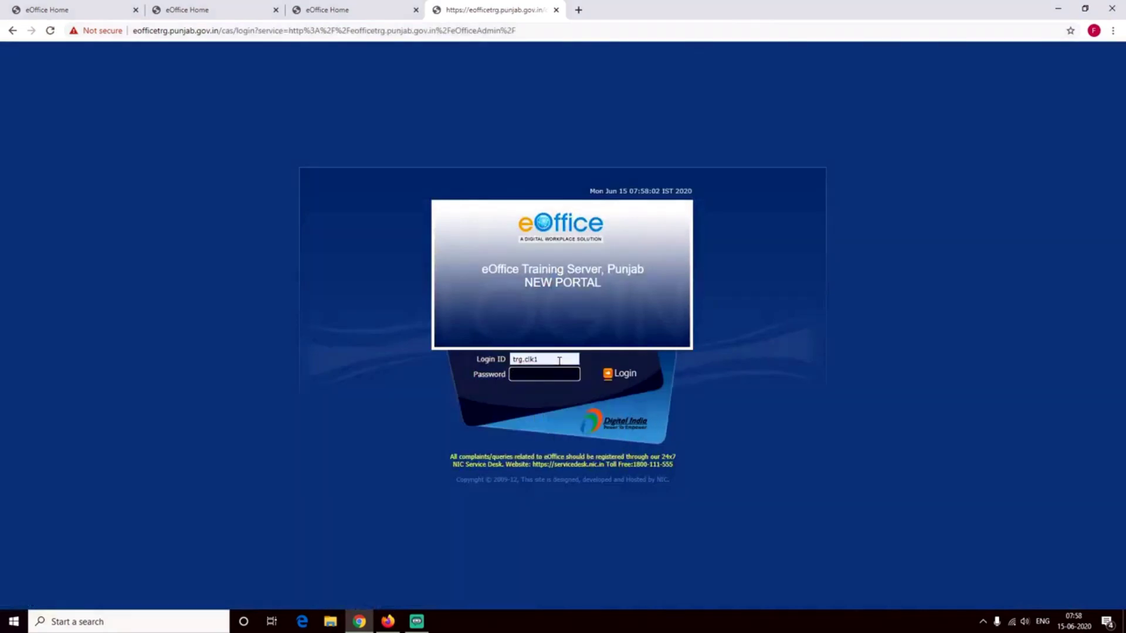
type("•••••••")
key("Return")
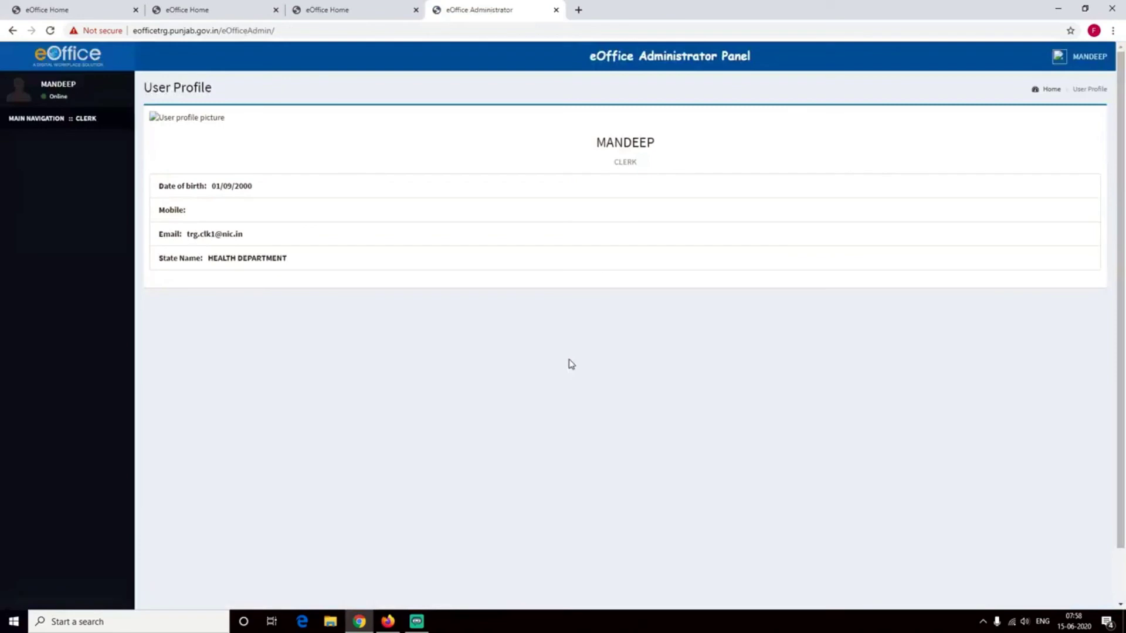
- Return to the portal home and open the File Management System as the clerk
left_click(1089, 59)
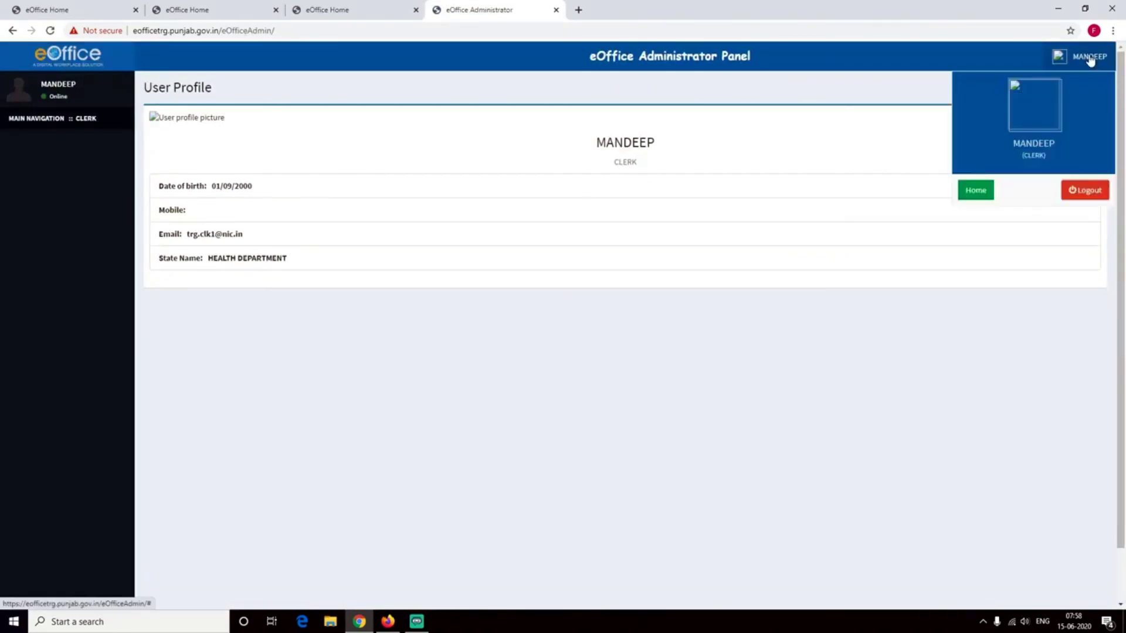
left_click(975, 191)
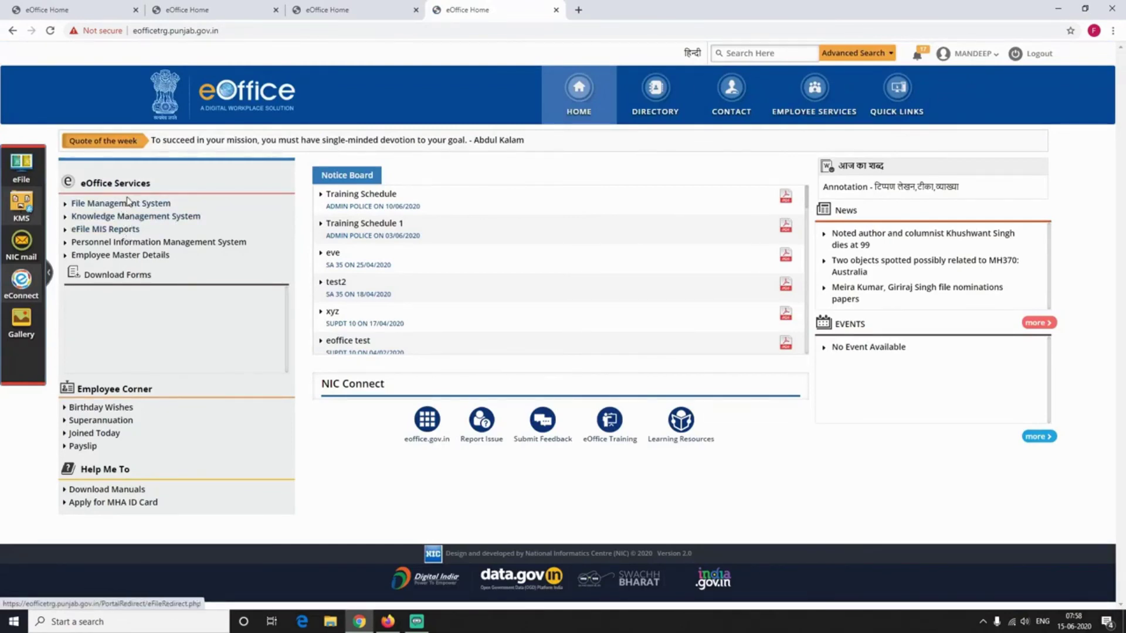
left_click(128, 205)
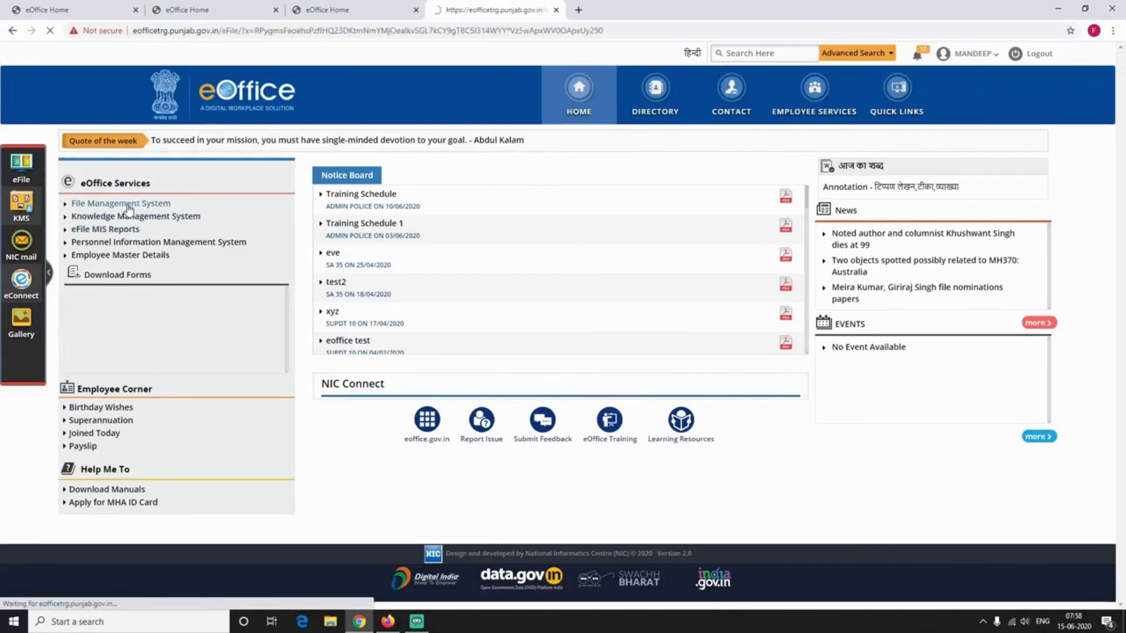